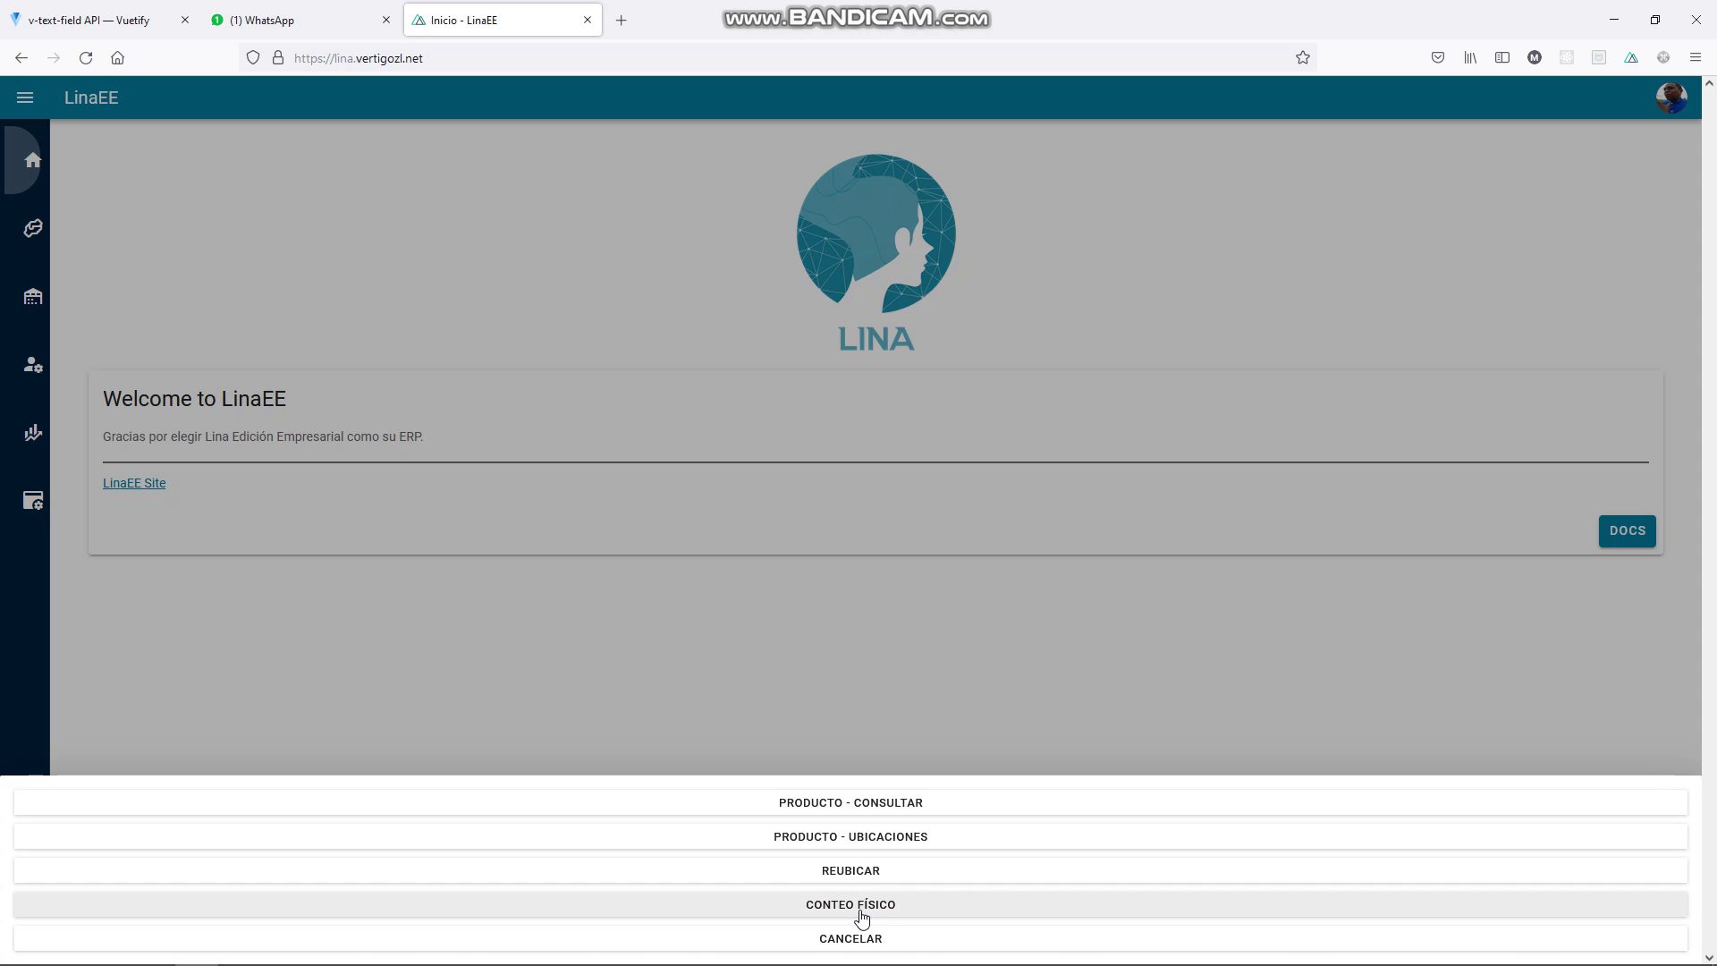
{"action": "left_click", "coordinate": [1109, 224]}
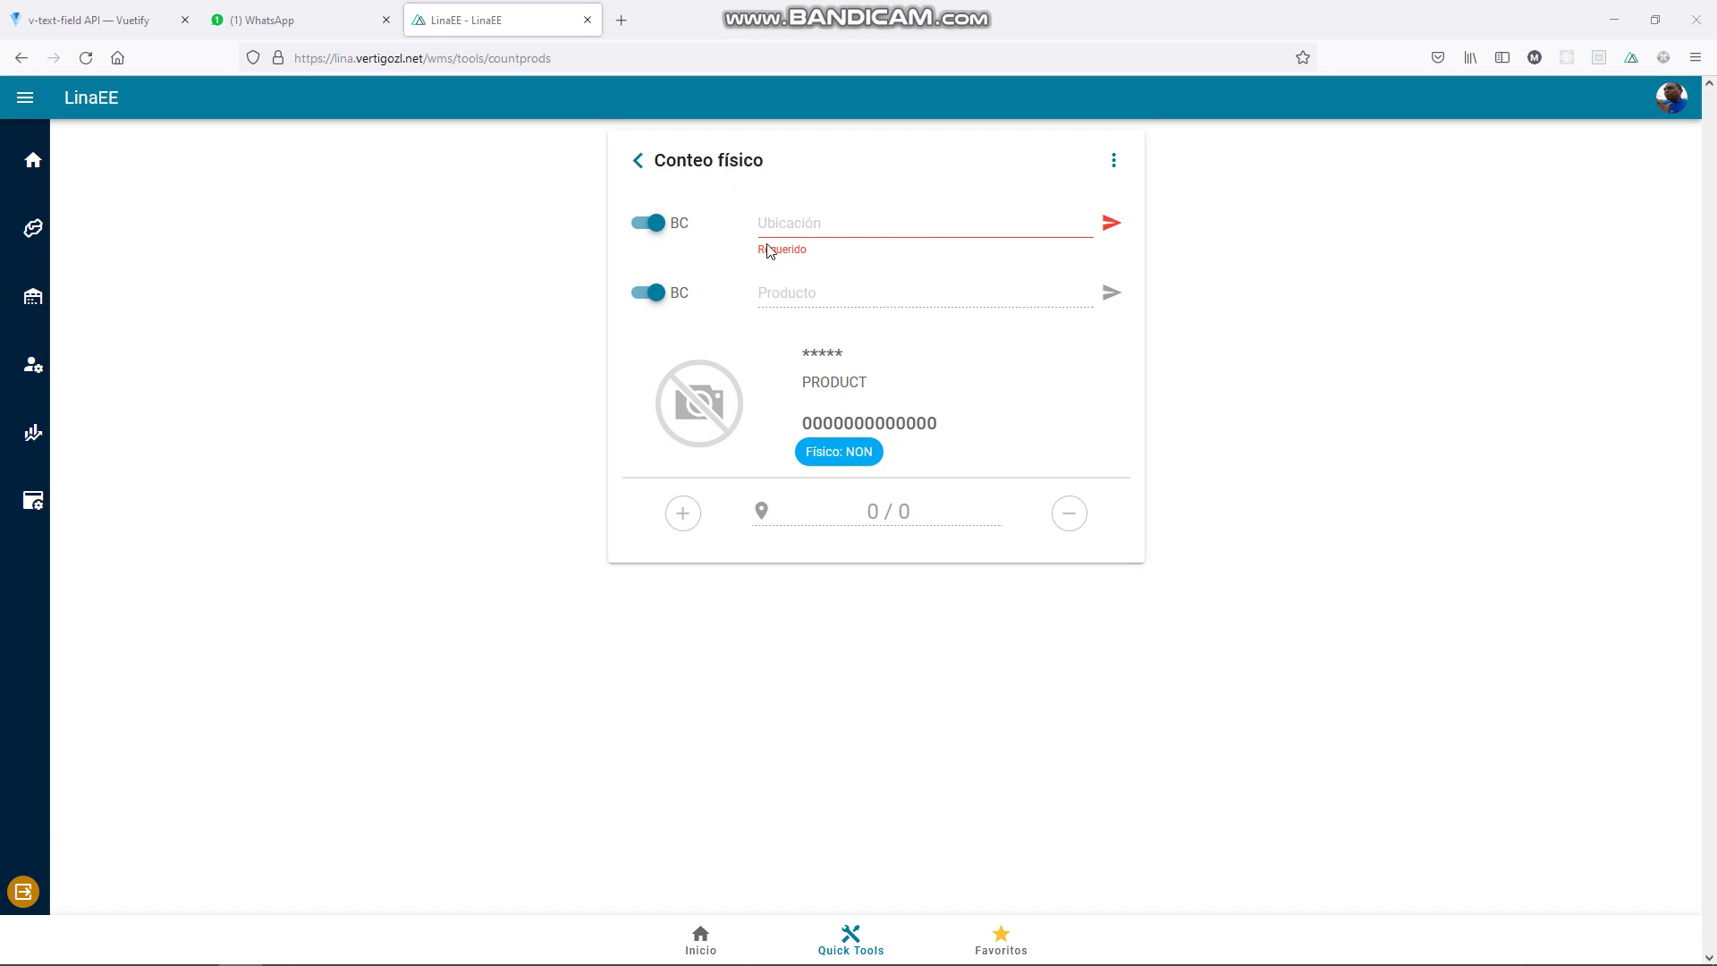
{"action": "left_click", "coordinate": [884, 226]}
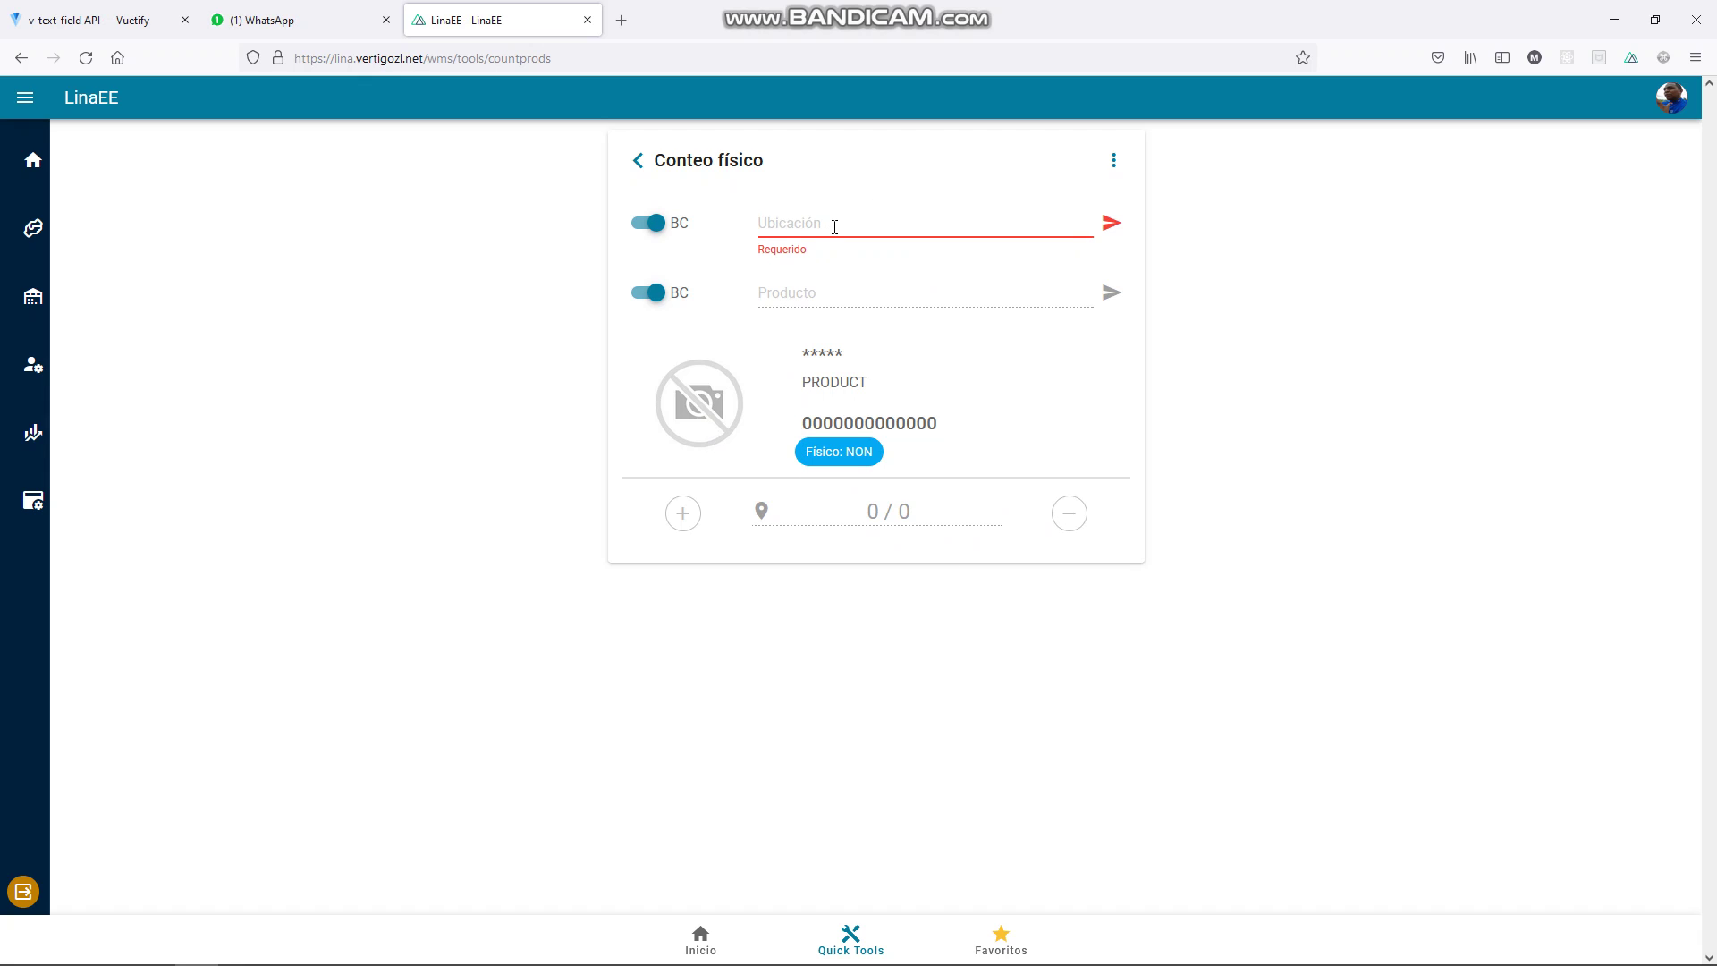
{"action": "type", "text": "00007000020000400180"}
{"action": "key", "text": "Return"}
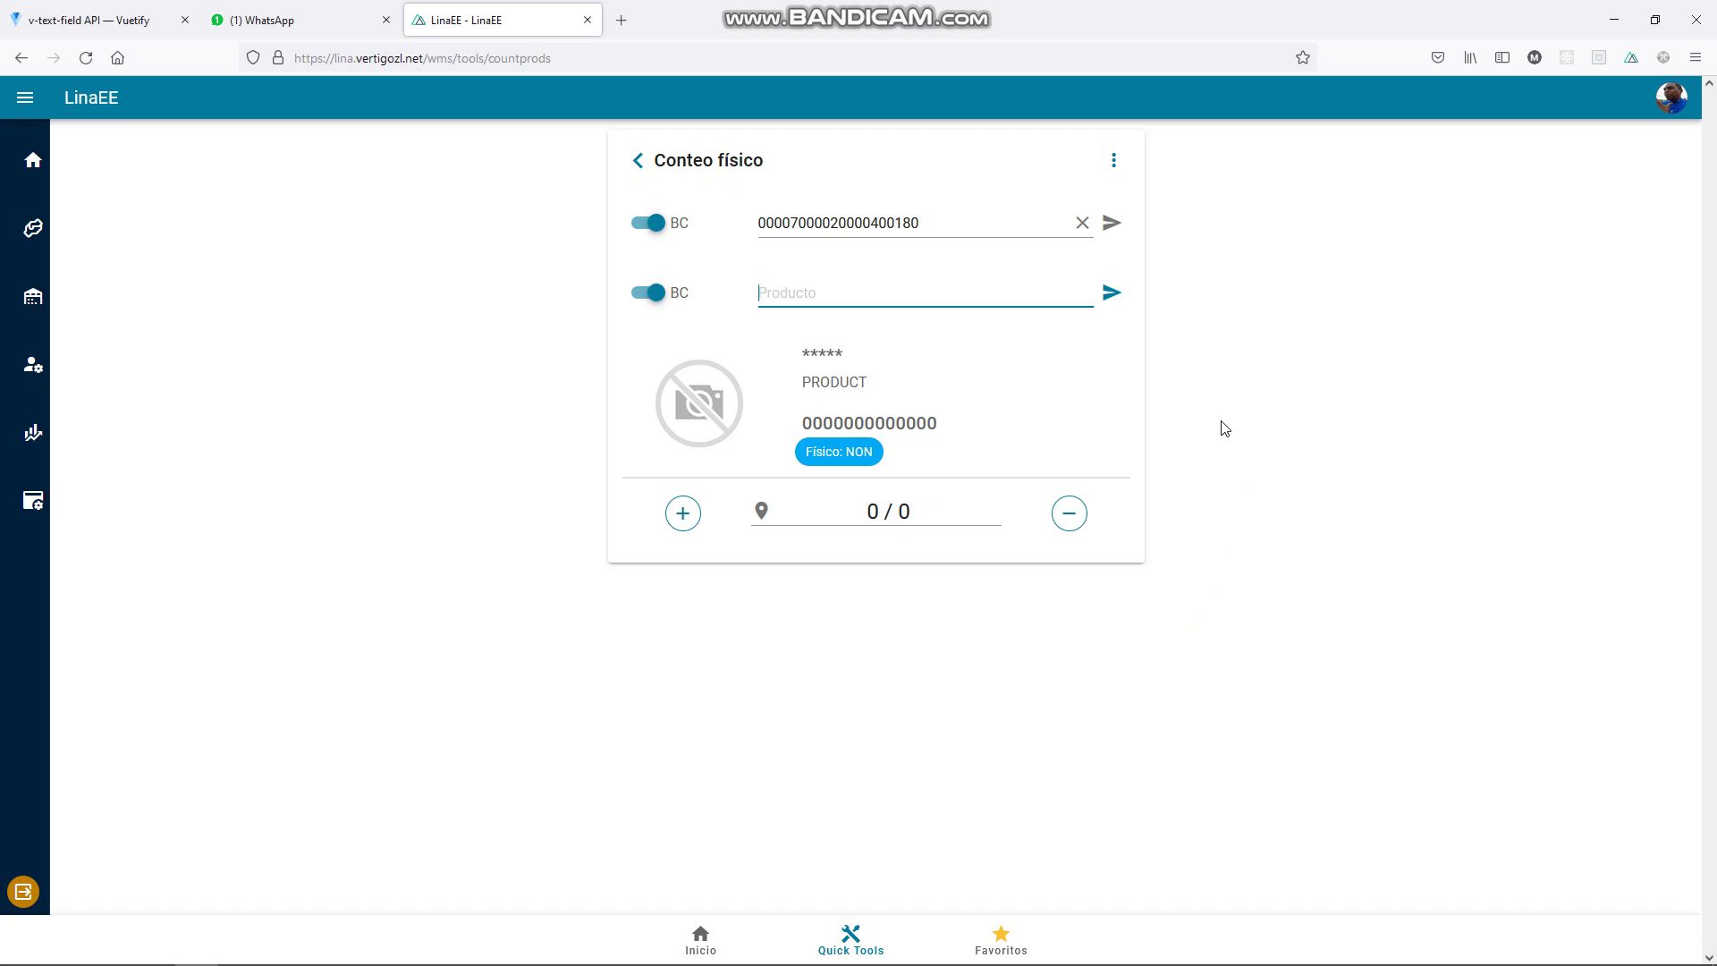
Step: Review the list of products registered in the loaded location and close it
{"action": "left_click", "coordinate": [1114, 162]}
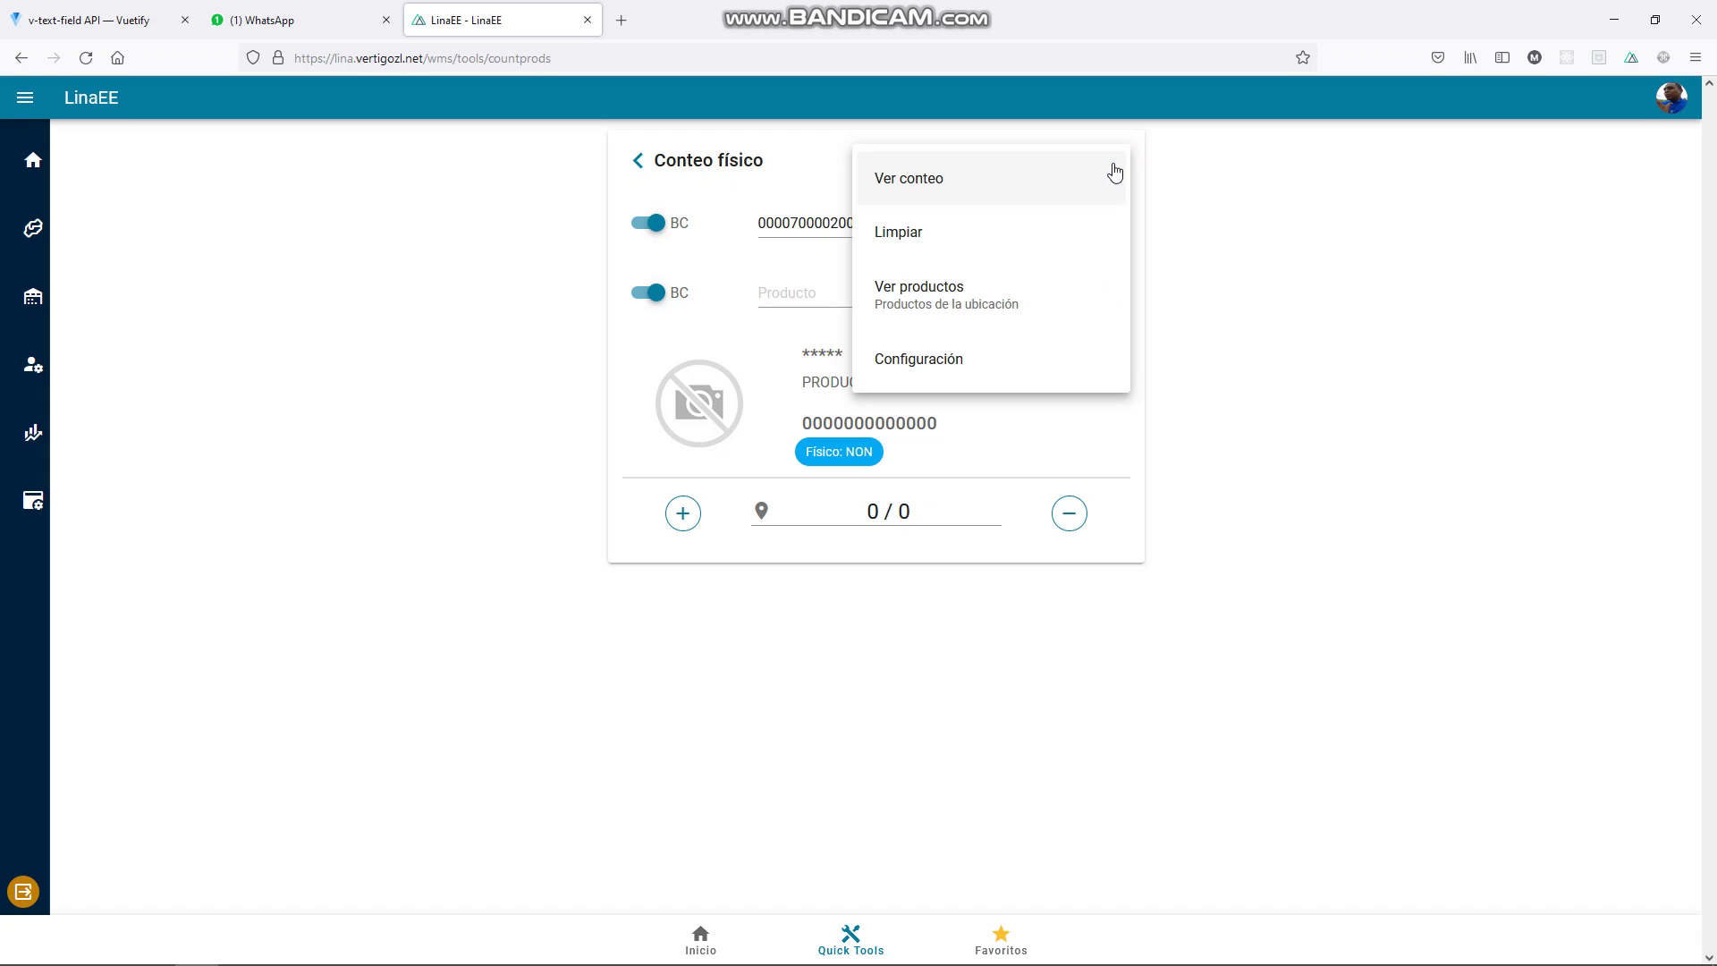
{"action": "left_click", "coordinate": [1138, 168]}
{"action": "left_click", "coordinate": [1115, 166]}
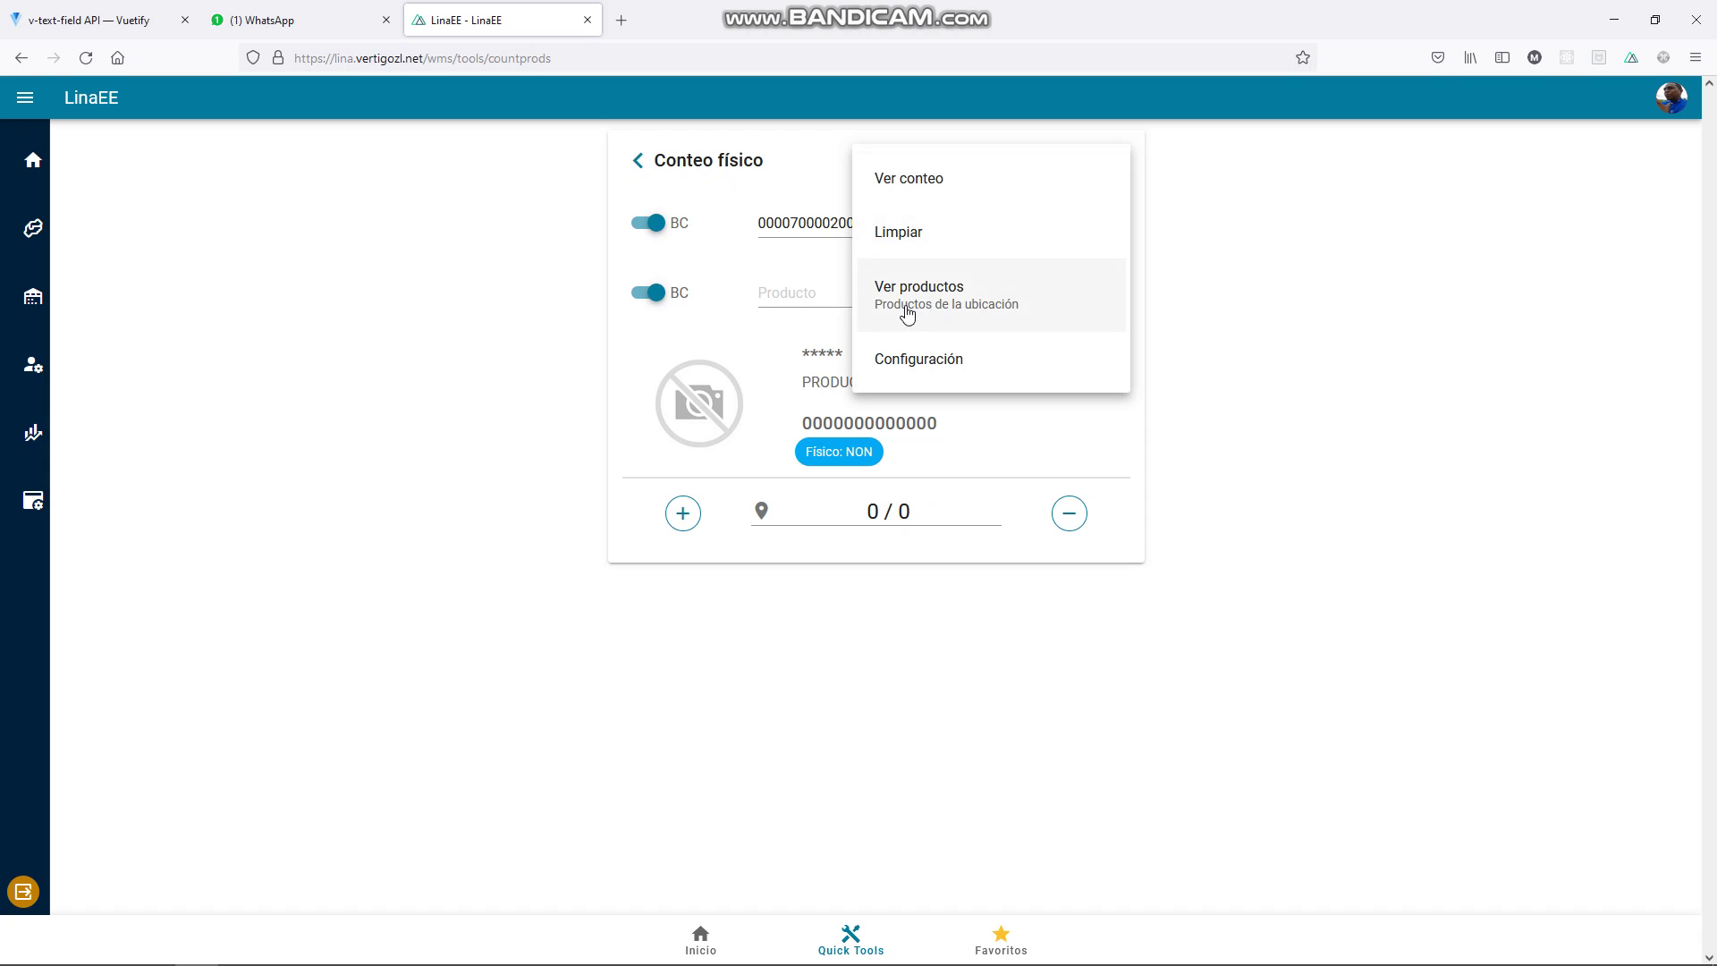
{"action": "left_click", "coordinate": [1000, 311]}
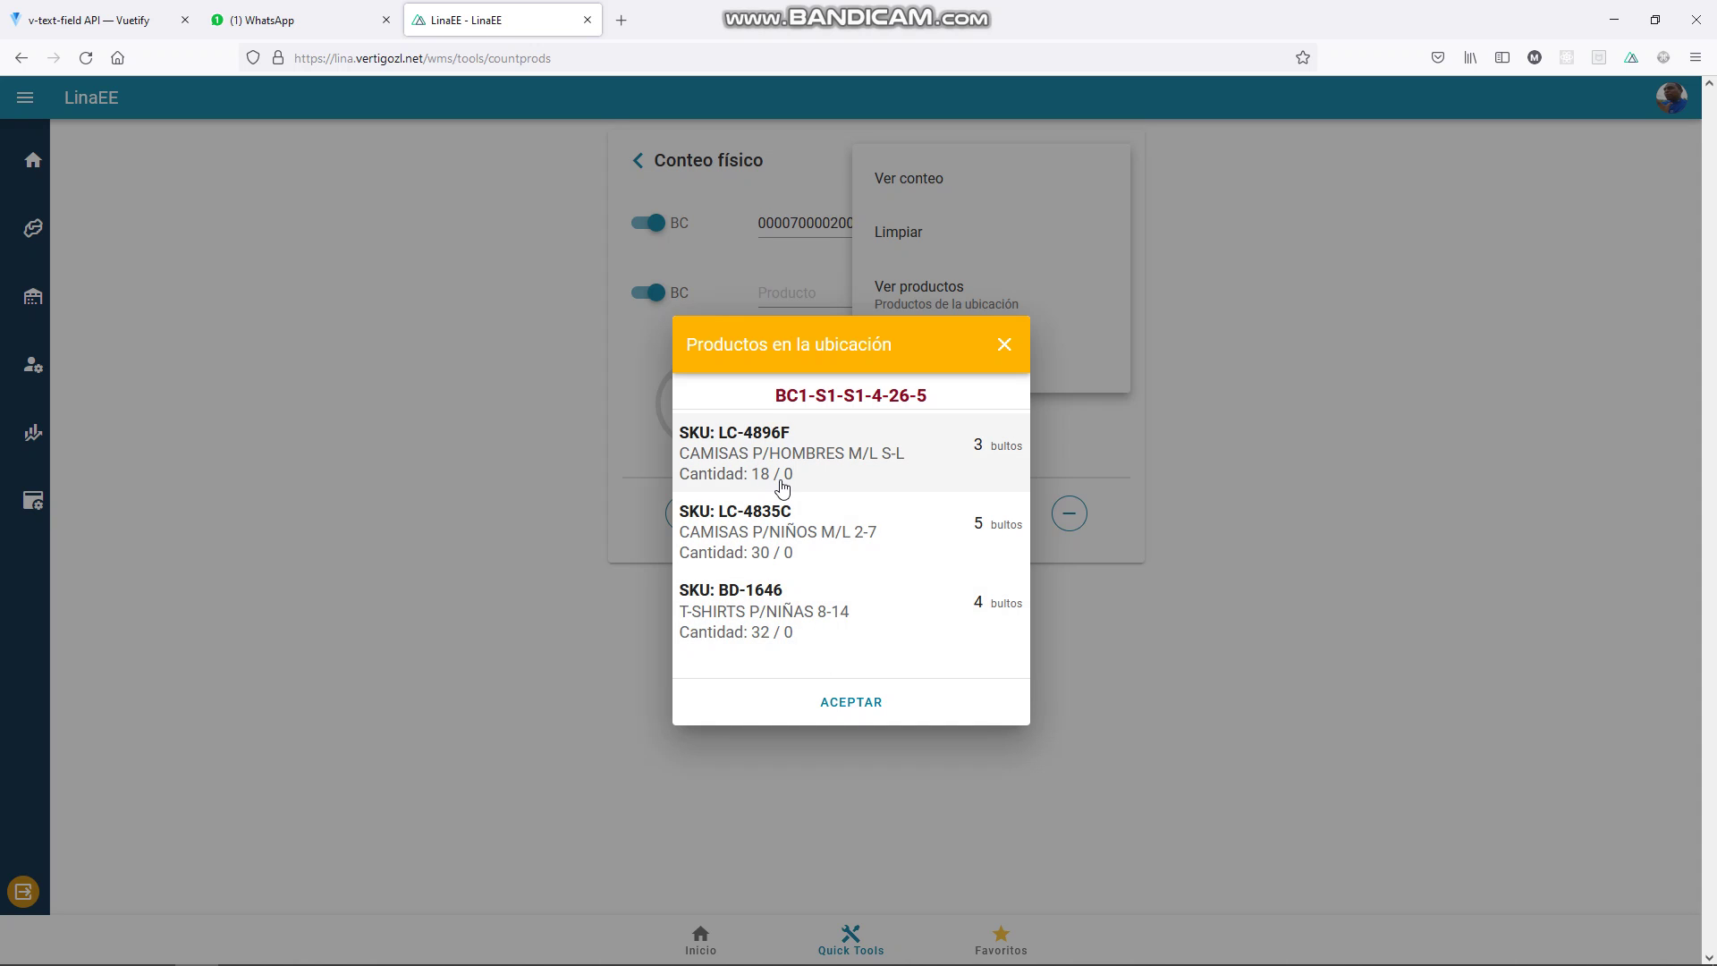
{"action": "left_click", "coordinate": [835, 713]}
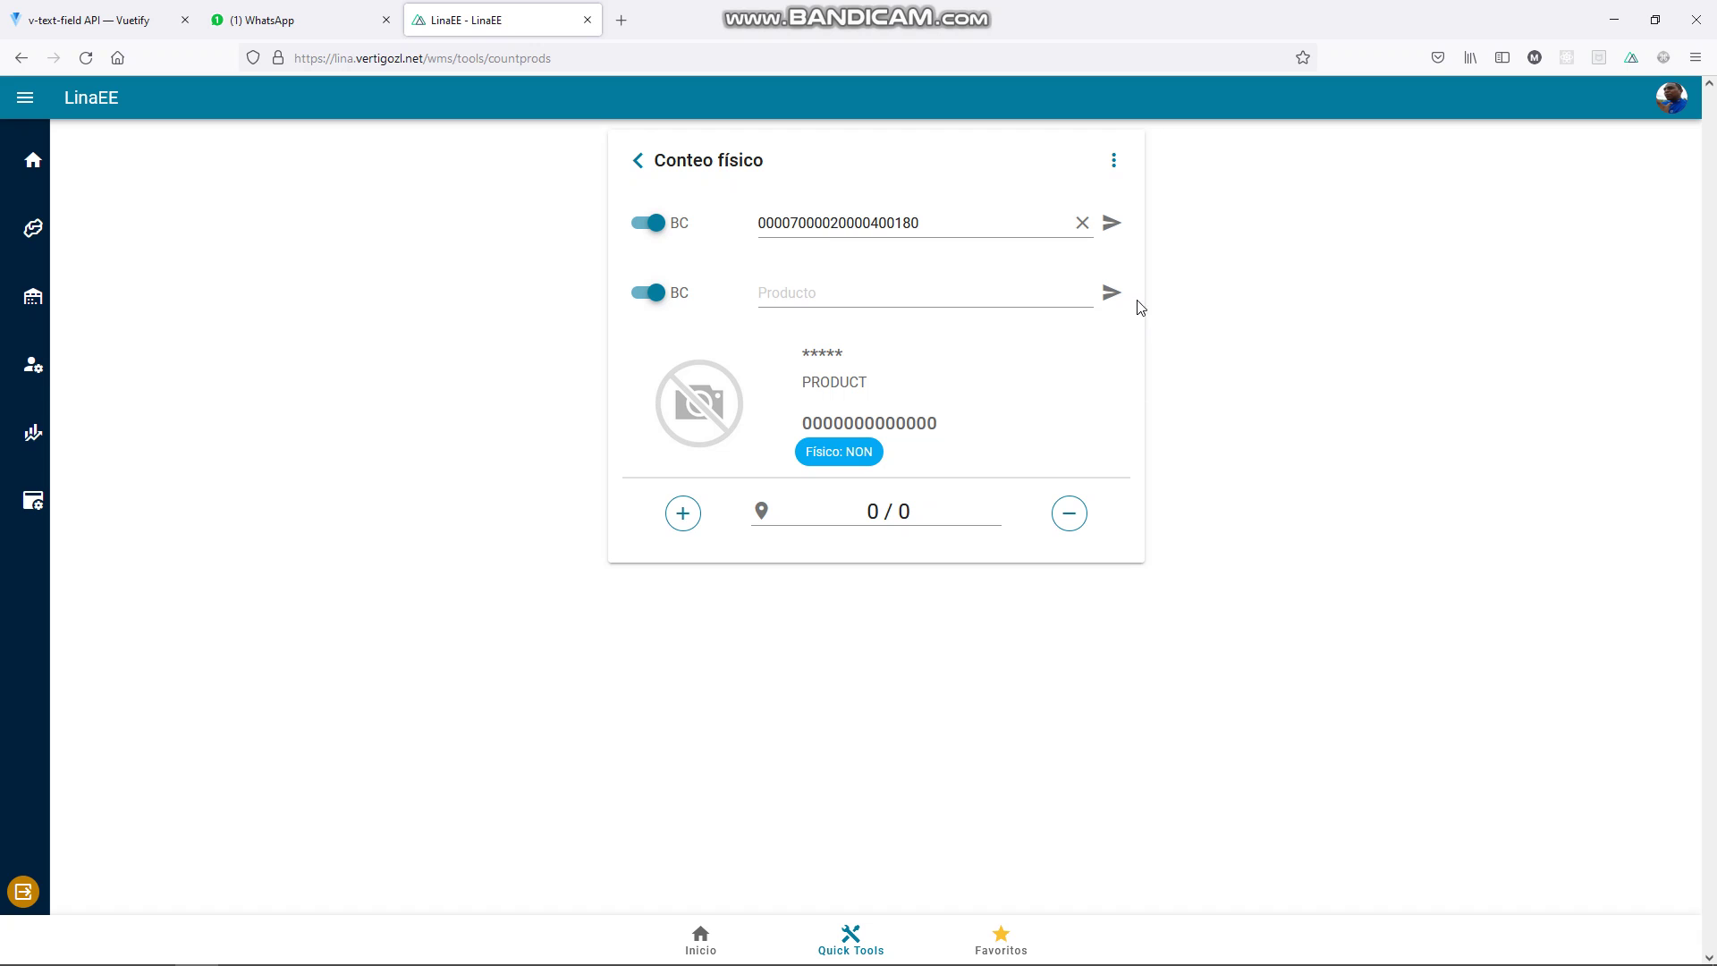
{"action": "left_click", "coordinate": [1113, 161]}
{"action": "left_click", "coordinate": [977, 313]}
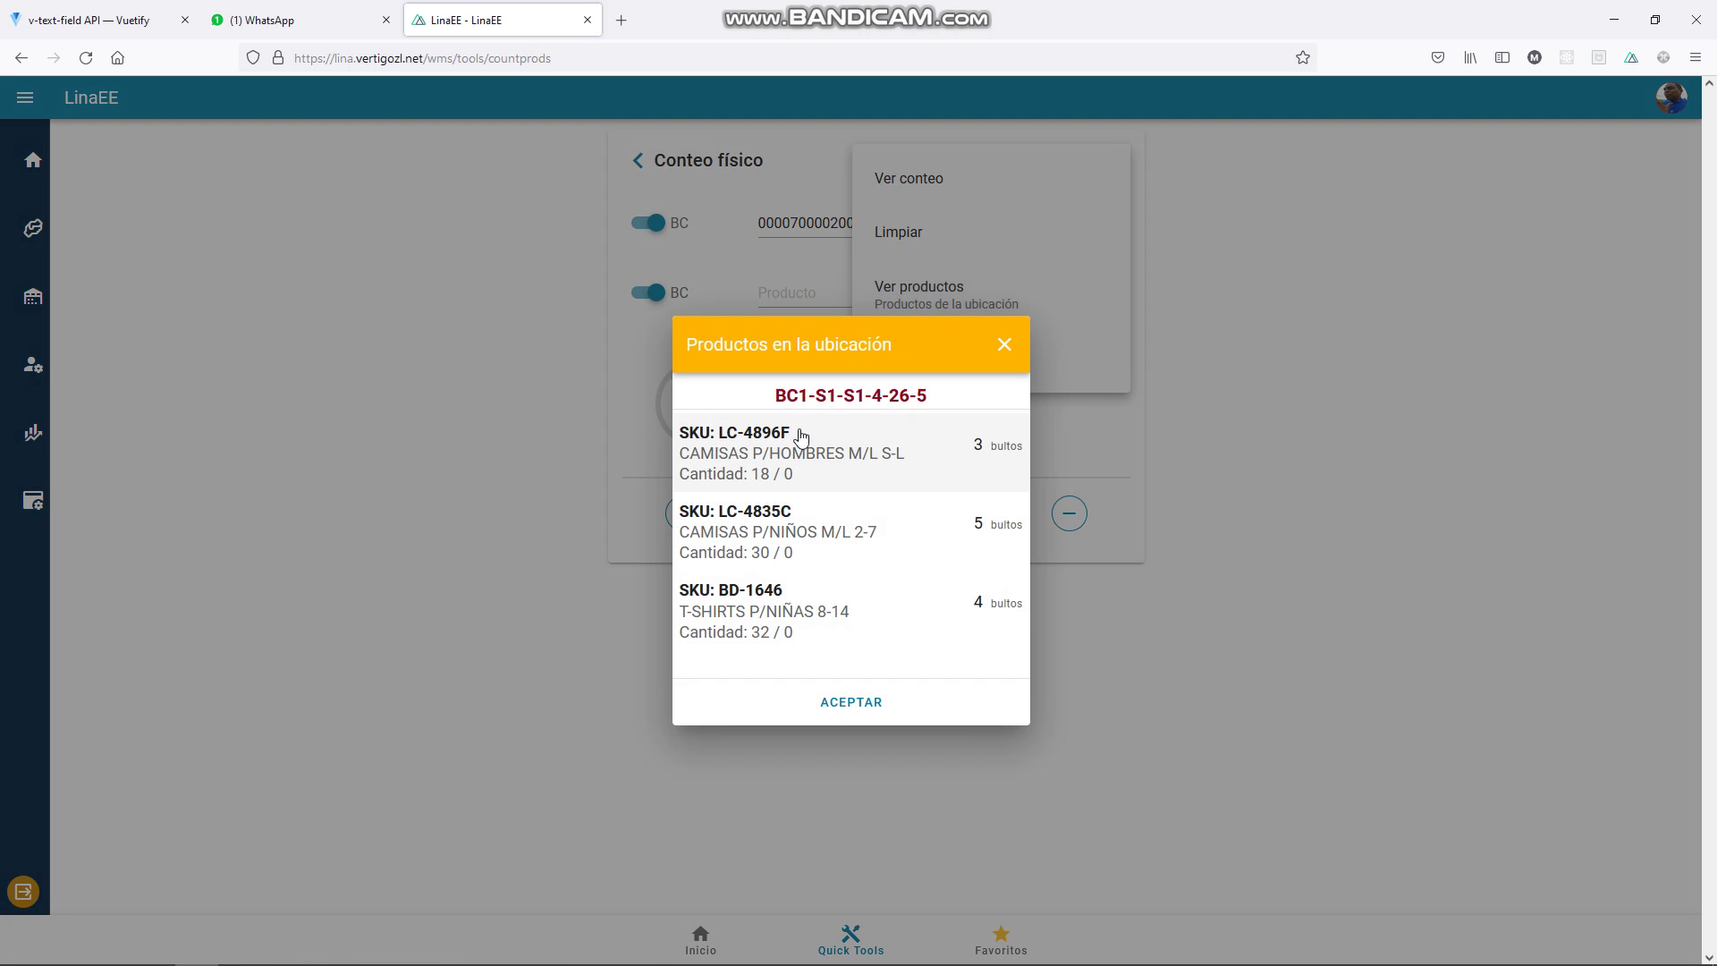
{"action": "left_click", "coordinate": [848, 702]}
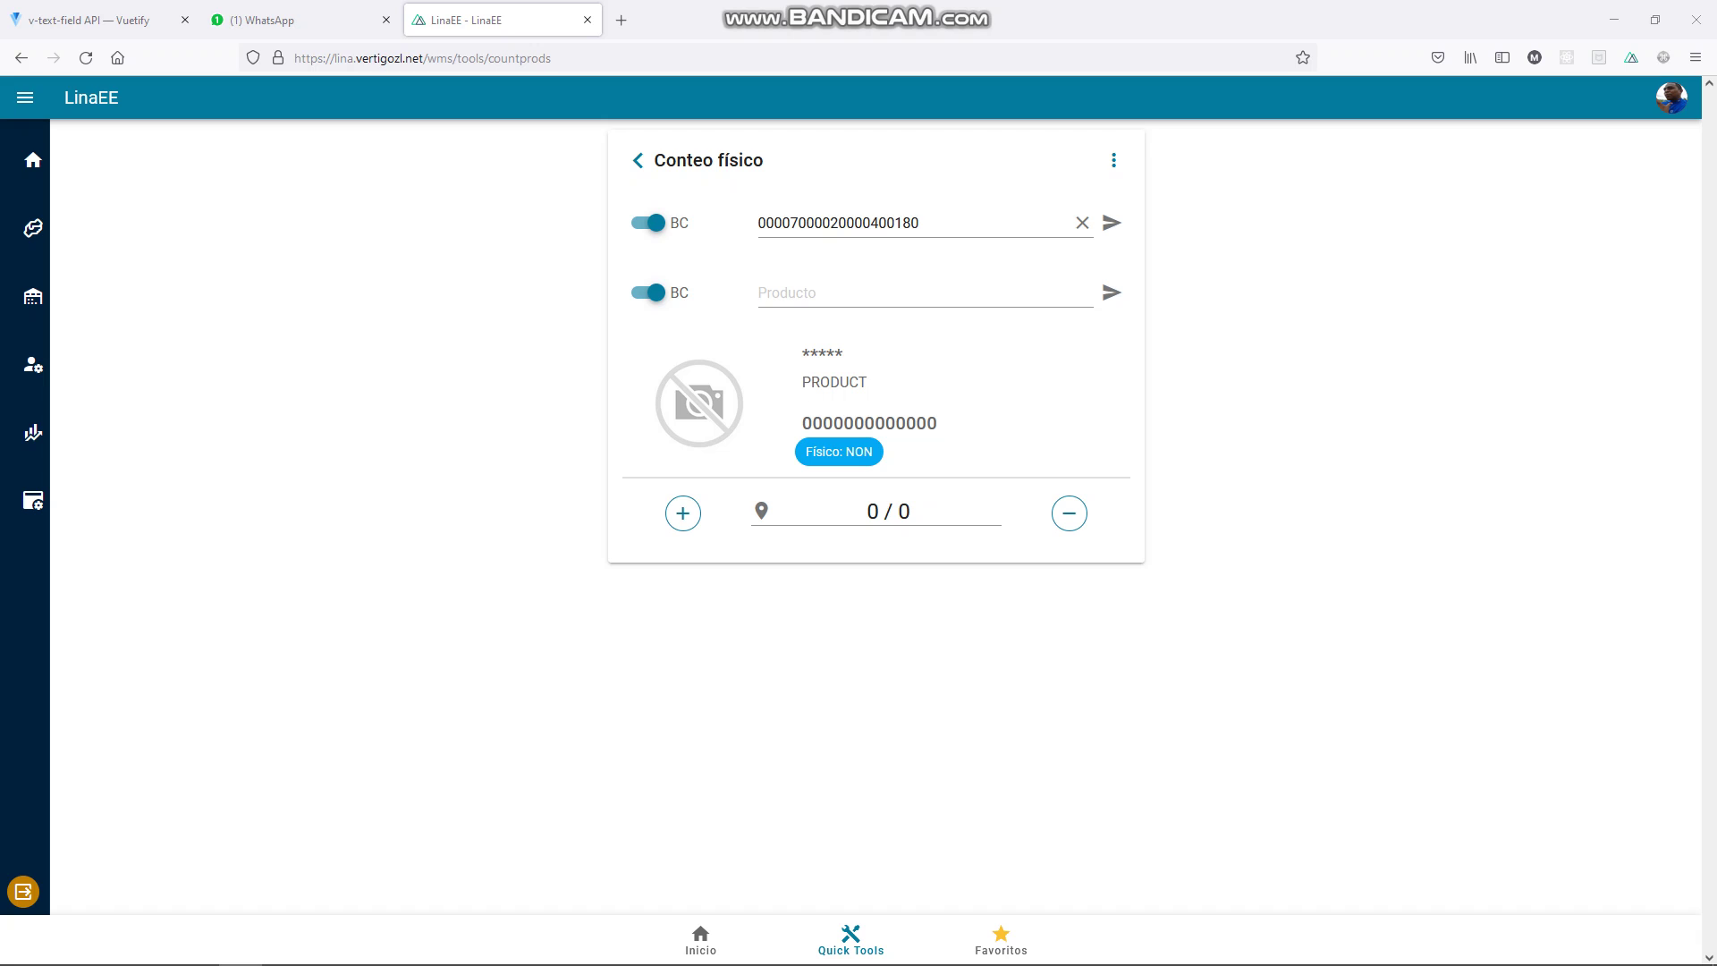
{"action": "left_click", "coordinate": [990, 299]}
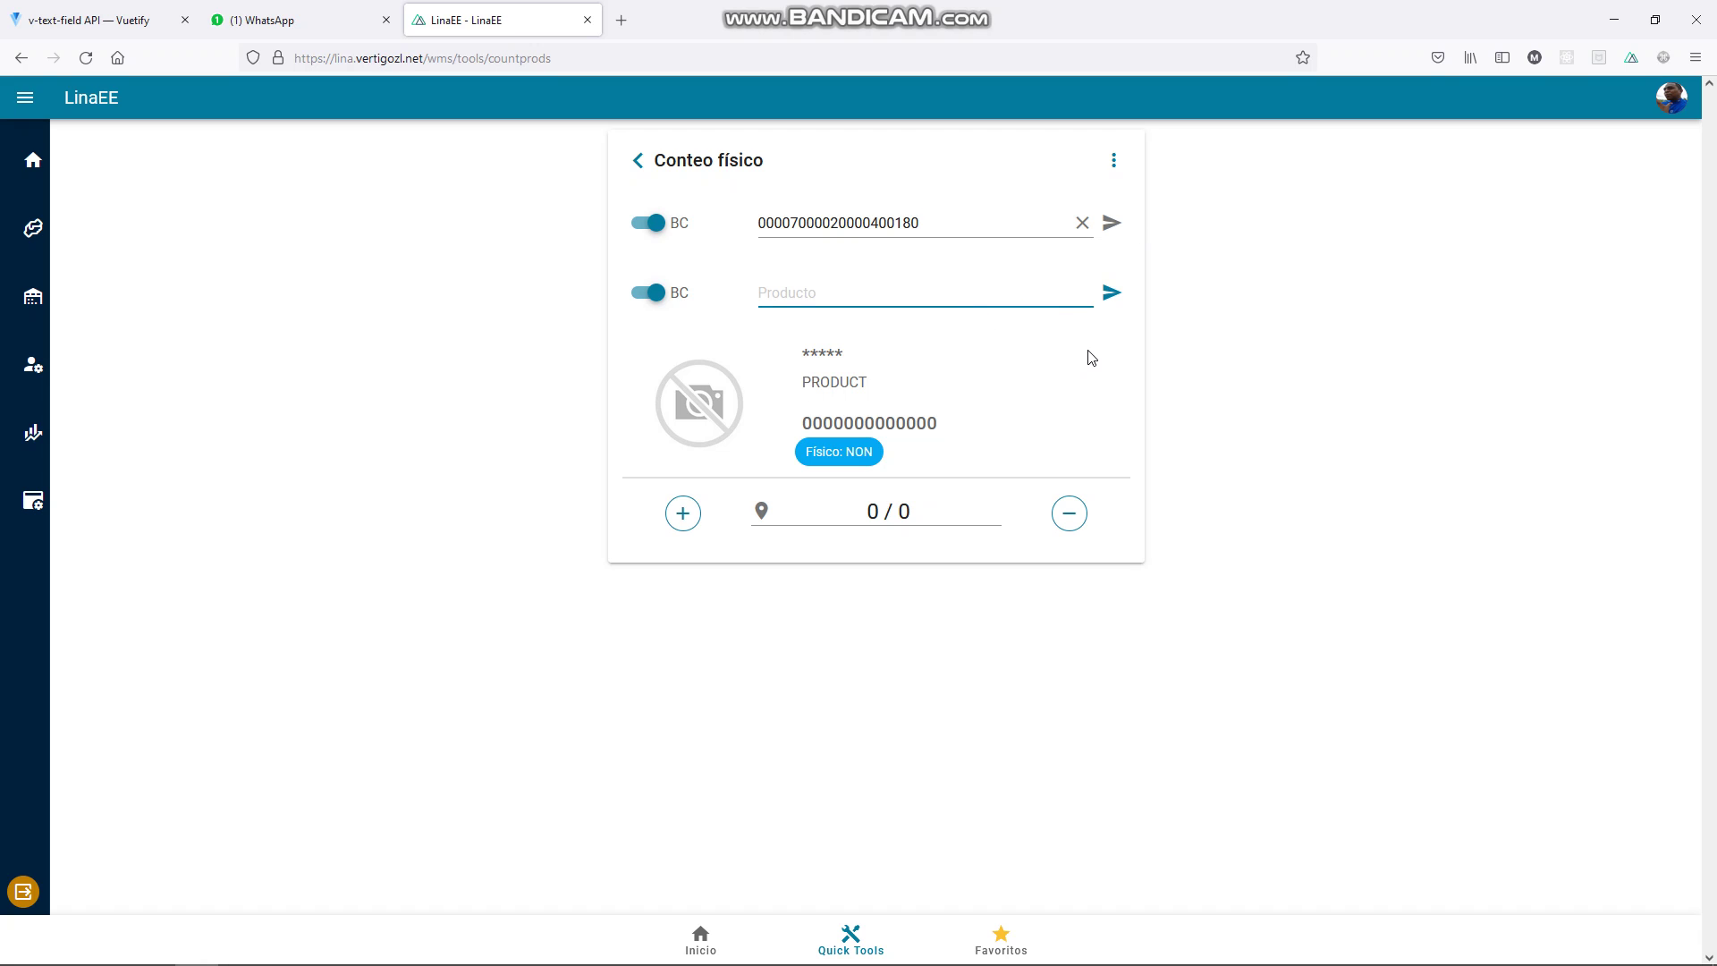
{"action": "type", "text": "7453096982614"}
{"action": "key", "text": "Return"}
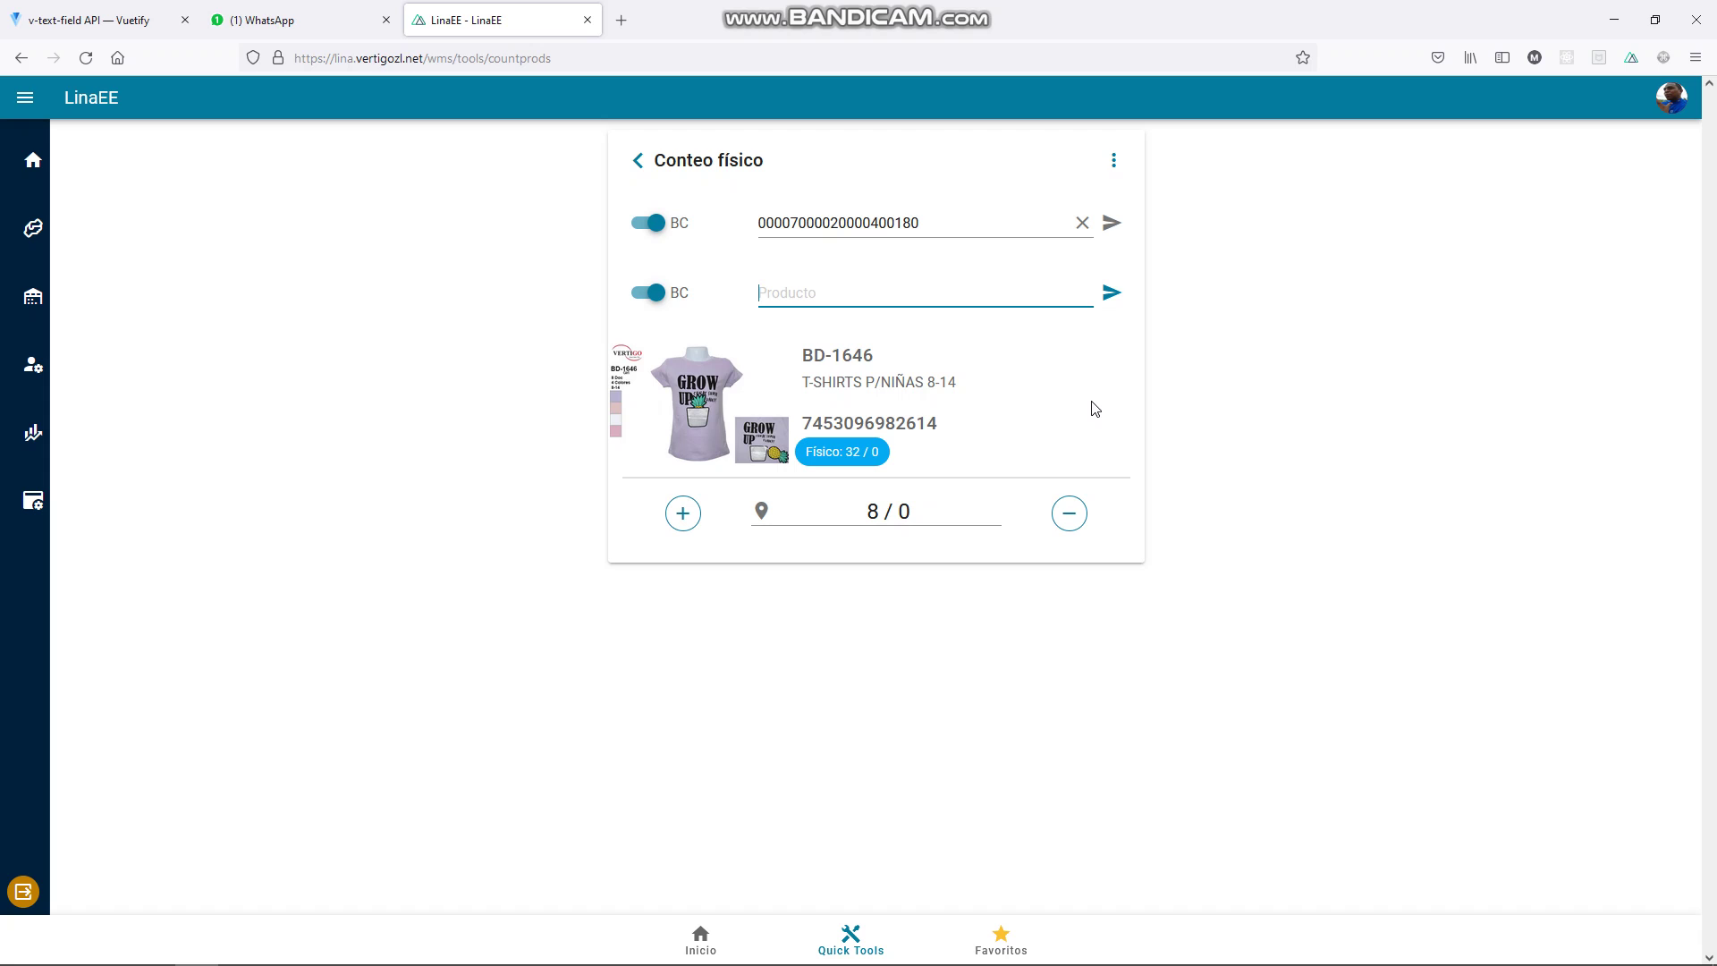
Step: Enable the "Ver conteo de bultos" option in the count configuration and close the settings
{"action": "left_click", "coordinate": [1115, 162]}
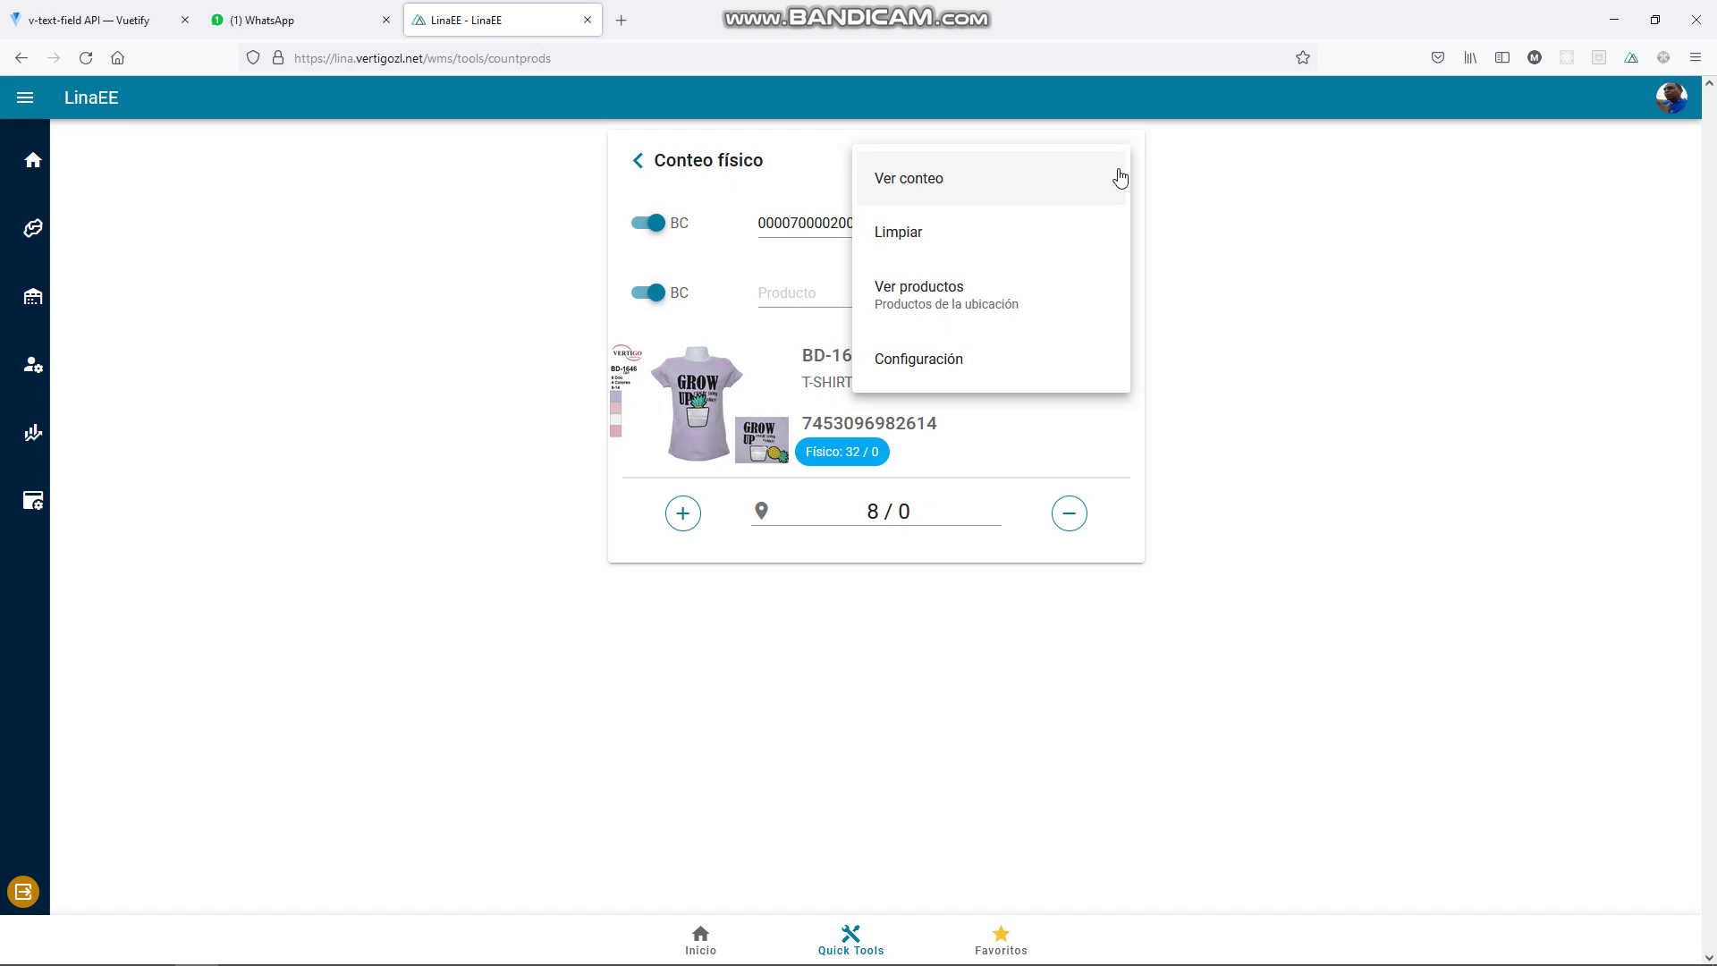
{"action": "left_click", "coordinate": [874, 353]}
{"action": "left_click", "coordinate": [758, 573]}
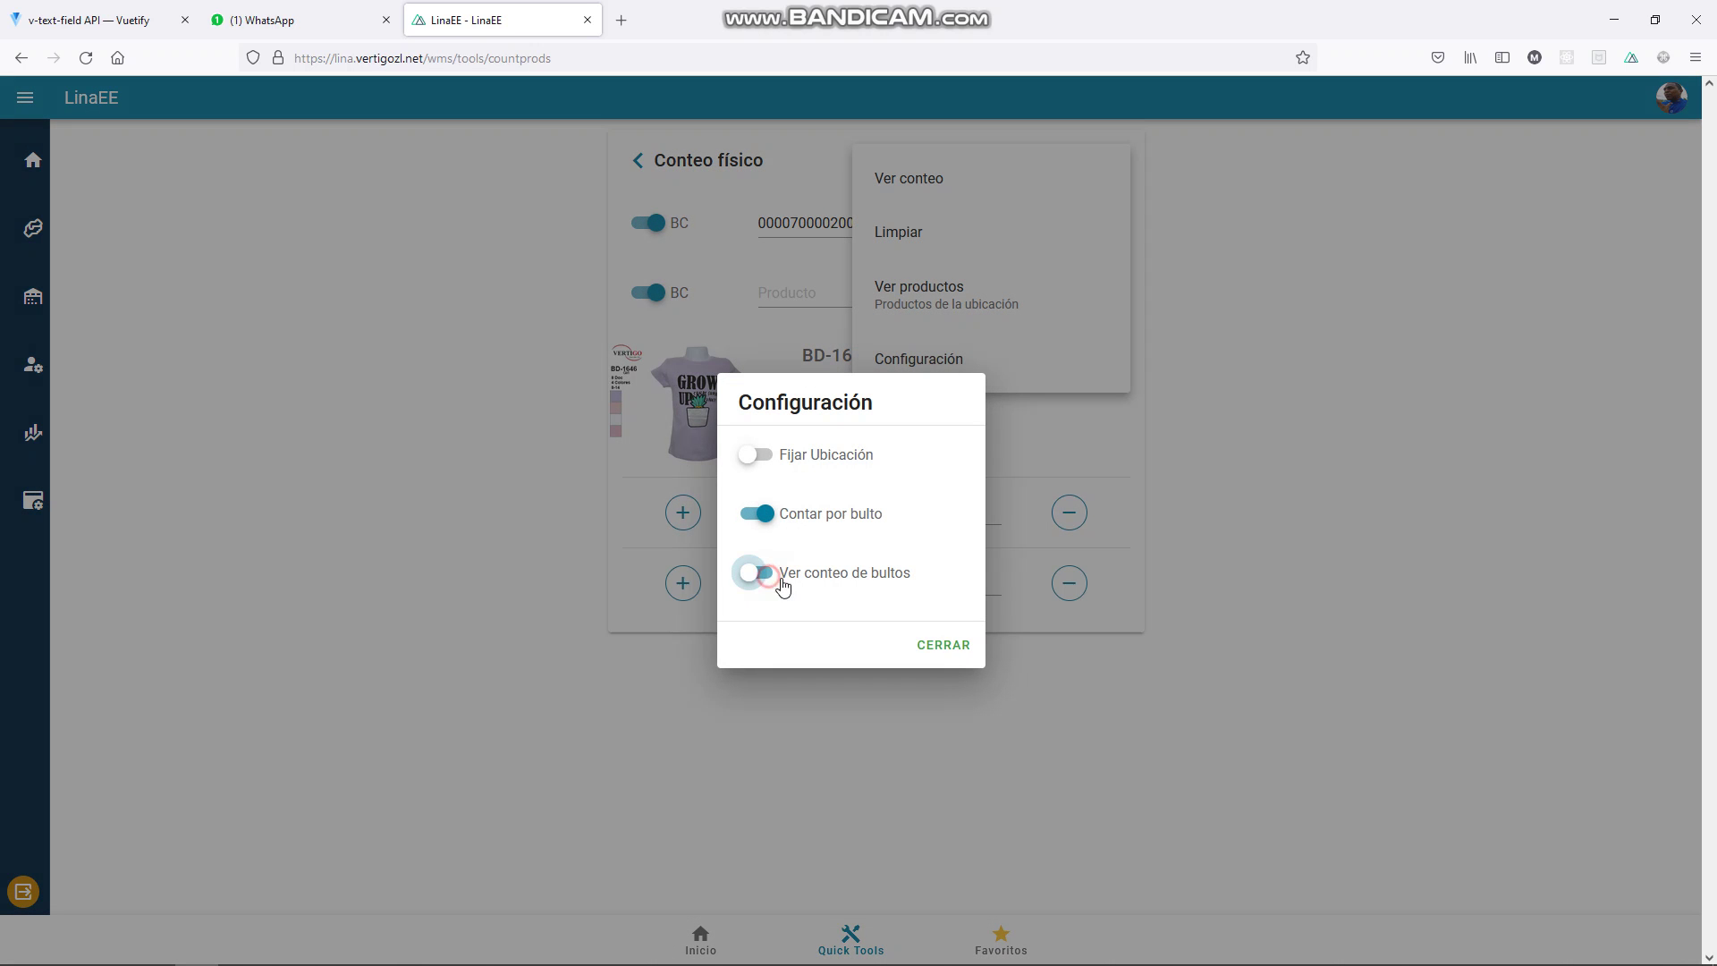
{"action": "left_click", "coordinate": [941, 644]}
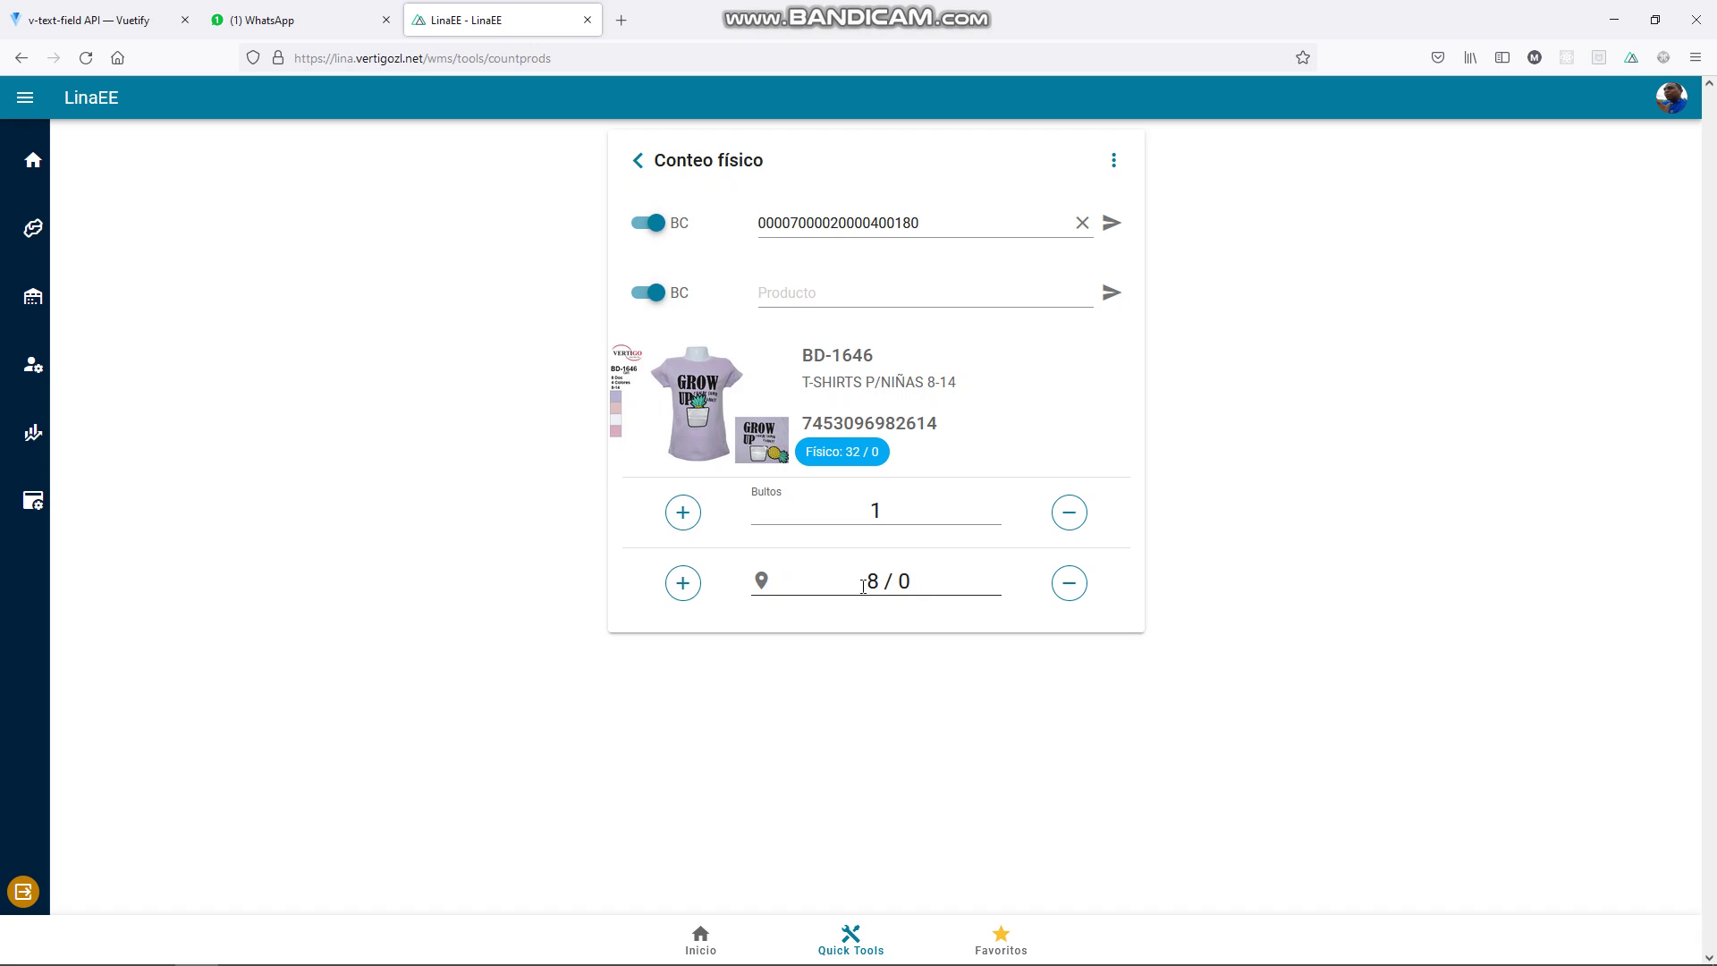
{"action": "left_click", "coordinate": [948, 299]}
{"action": "type", "text": "7453096982614"}
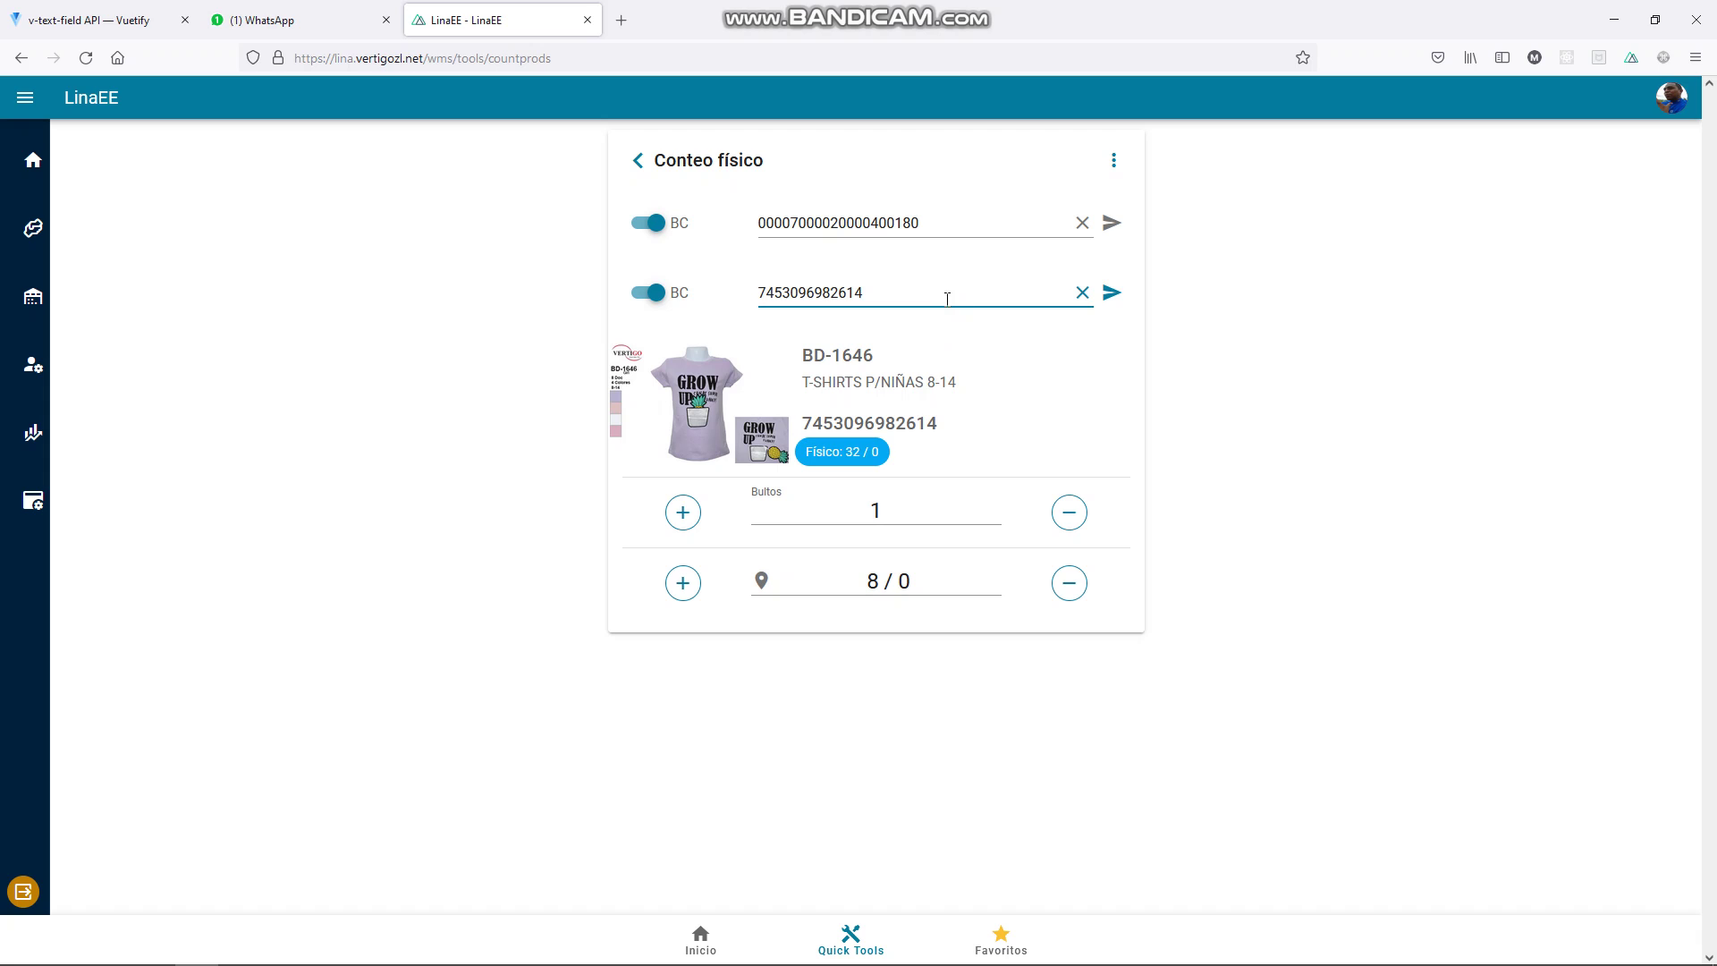
{"action": "key", "text": "Return"}
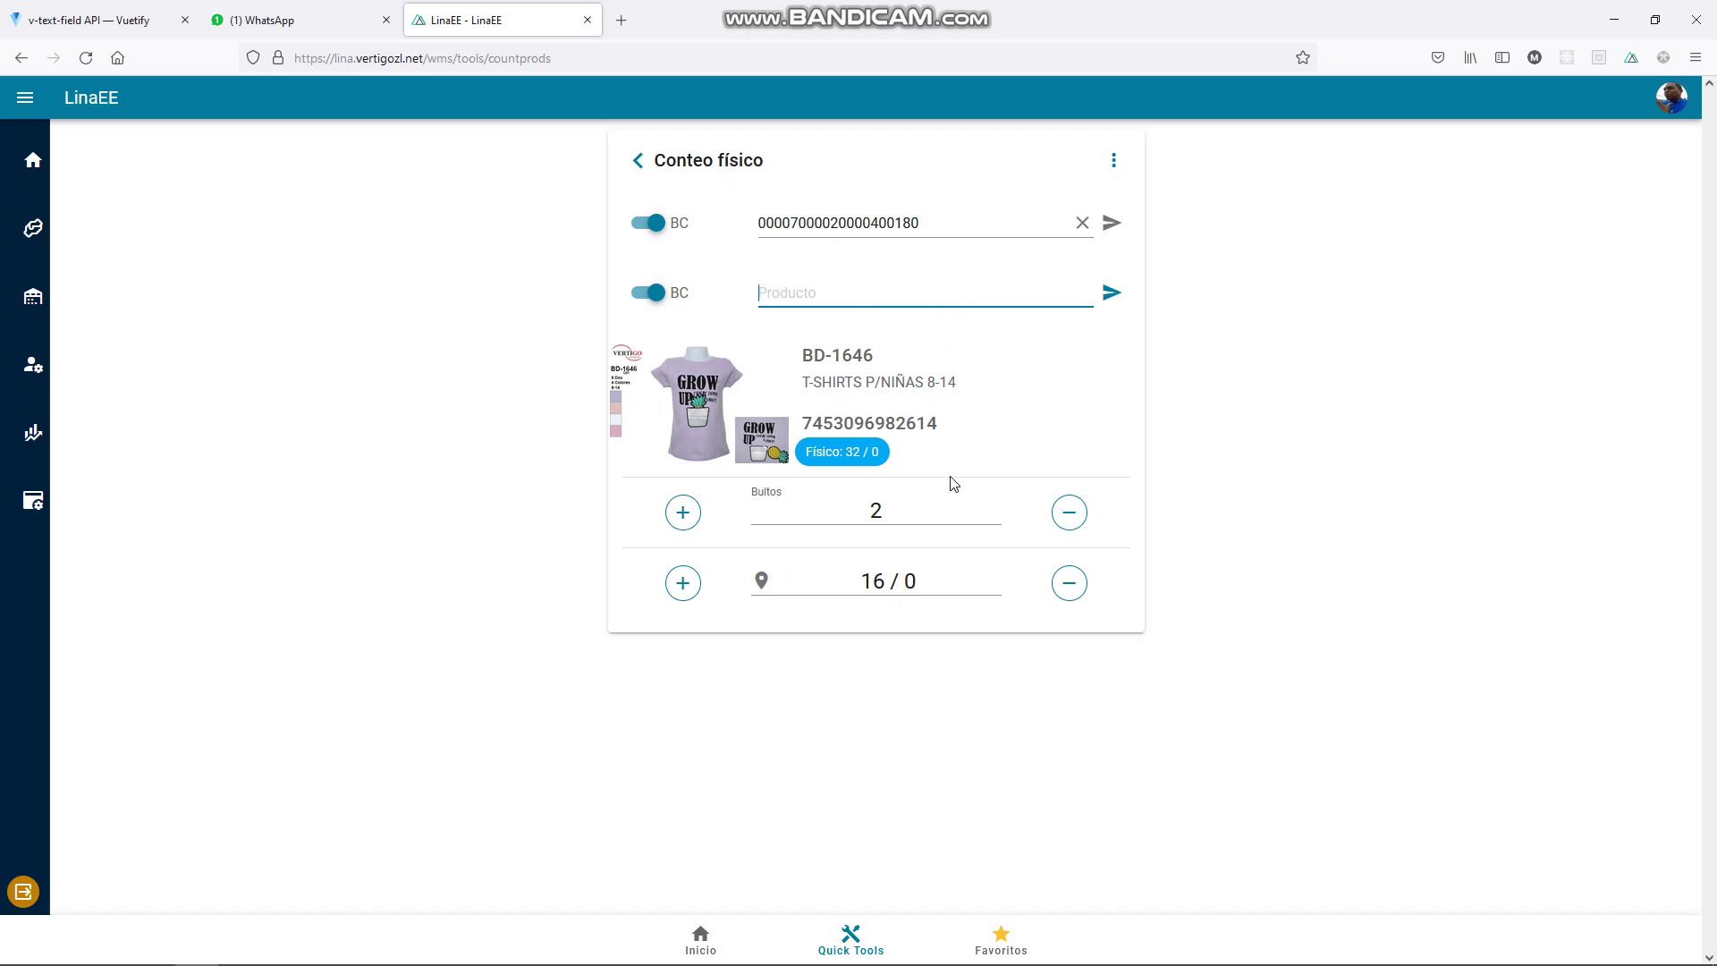
{"action": "type", "text": "7453096982614"}
{"action": "key", "text": "Return"}
Step: Try the increase and decrease controls on the package count of BD-1646, bringing it down to 0
{"action": "left_click", "coordinate": [682, 517]}
{"action": "left_click", "coordinate": [682, 514]}
{"action": "left_click", "coordinate": [682, 514]}
{"action": "left_click", "coordinate": [682, 514]}
{"action": "left_click", "coordinate": [1070, 515]}
{"action": "left_click", "coordinate": [1071, 515]}
{"action": "left_click", "coordinate": [1071, 515]}
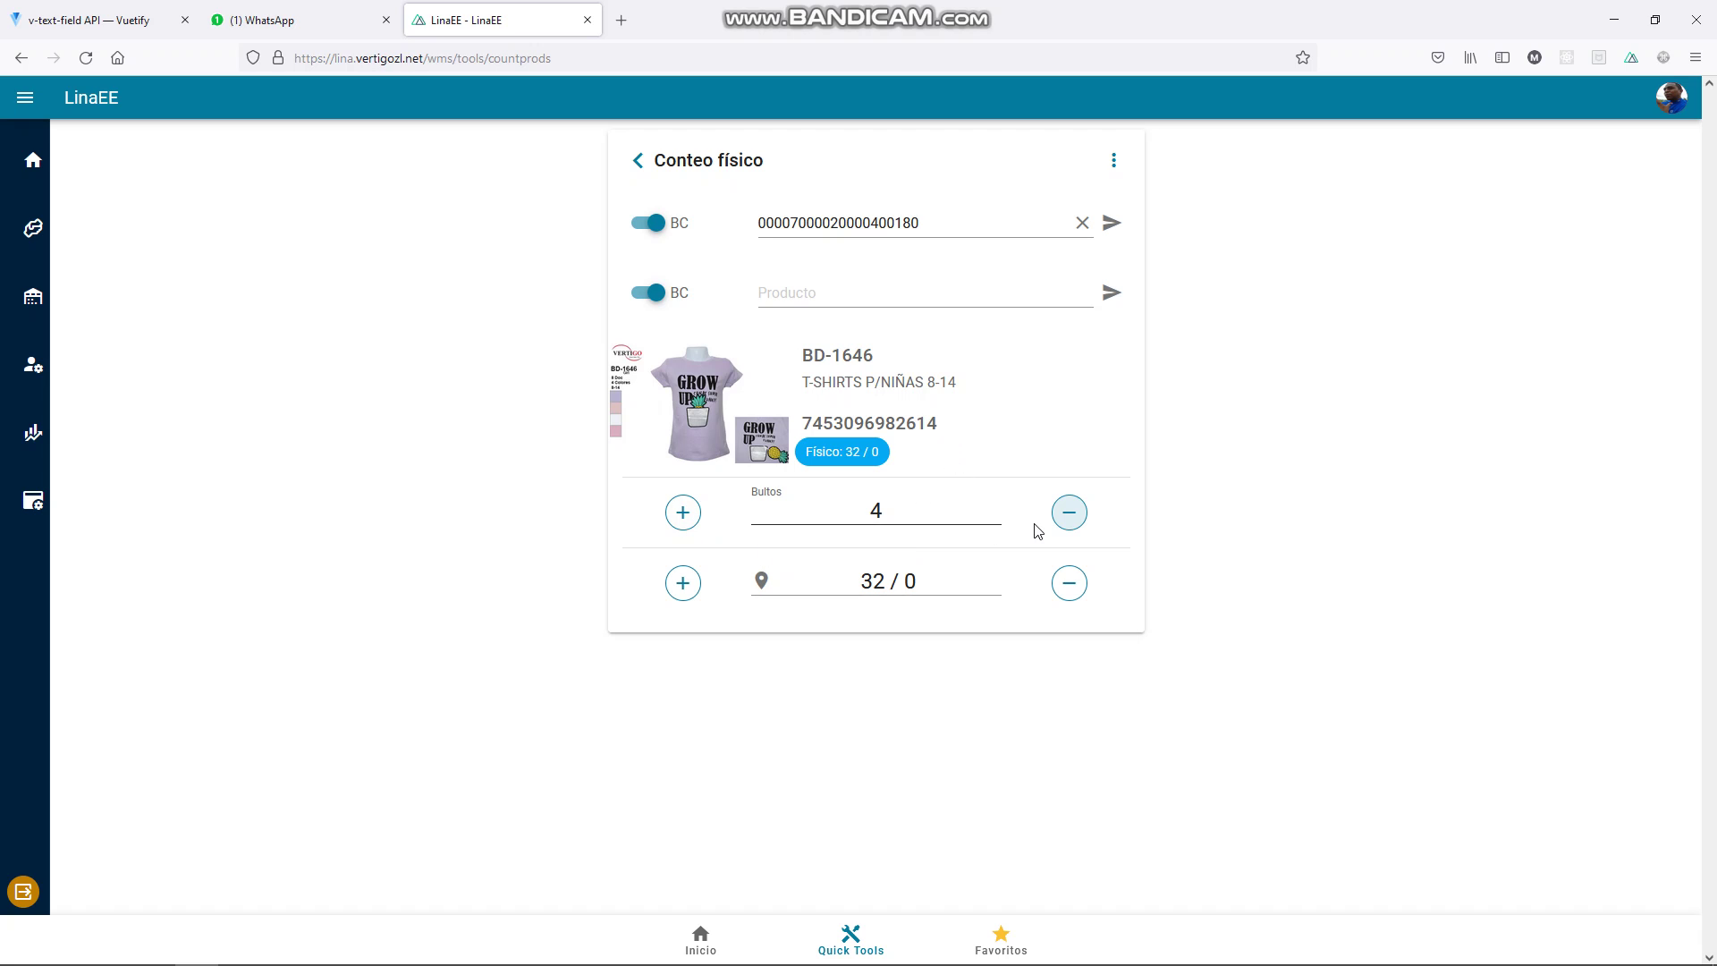
{"action": "double_click", "coordinate": [1069, 515]}
{"action": "double_click", "coordinate": [1070, 515]}
Step: Set the Bultos count of product BD-1646 to 4
{"action": "left_click", "coordinate": [933, 504]}
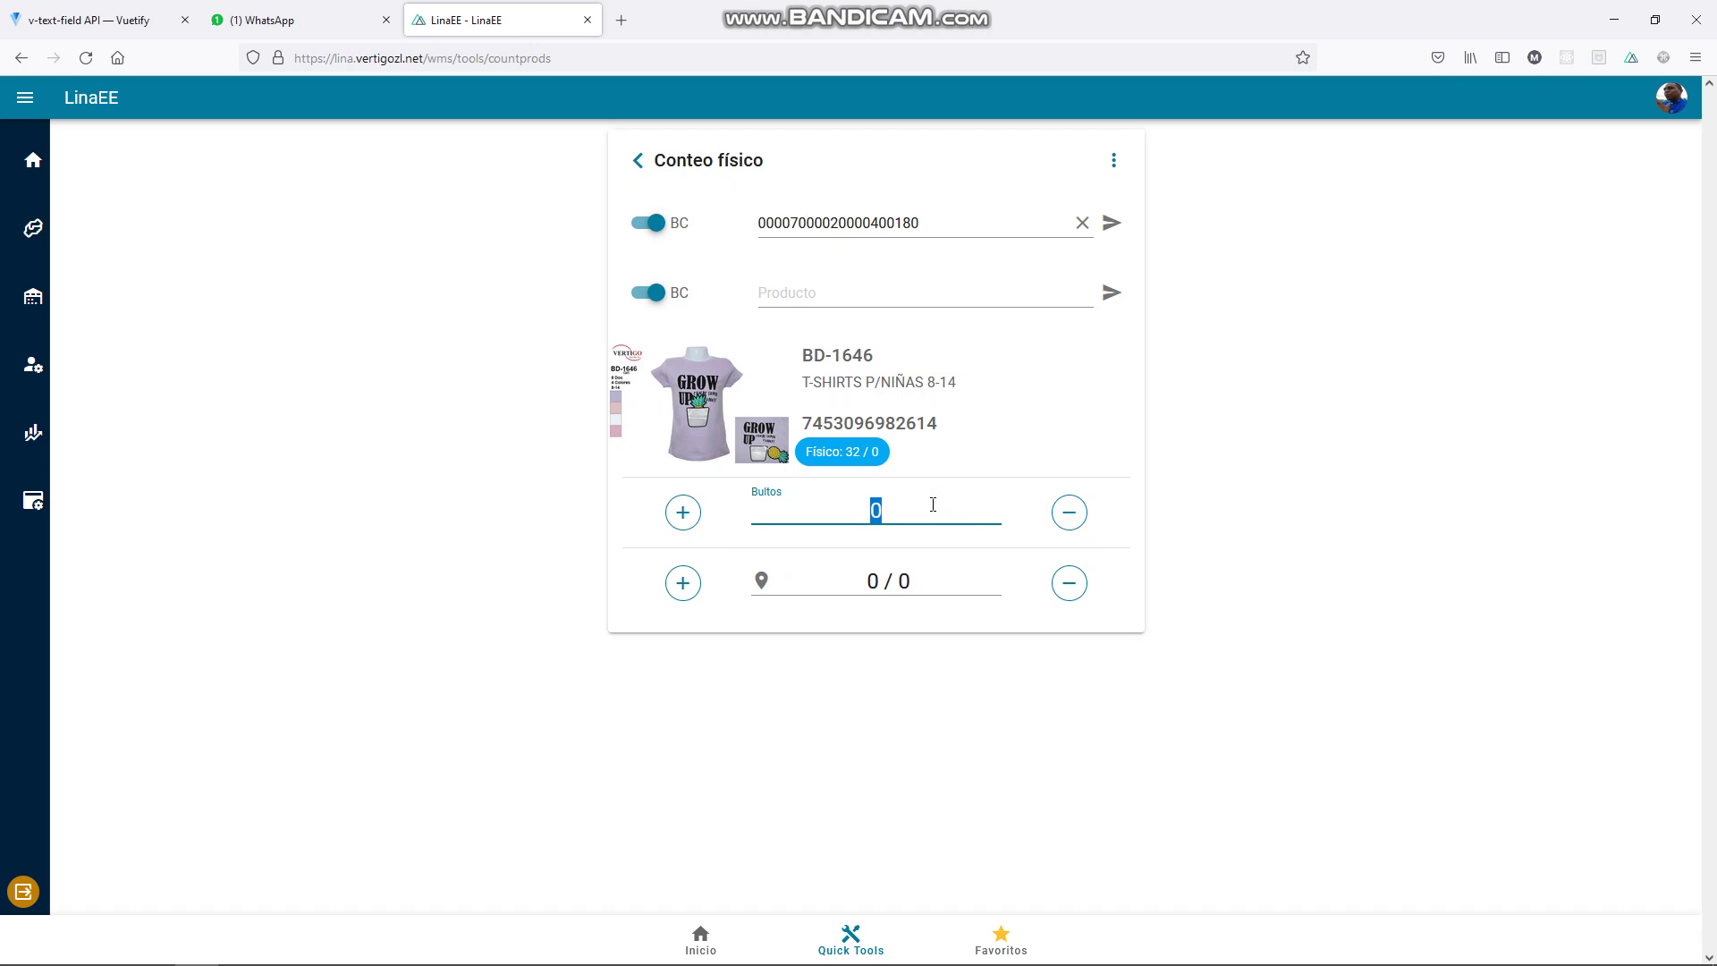
{"action": "type", "text": "3"}
{"action": "key", "text": "BackSpace"}
{"action": "type", "text": "4"}
{"action": "left_click", "coordinate": [1099, 451]}
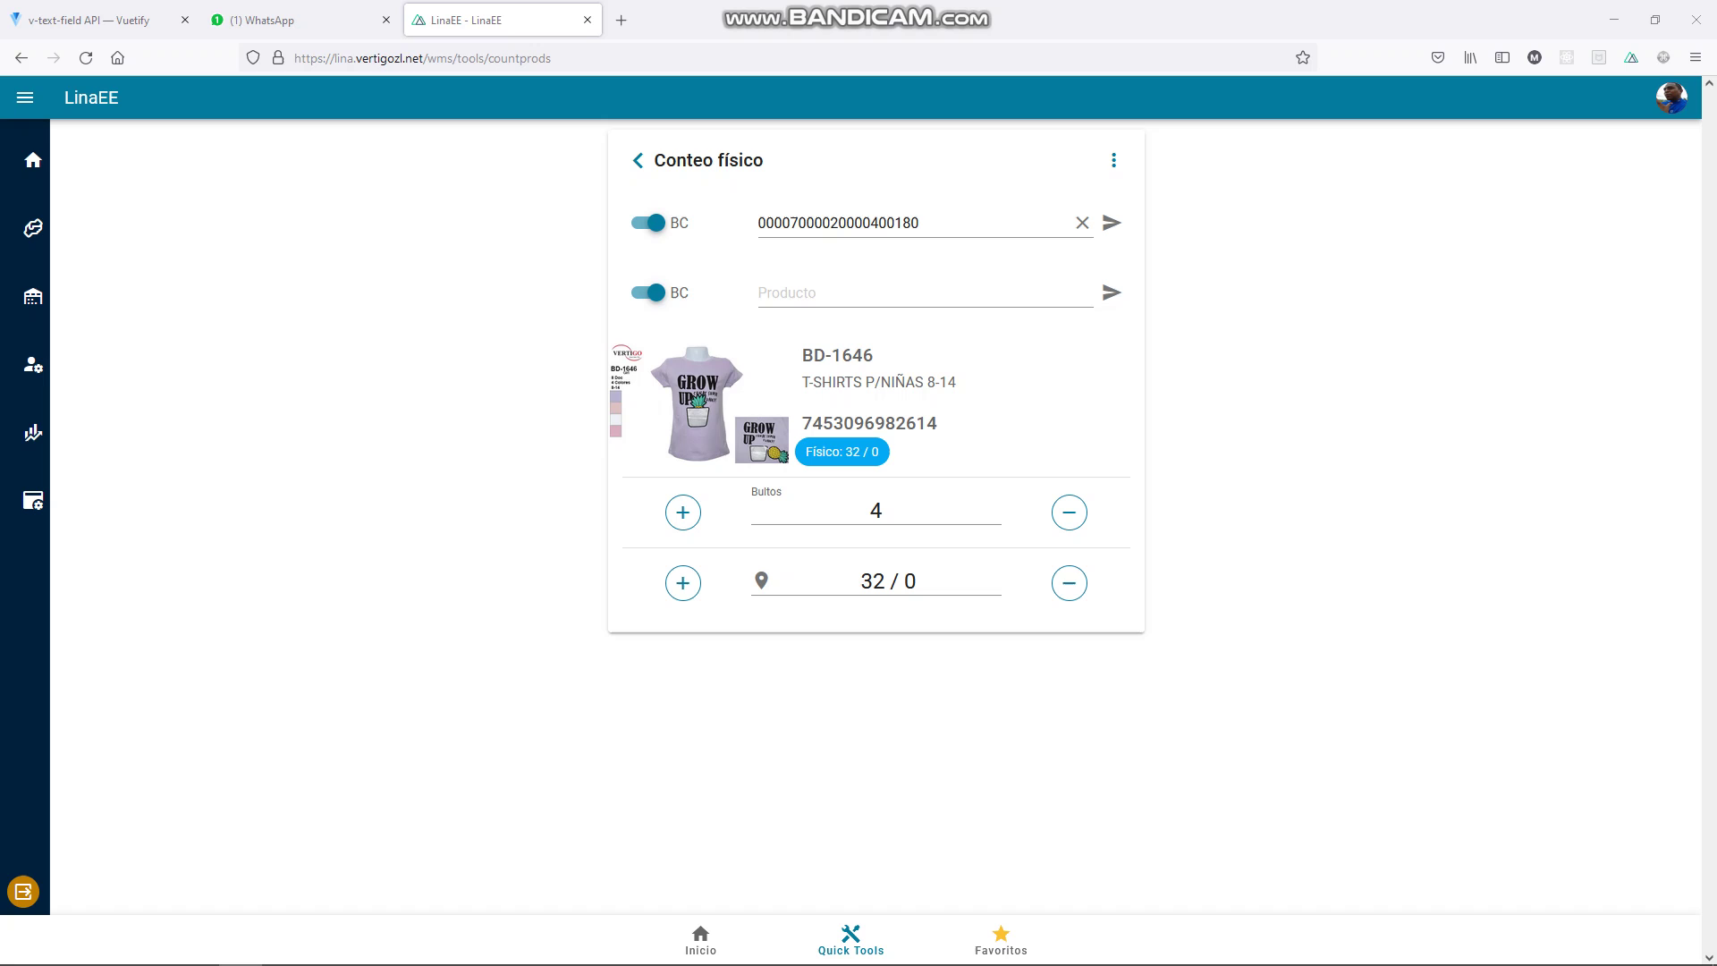
{"action": "left_click", "coordinate": [1042, 296]}
{"action": "type", "text": "7453105104372"}
{"action": "key", "text": "Return"}
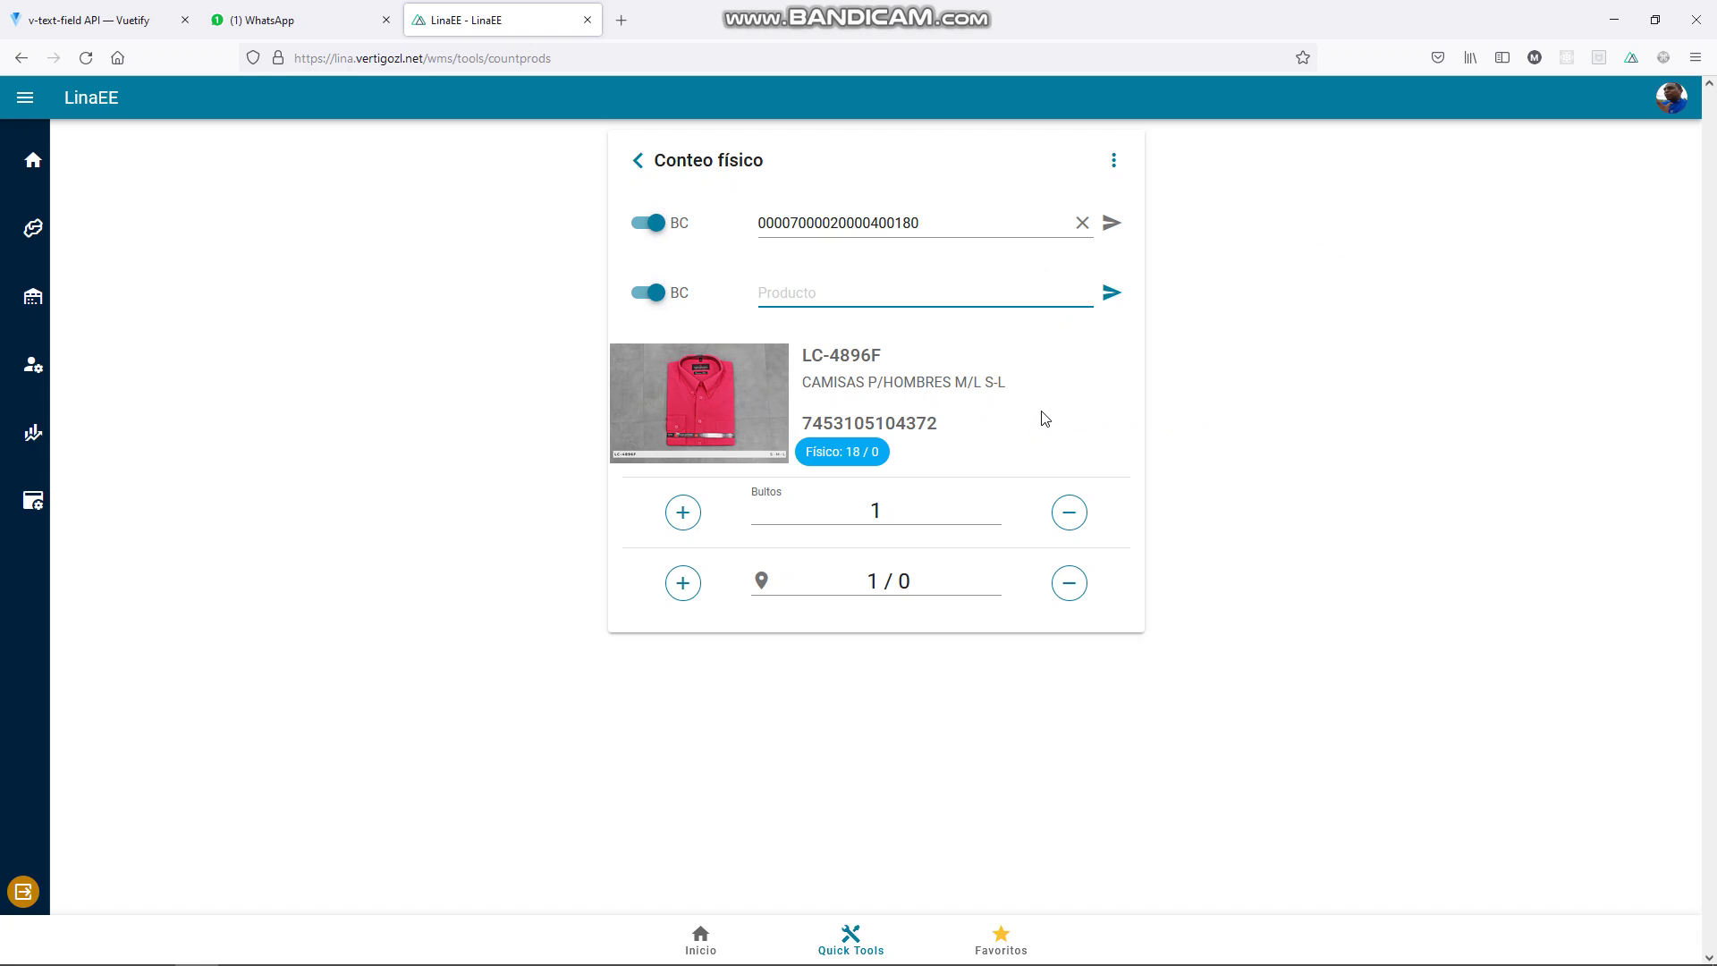
{"action": "left_click", "coordinate": [912, 509]}
{"action": "type", "text": "8"}
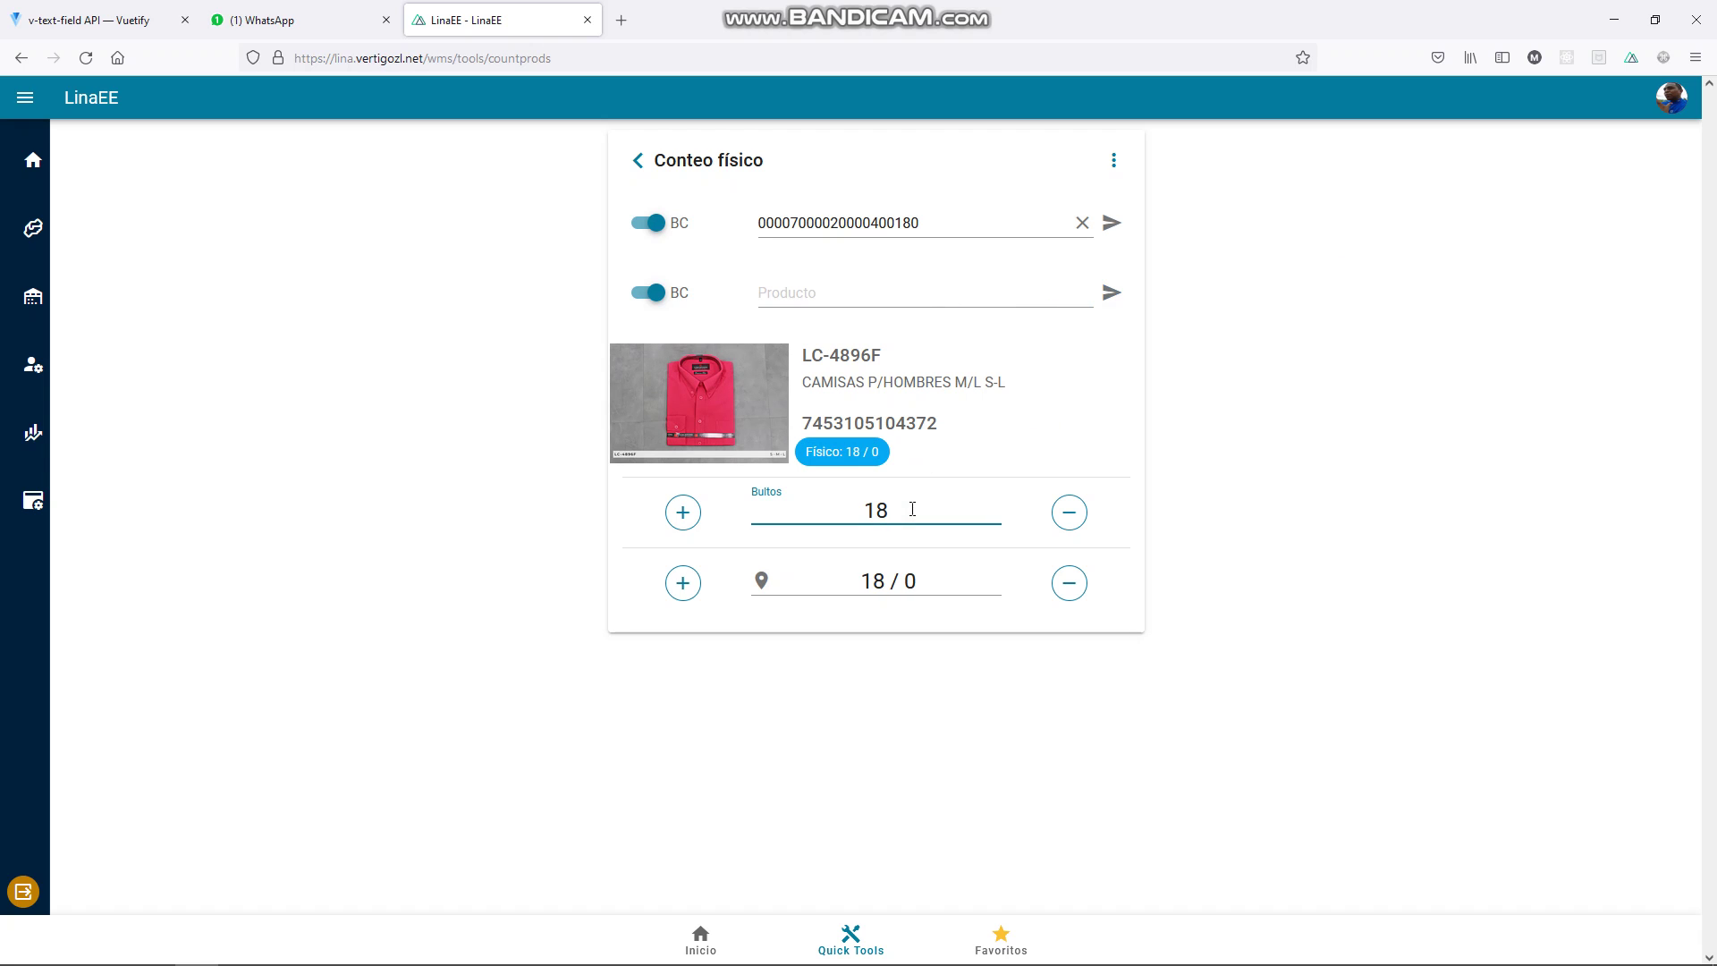
{"action": "left_click", "coordinate": [1119, 464]}
Step: Review the count in progress for the current location and close it
{"action": "left_click", "coordinate": [1113, 160]}
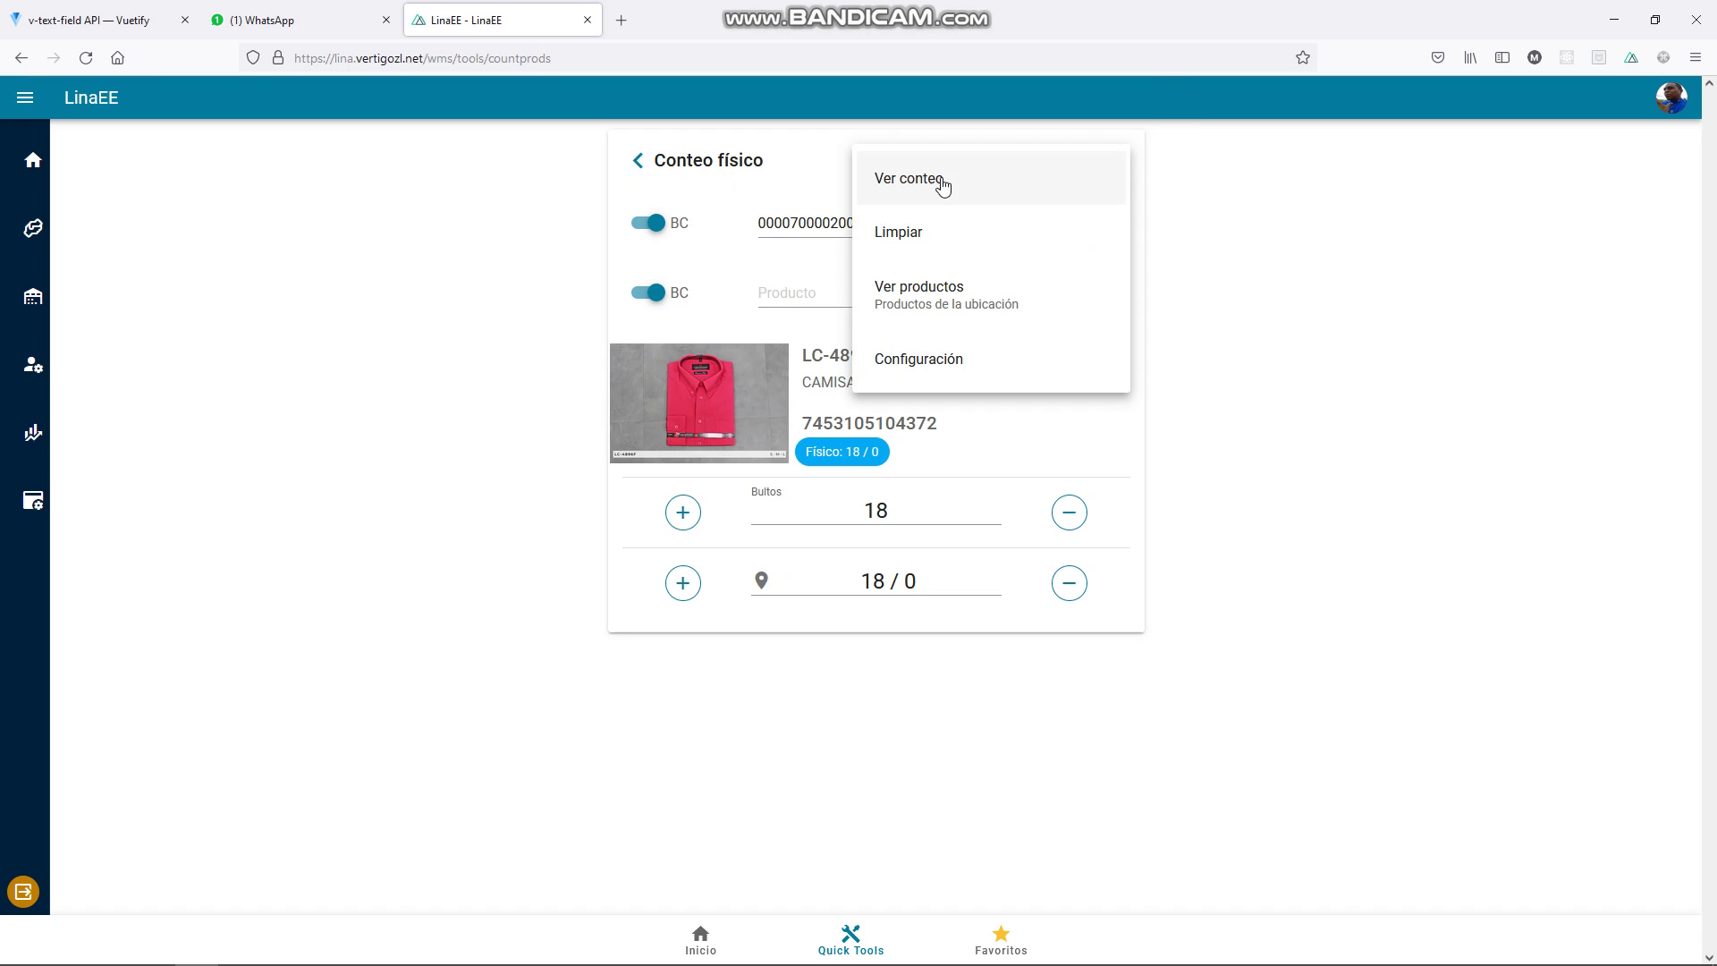
{"action": "left_click", "coordinate": [926, 185]}
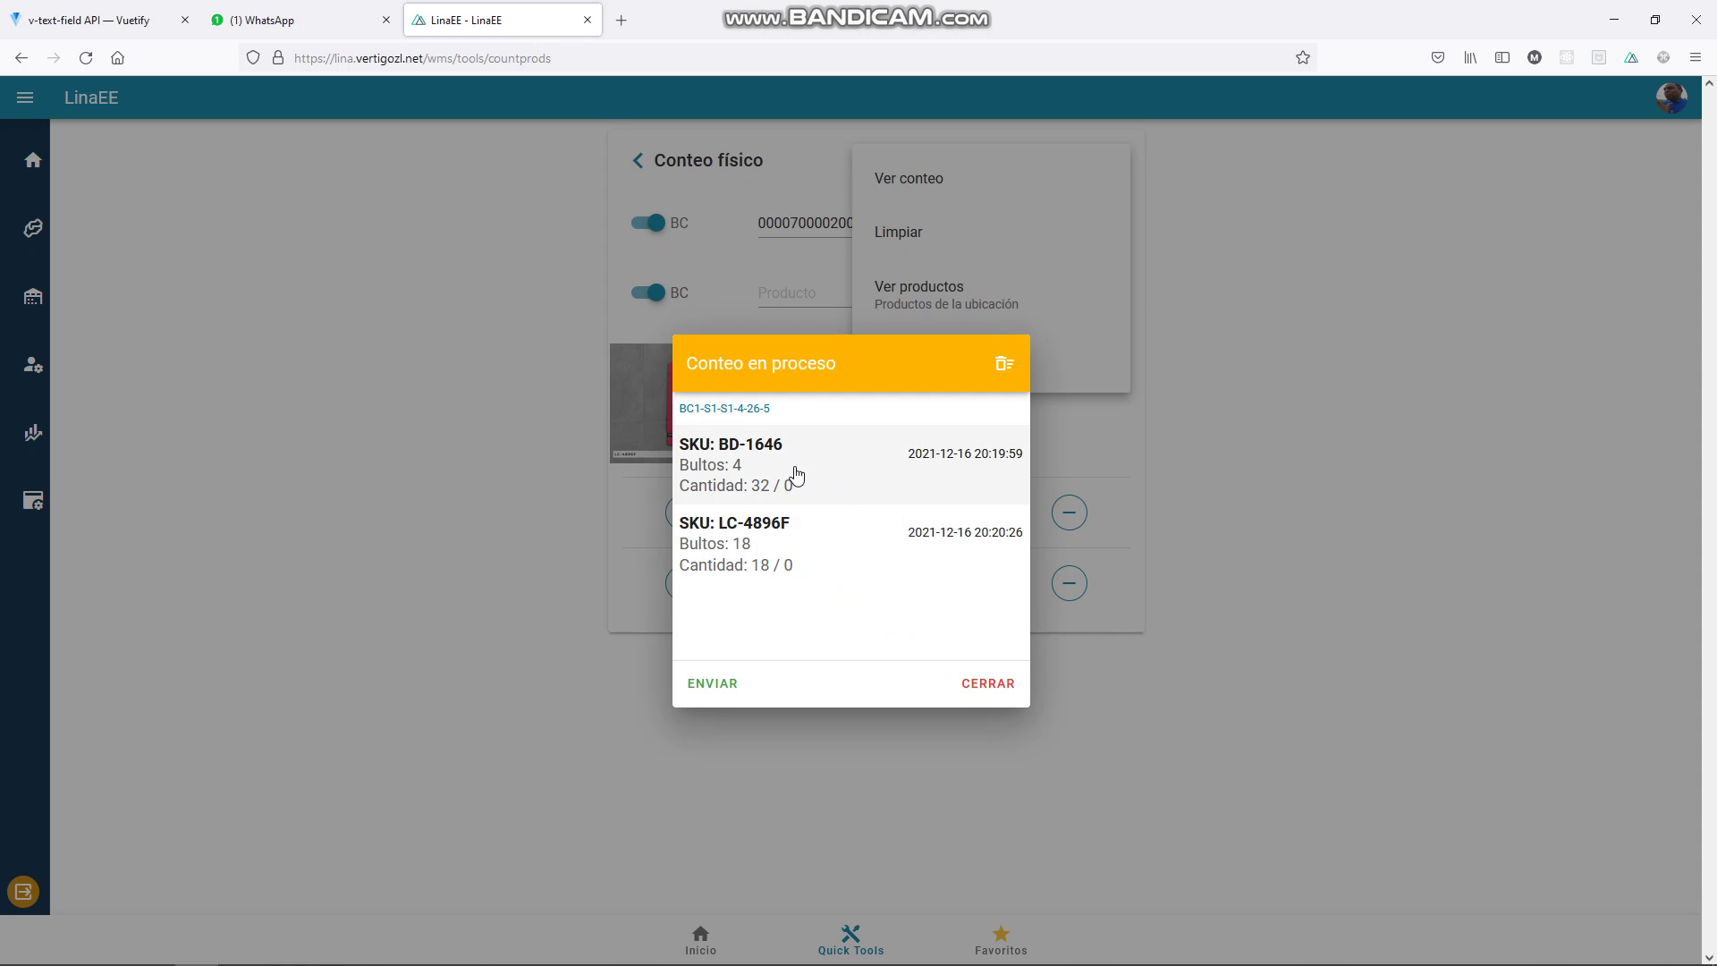
{"action": "left_click", "coordinate": [970, 691]}
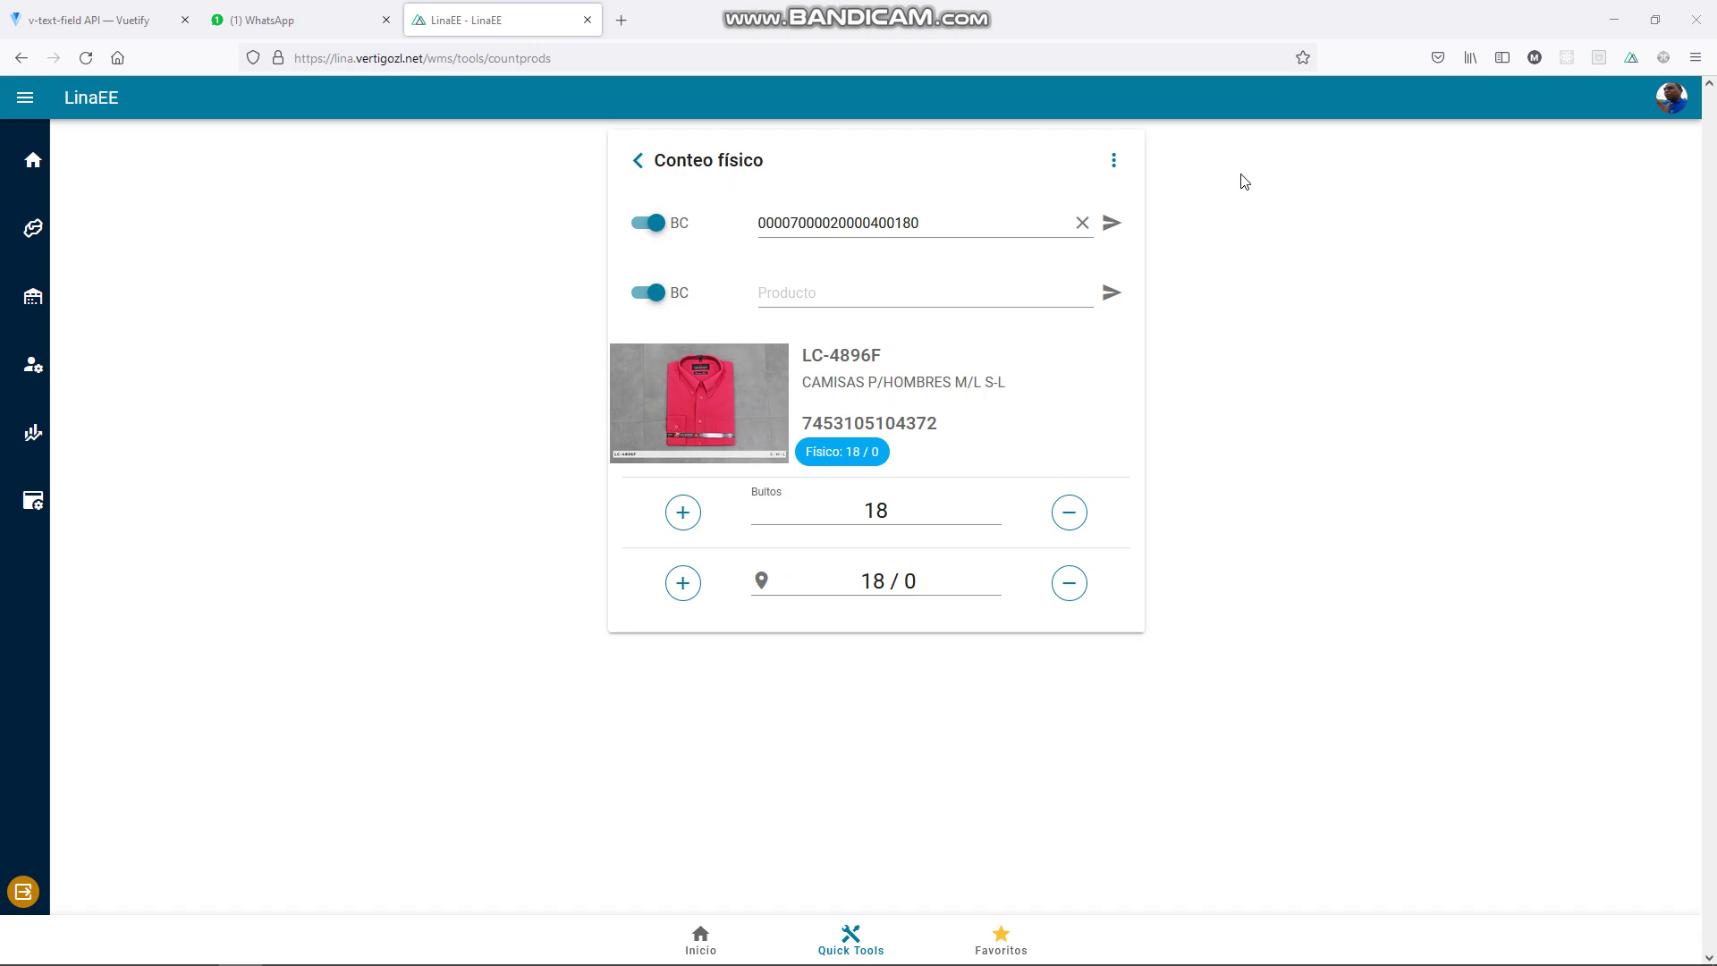
{"action": "left_click", "coordinate": [1082, 223]}
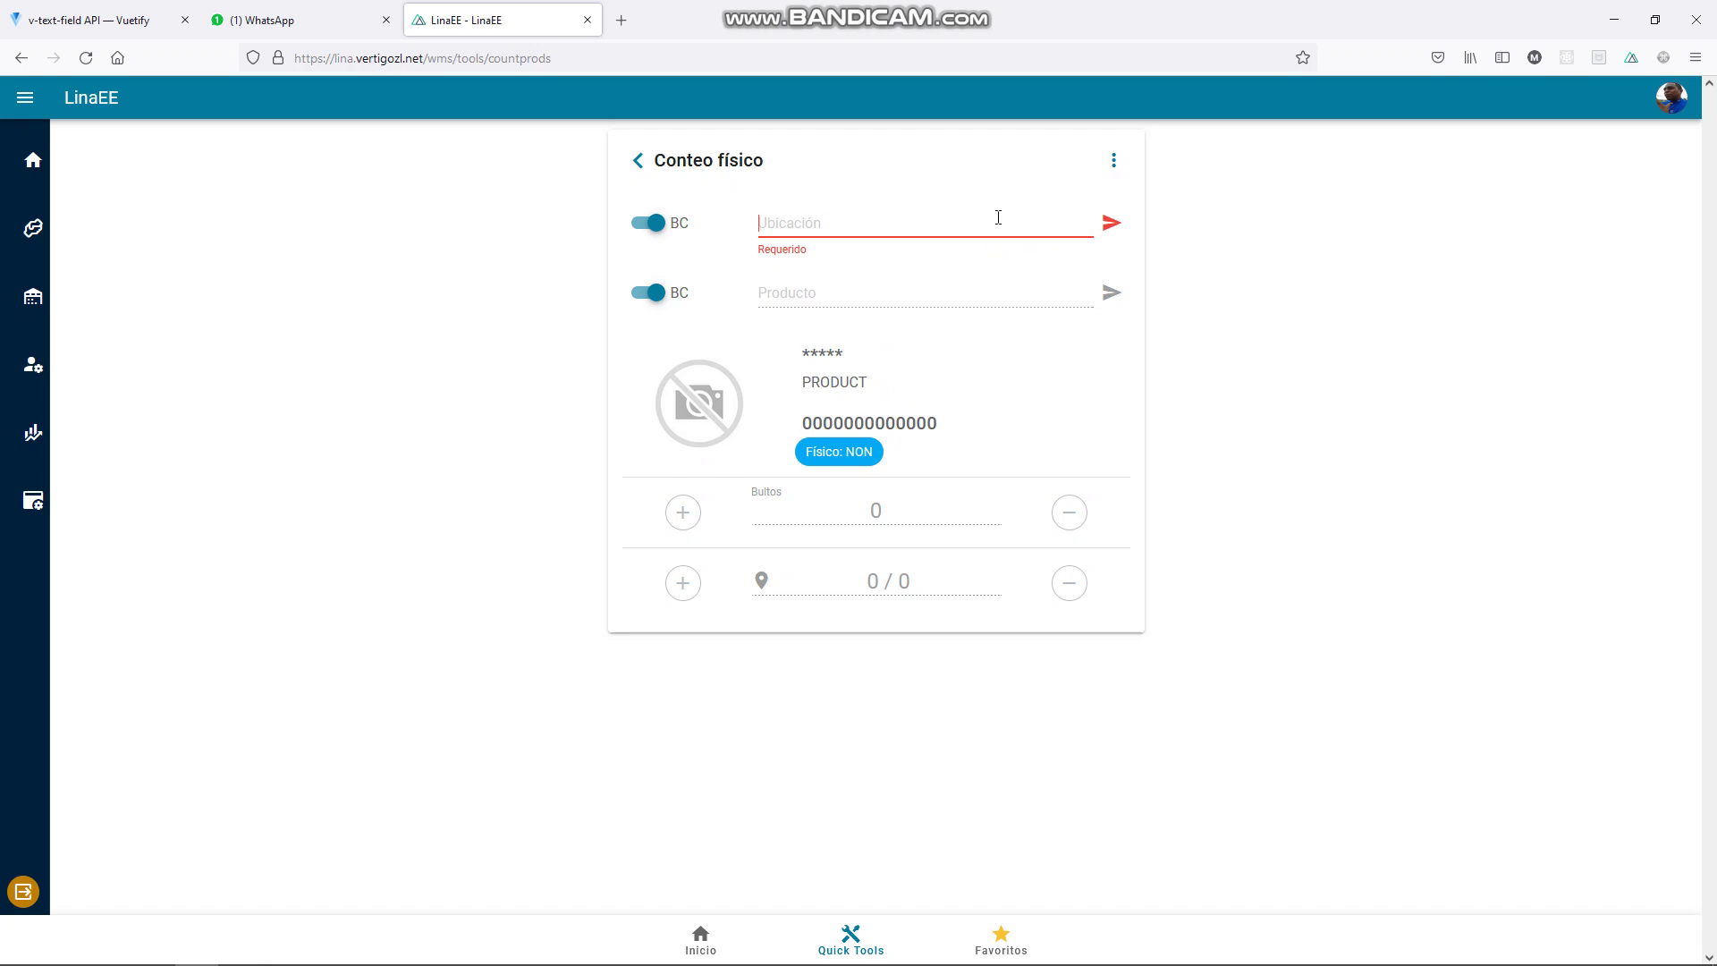
{"action": "type", "text": "00007000030000900019"}
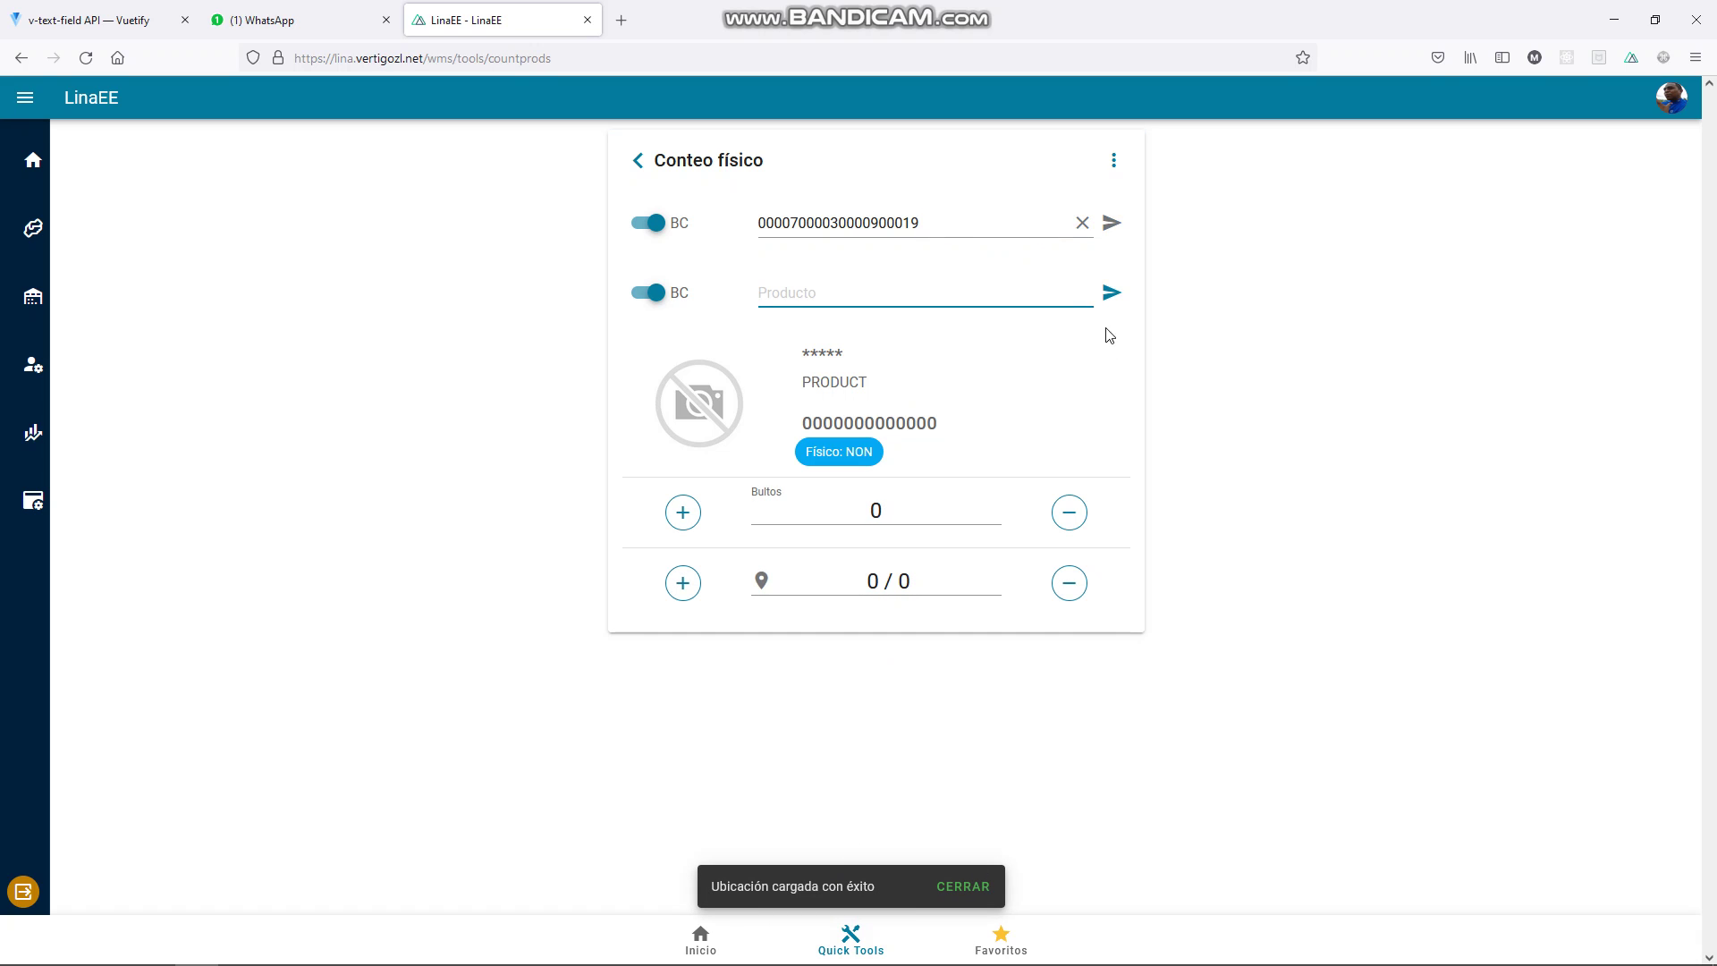
{"action": "left_click", "coordinate": [1114, 161]}
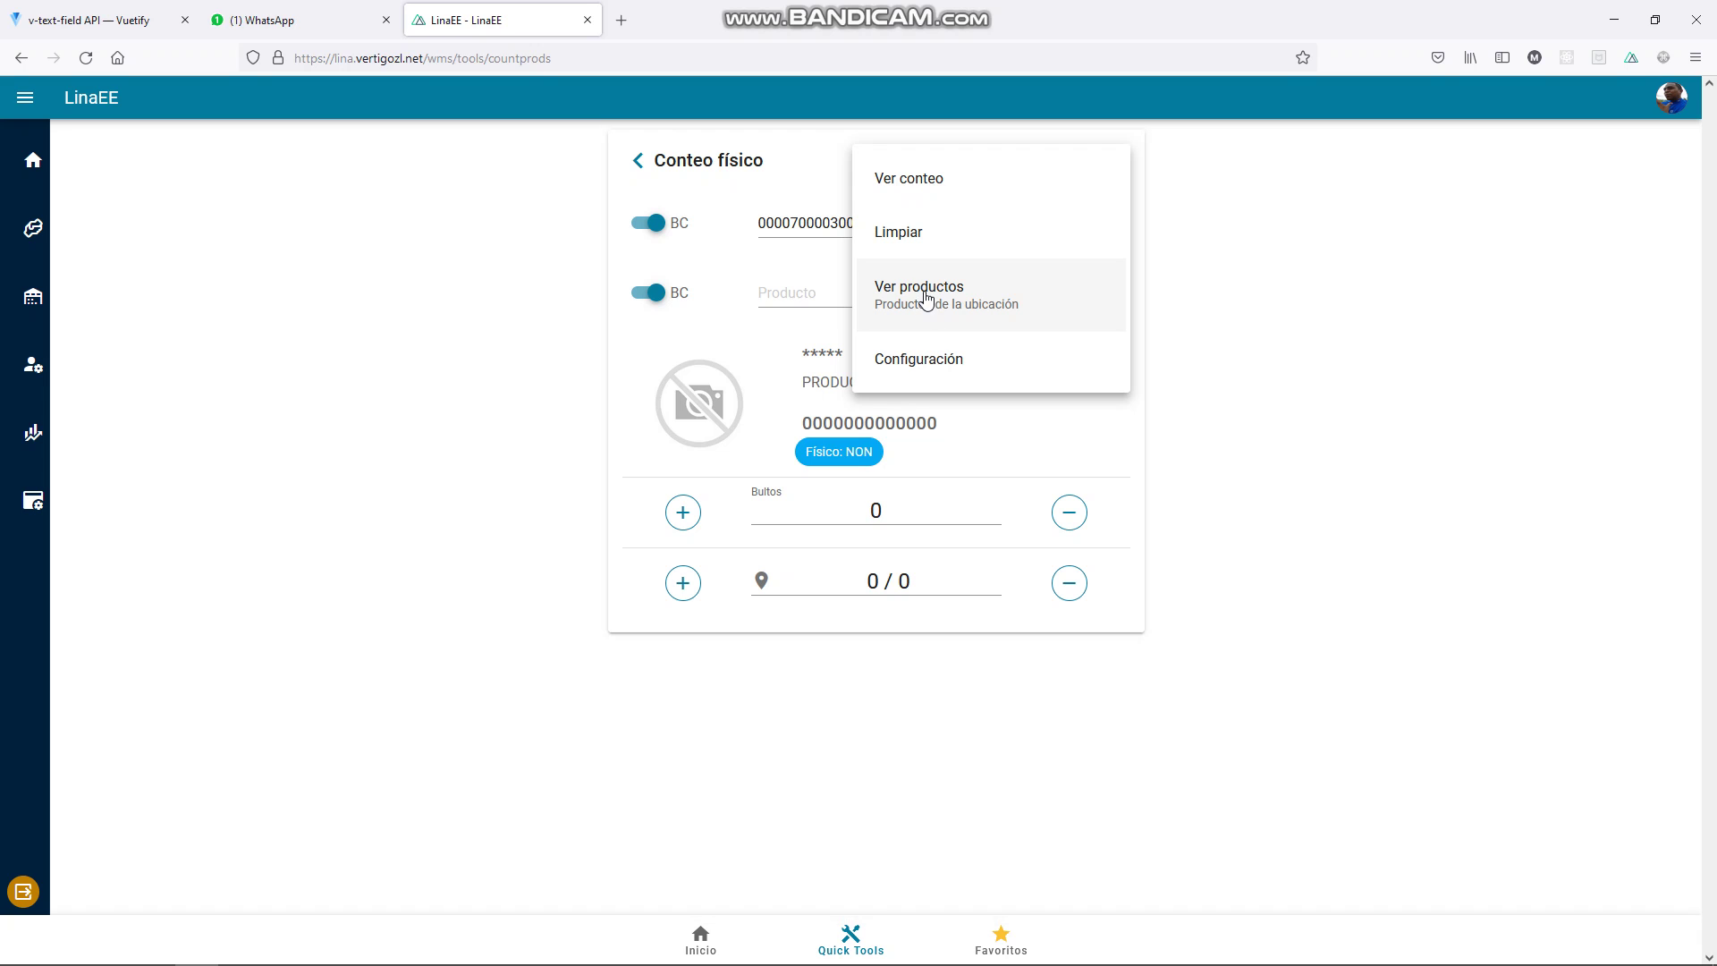
{"action": "left_click", "coordinate": [927, 300]}
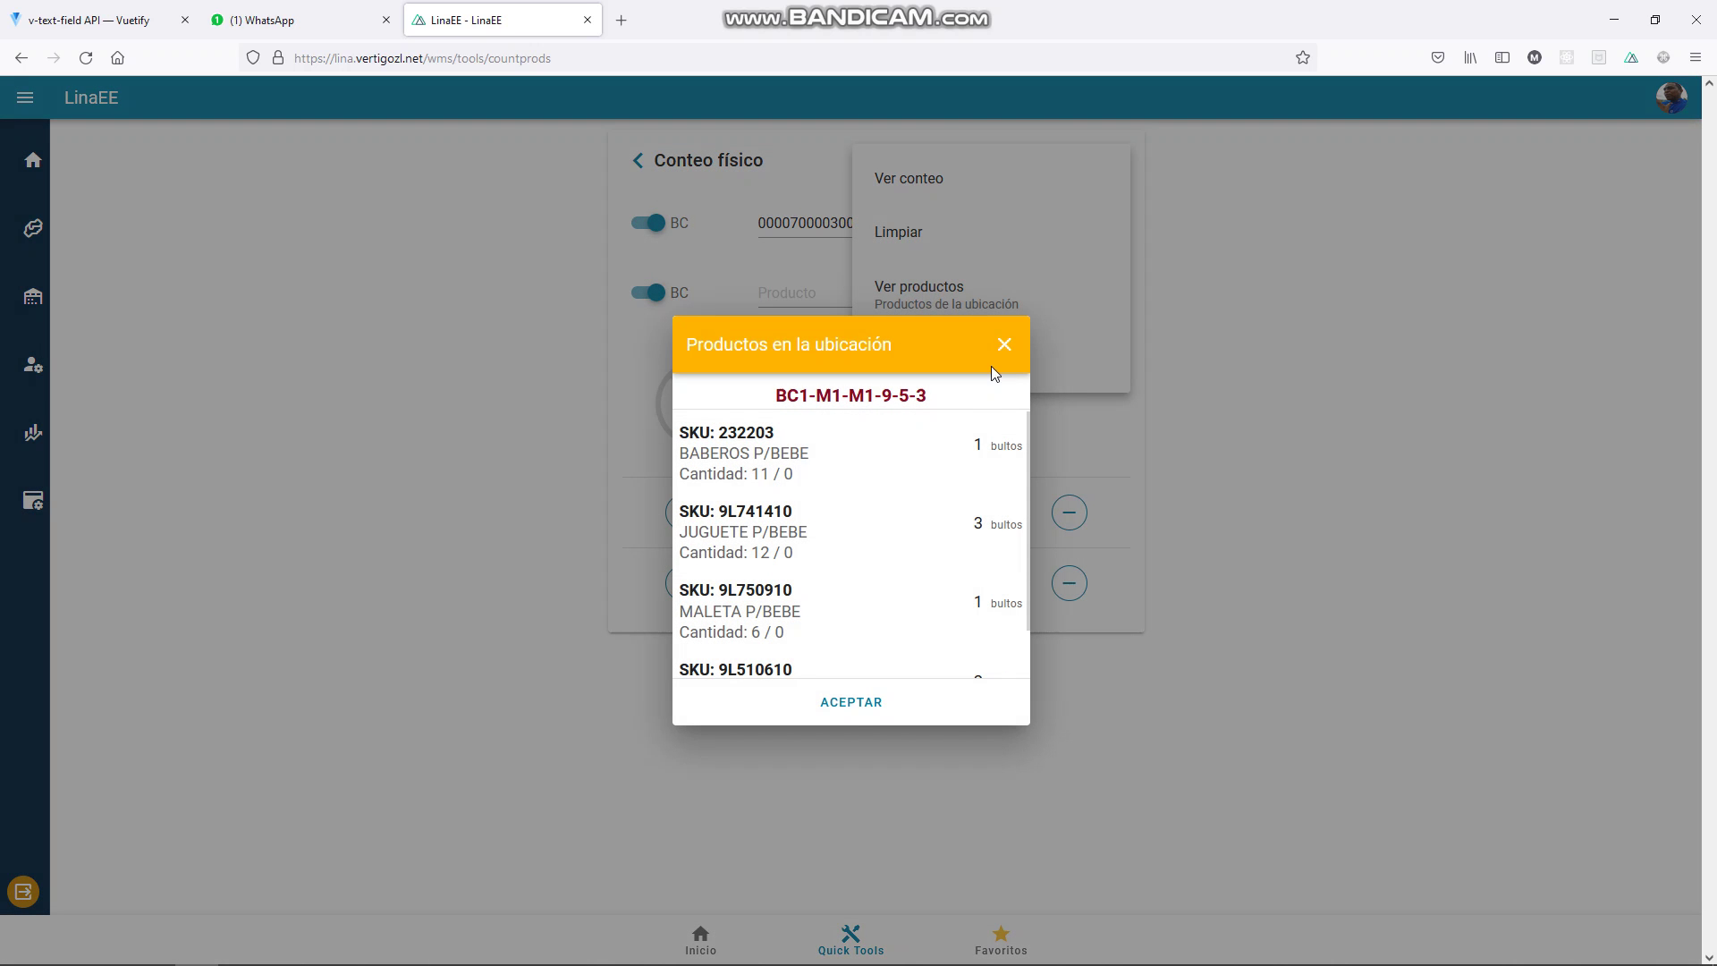
{"action": "scroll", "coordinate": [886, 528], "scroll_direction": "down", "scroll_amount": 2}
{"action": "scroll", "coordinate": [913, 491], "scroll_direction": "up", "scroll_amount": 2}
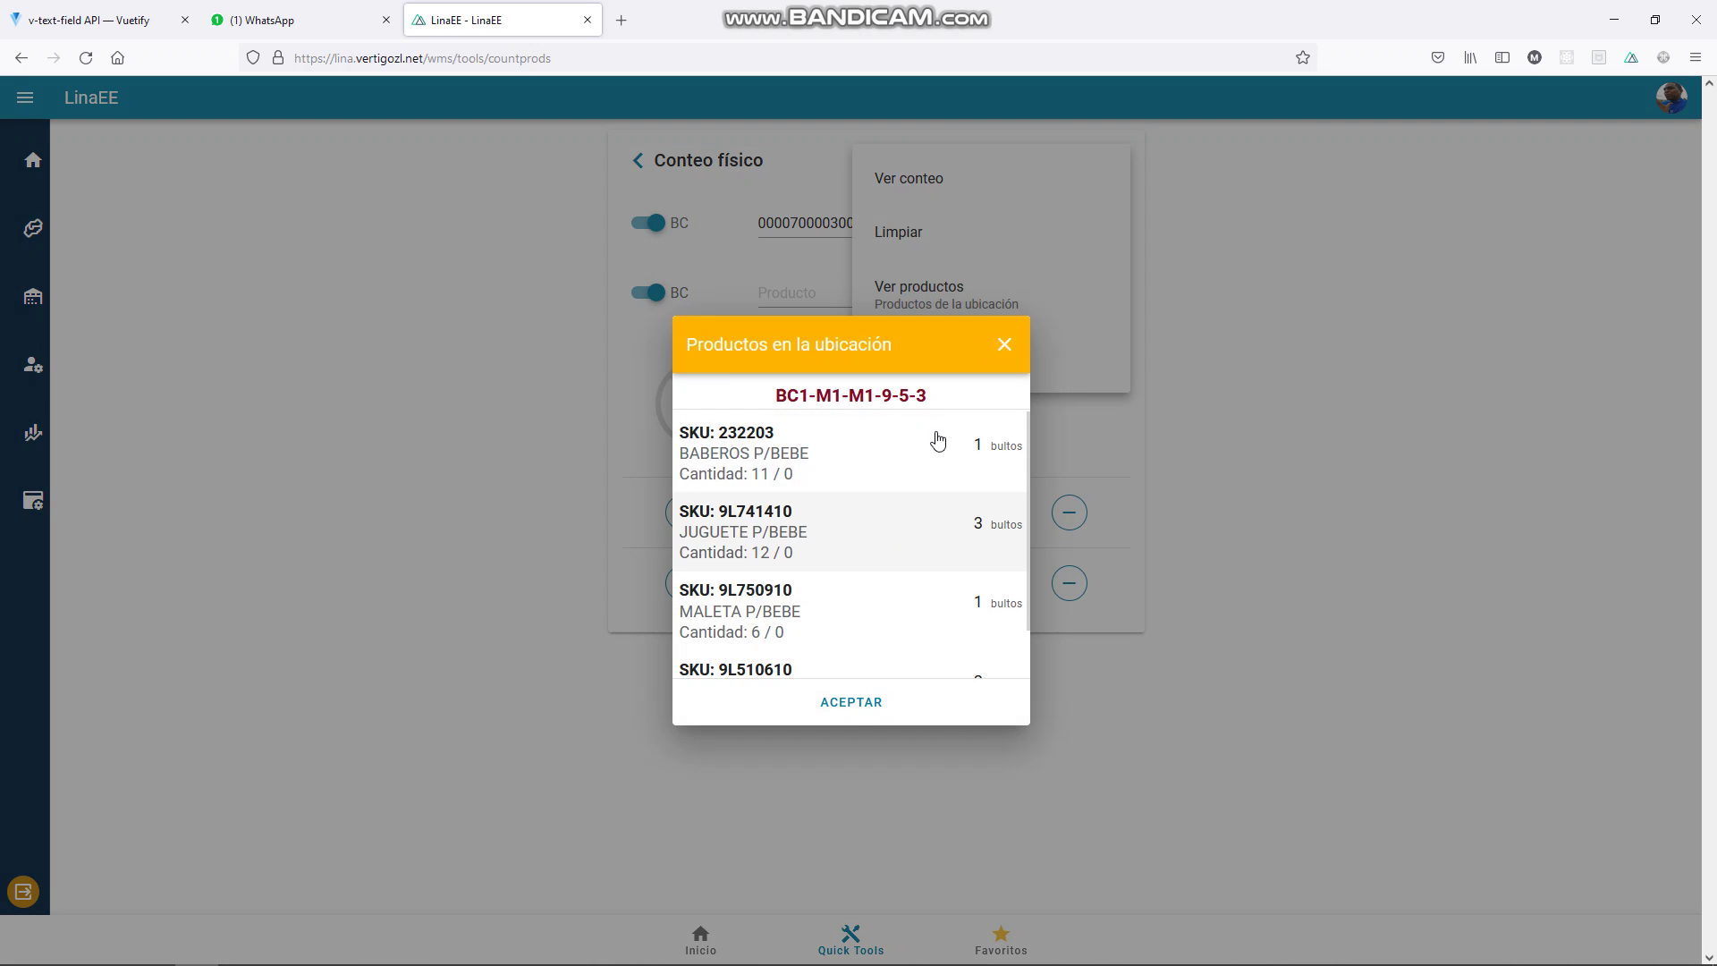
{"action": "left_click", "coordinate": [1004, 348]}
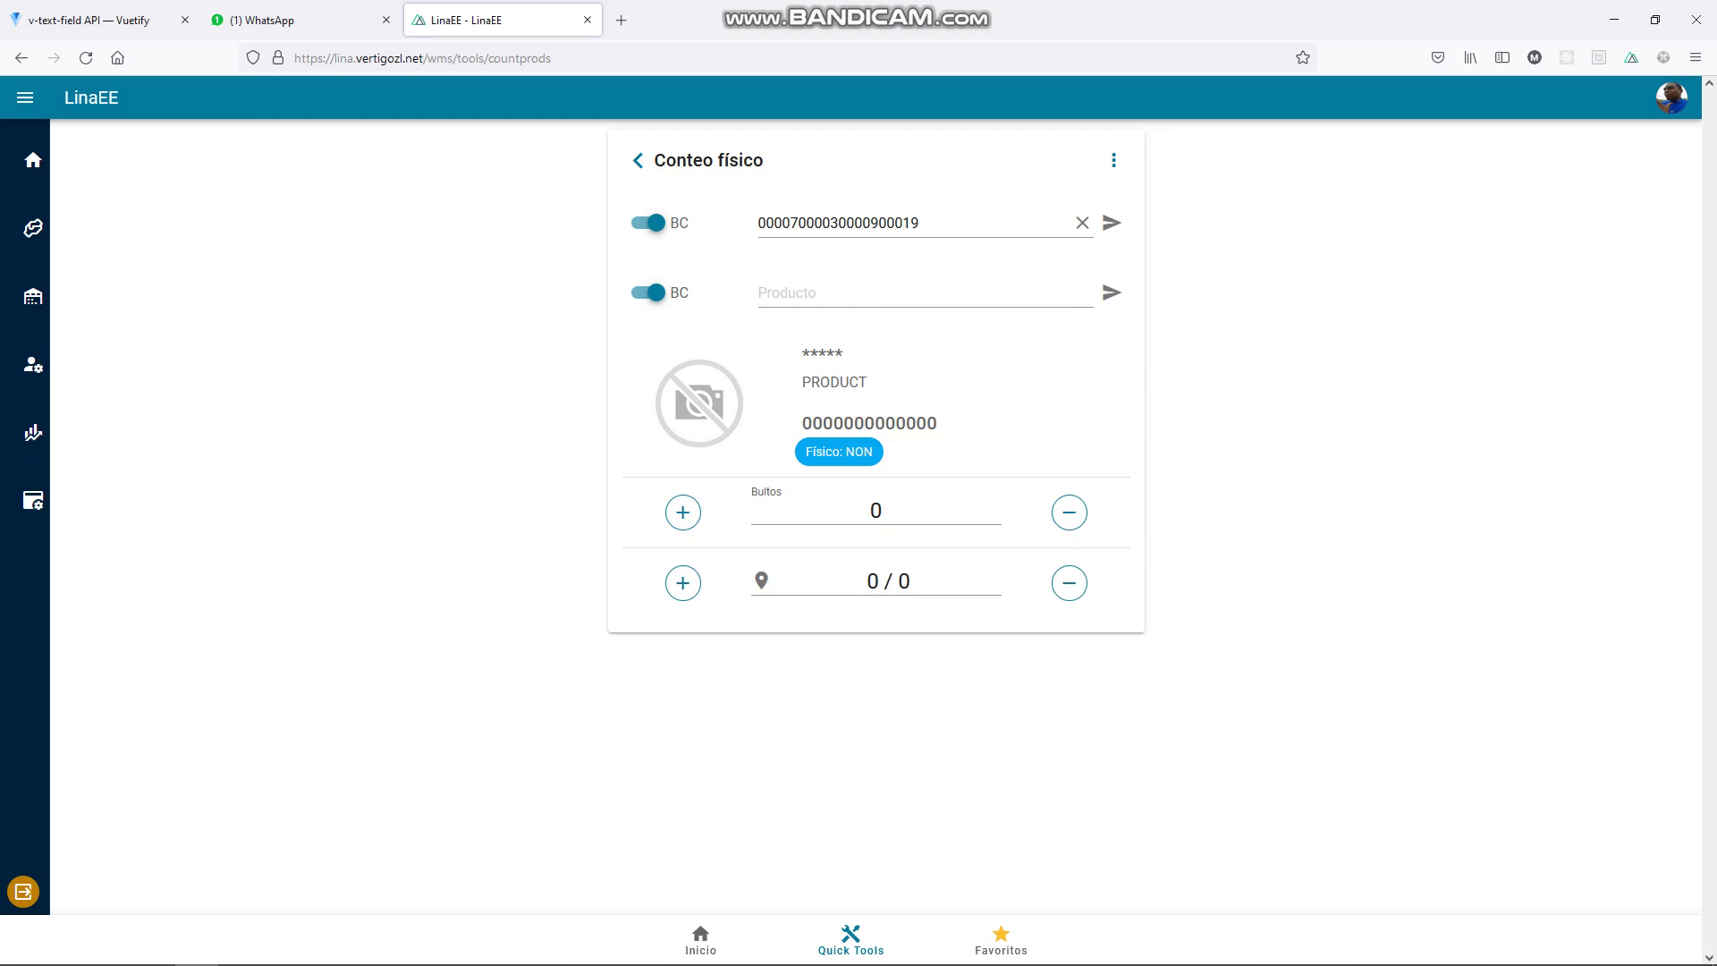
{"action": "left_click", "coordinate": [1042, 306]}
{"action": "type", "text": "194135386556"}
{"action": "key", "text": "Return"}
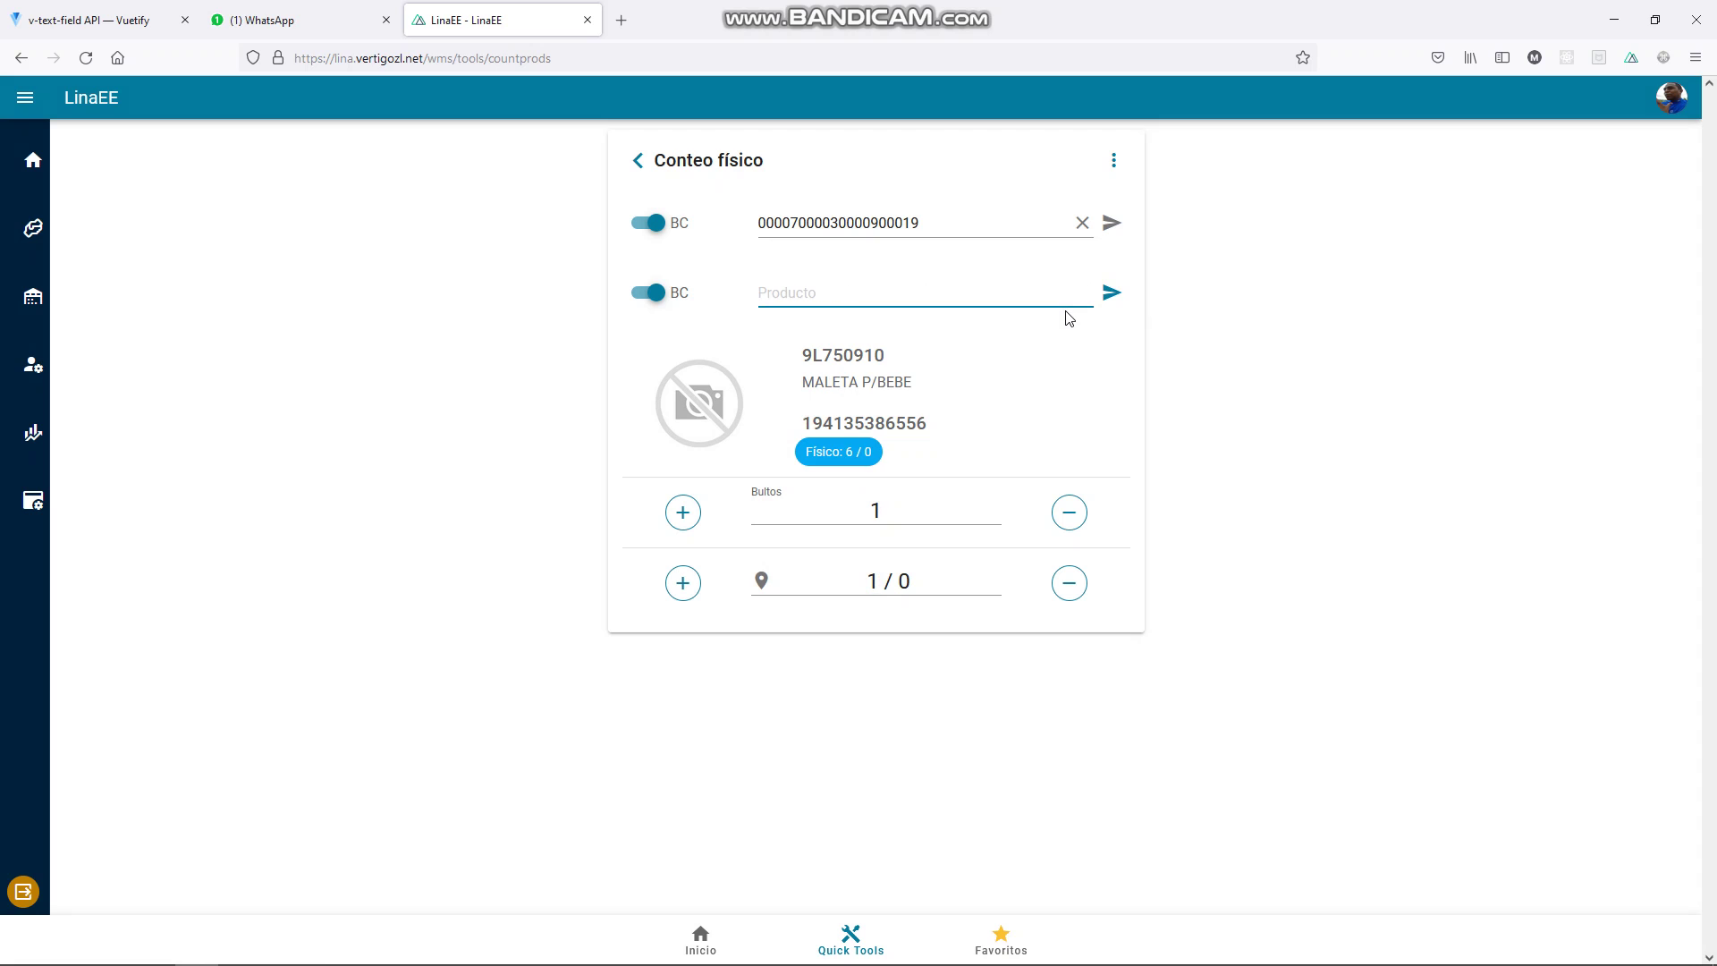
{"action": "type", "text": "194135386556"}
{"action": "key", "text": "Return"}
{"action": "type", "text": "194135386556"}
{"action": "key", "text": "Return"}
{"action": "type", "text": "194135386556"}
{"action": "key", "text": "Return"}
{"action": "type", "text": "194135386556"}
{"action": "key", "text": "Return"}
{"action": "type", "text": "194135386556"}
{"action": "key", "text": "Return"}
Step: Review the count in progress across both locations and close it
{"action": "left_click", "coordinate": [1109, 165]}
{"action": "left_click", "coordinate": [916, 184]}
{"action": "scroll", "coordinate": [839, 486], "scroll_direction": "down", "scroll_amount": 1}
{"action": "scroll", "coordinate": [839, 491], "scroll_direction": "up", "scroll_amount": 1}
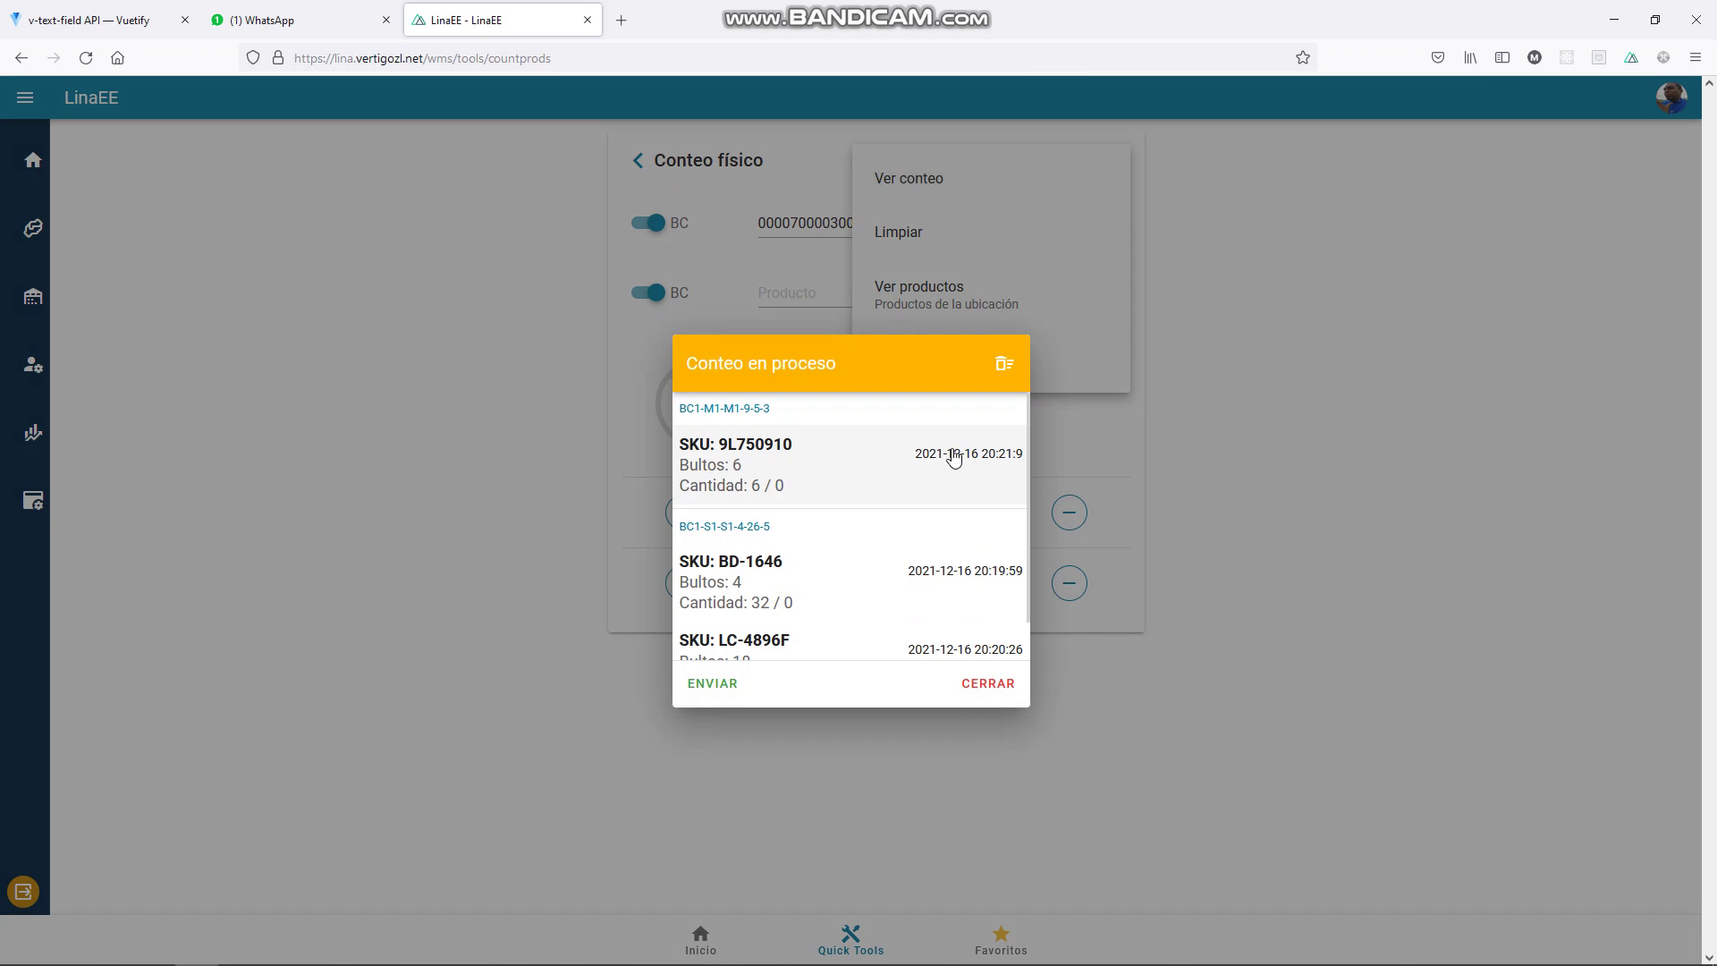
{"action": "scroll", "coordinate": [763, 544], "scroll_direction": "down", "scroll_amount": 1}
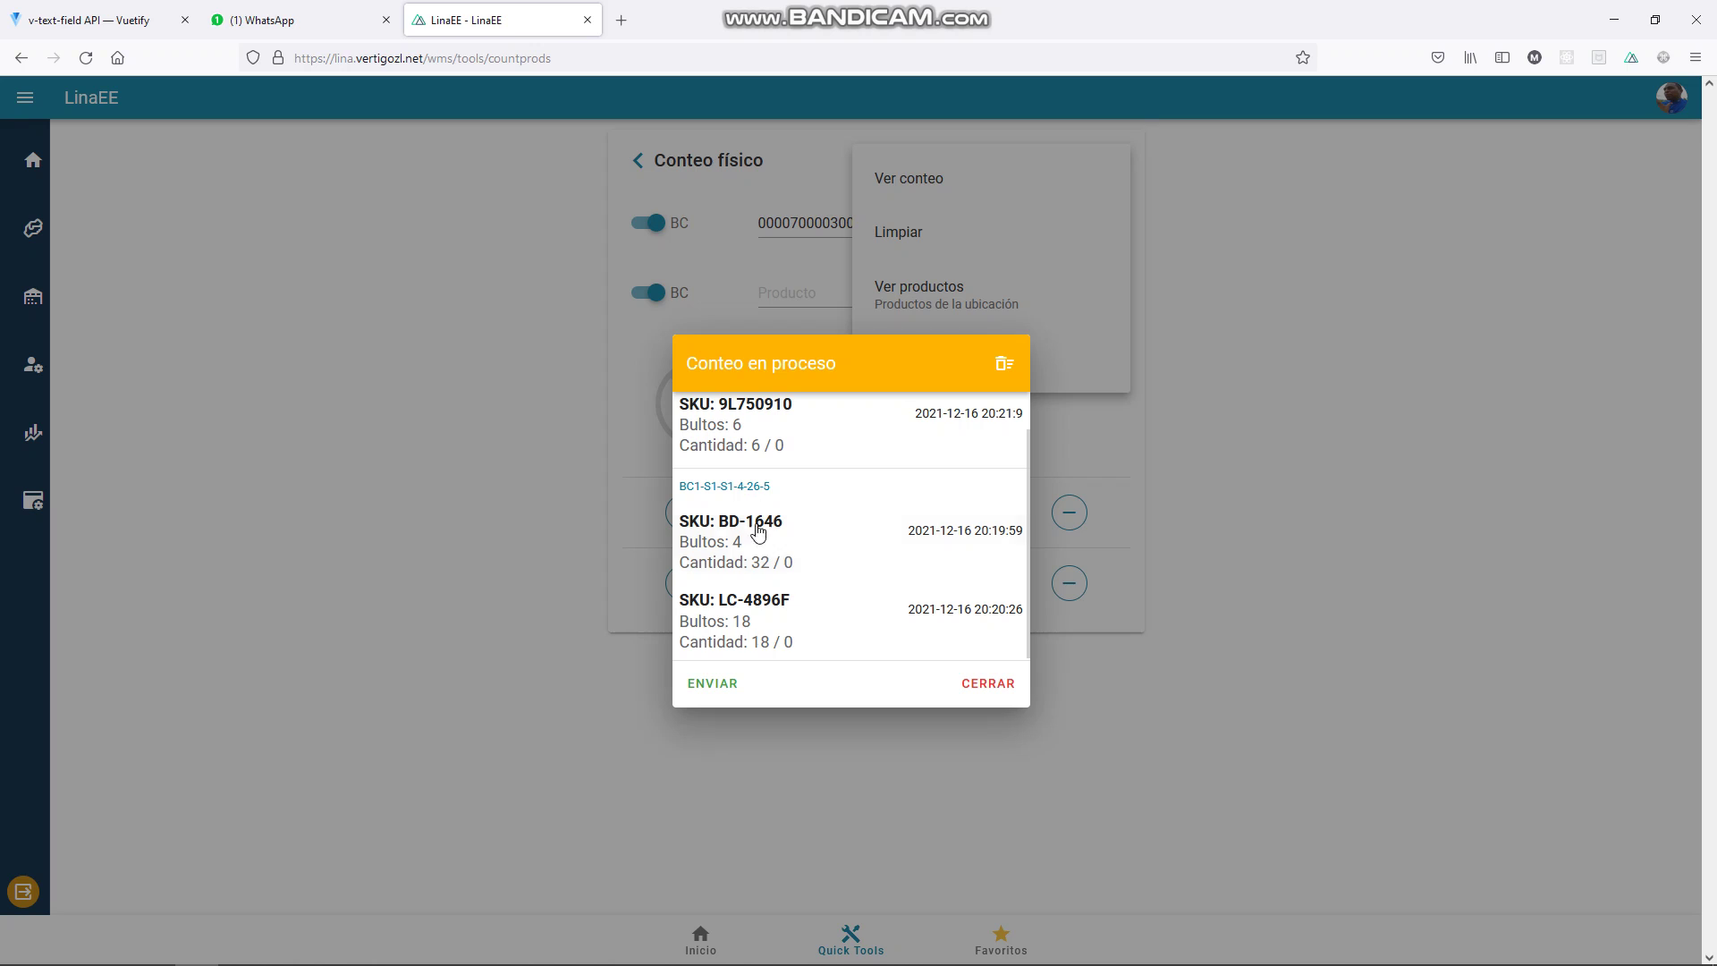
{"action": "scroll", "coordinate": [766, 478], "scroll_direction": "up", "scroll_amount": 1}
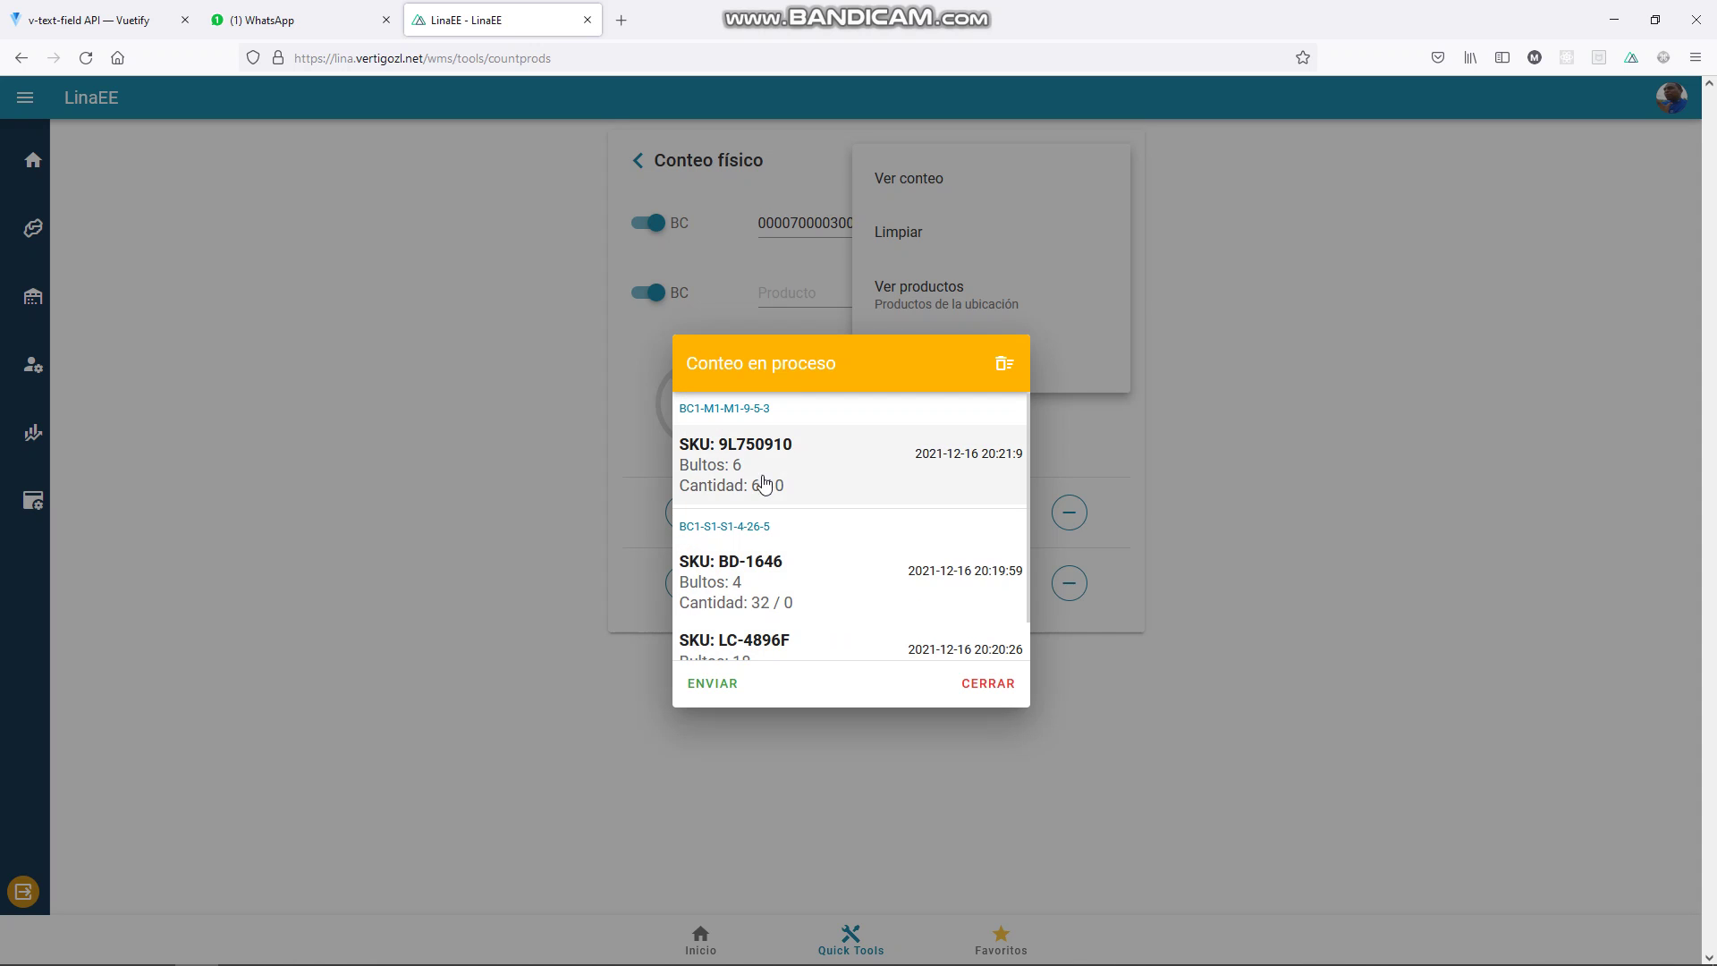
{"action": "left_click", "coordinate": [995, 683]}
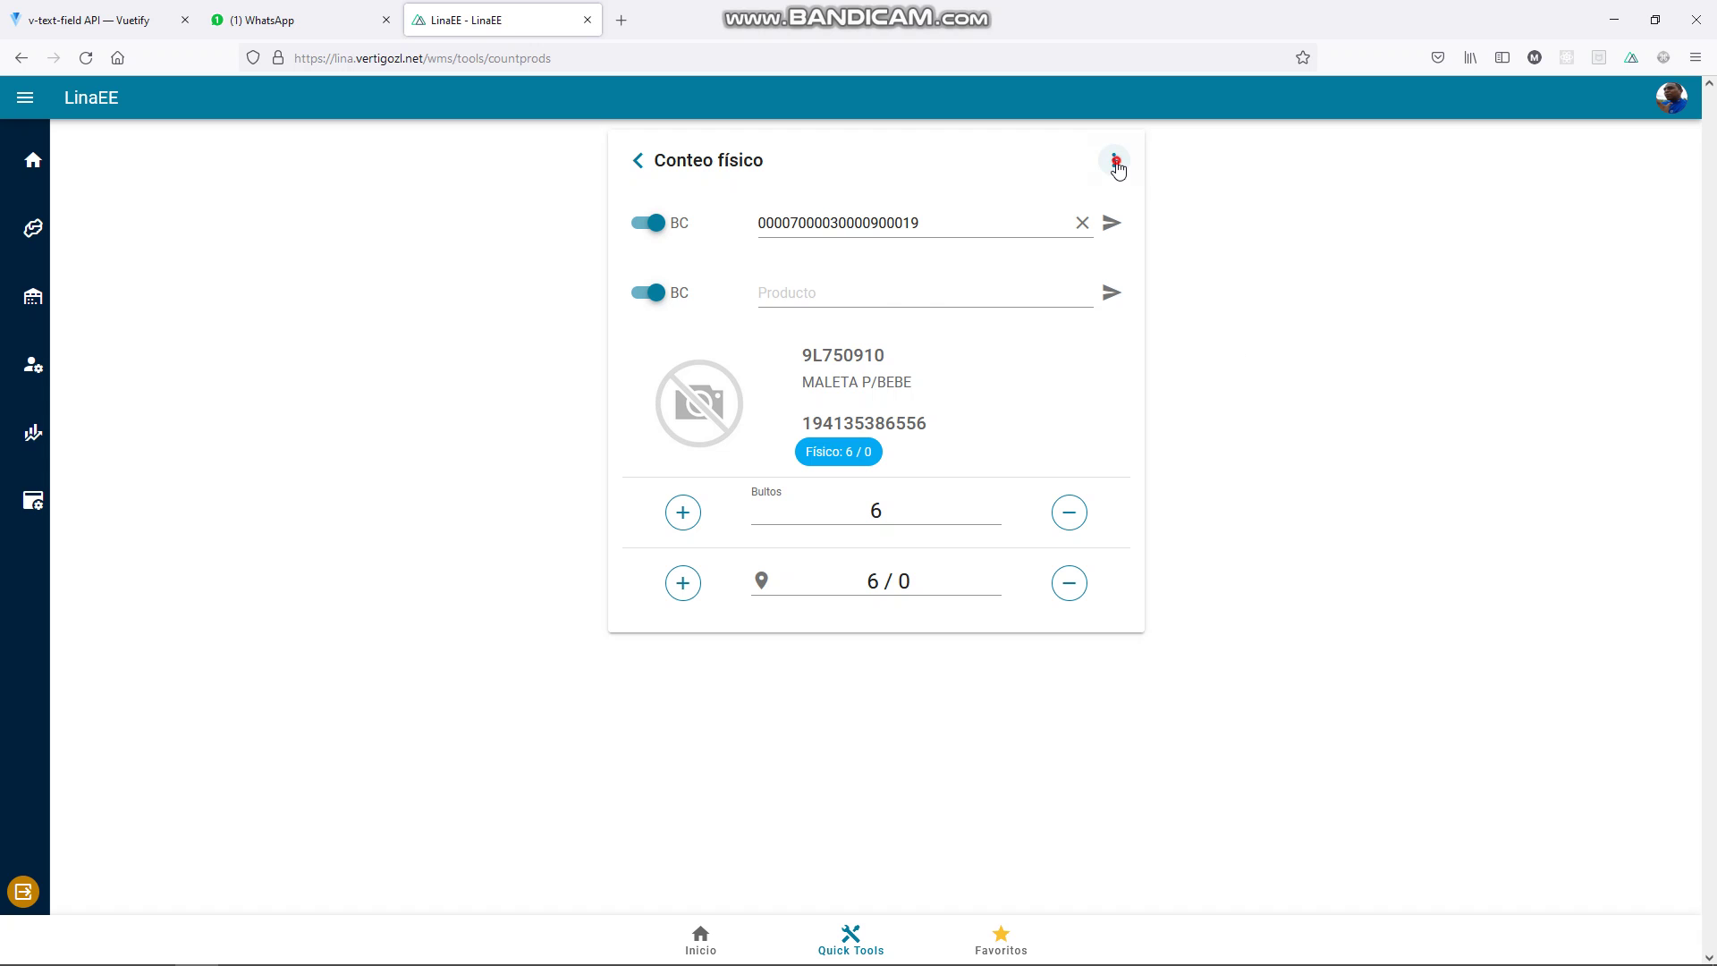
Step: Check the option to clear the count list in the count in progress, cancel the clearing and close the count
{"action": "left_click", "coordinate": [1117, 167]}
{"action": "left_click", "coordinate": [947, 182]}
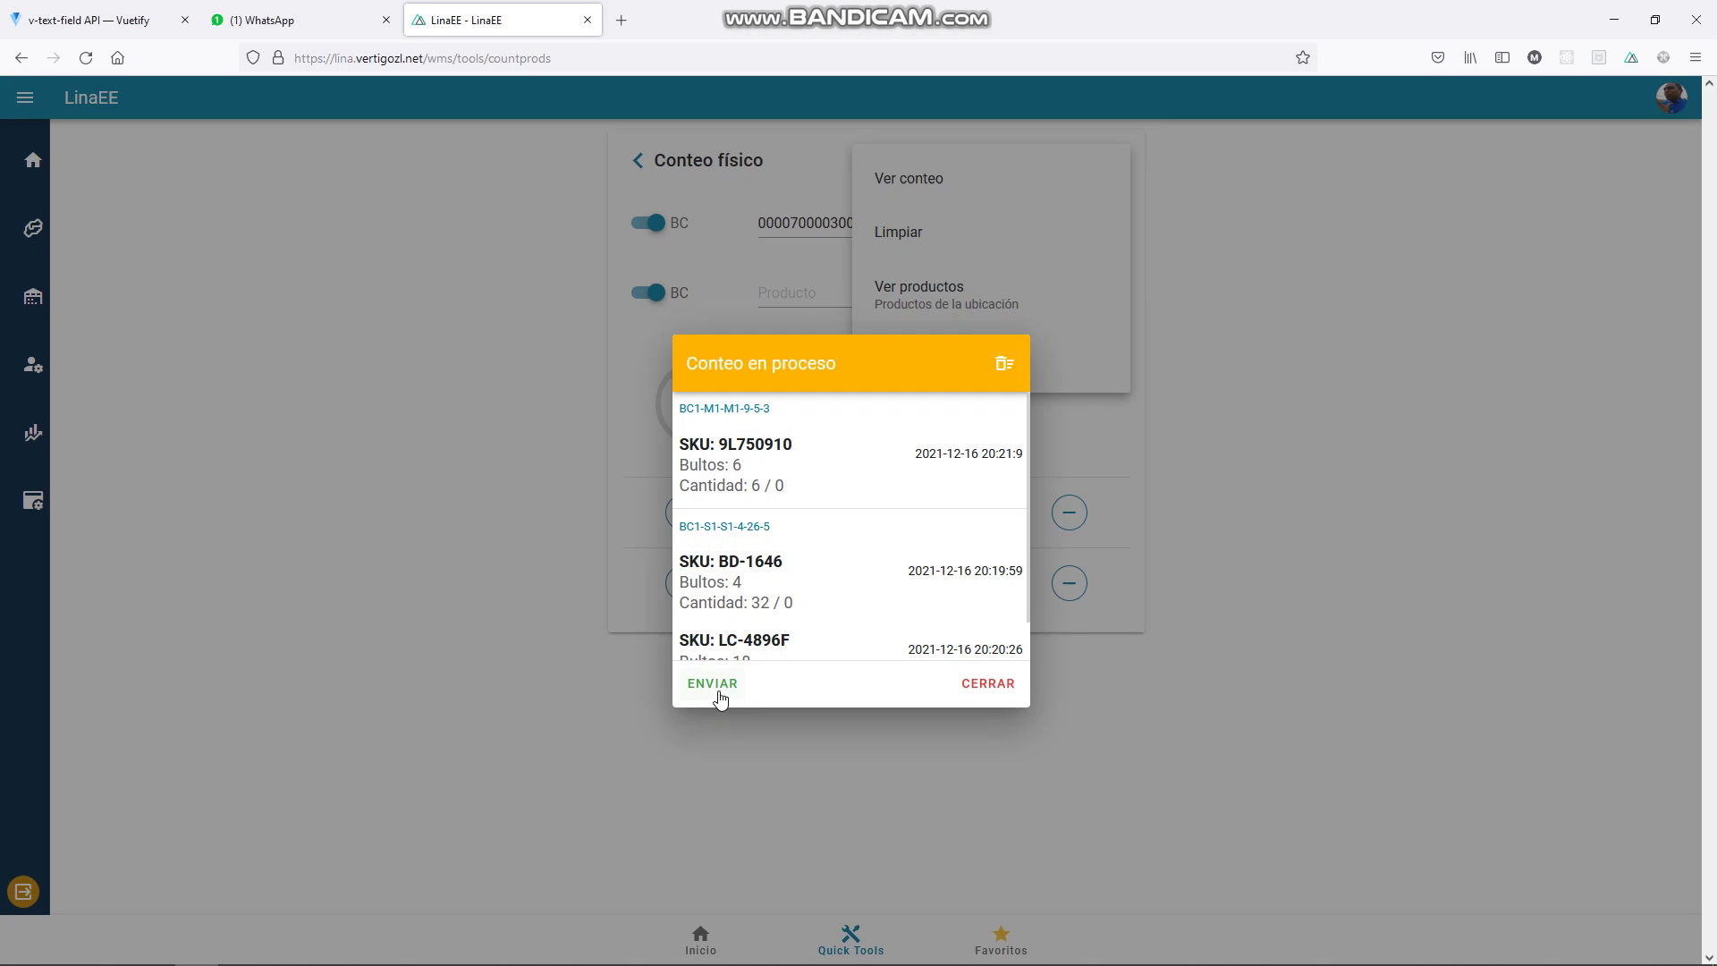
{"action": "left_click", "coordinate": [1005, 366]}
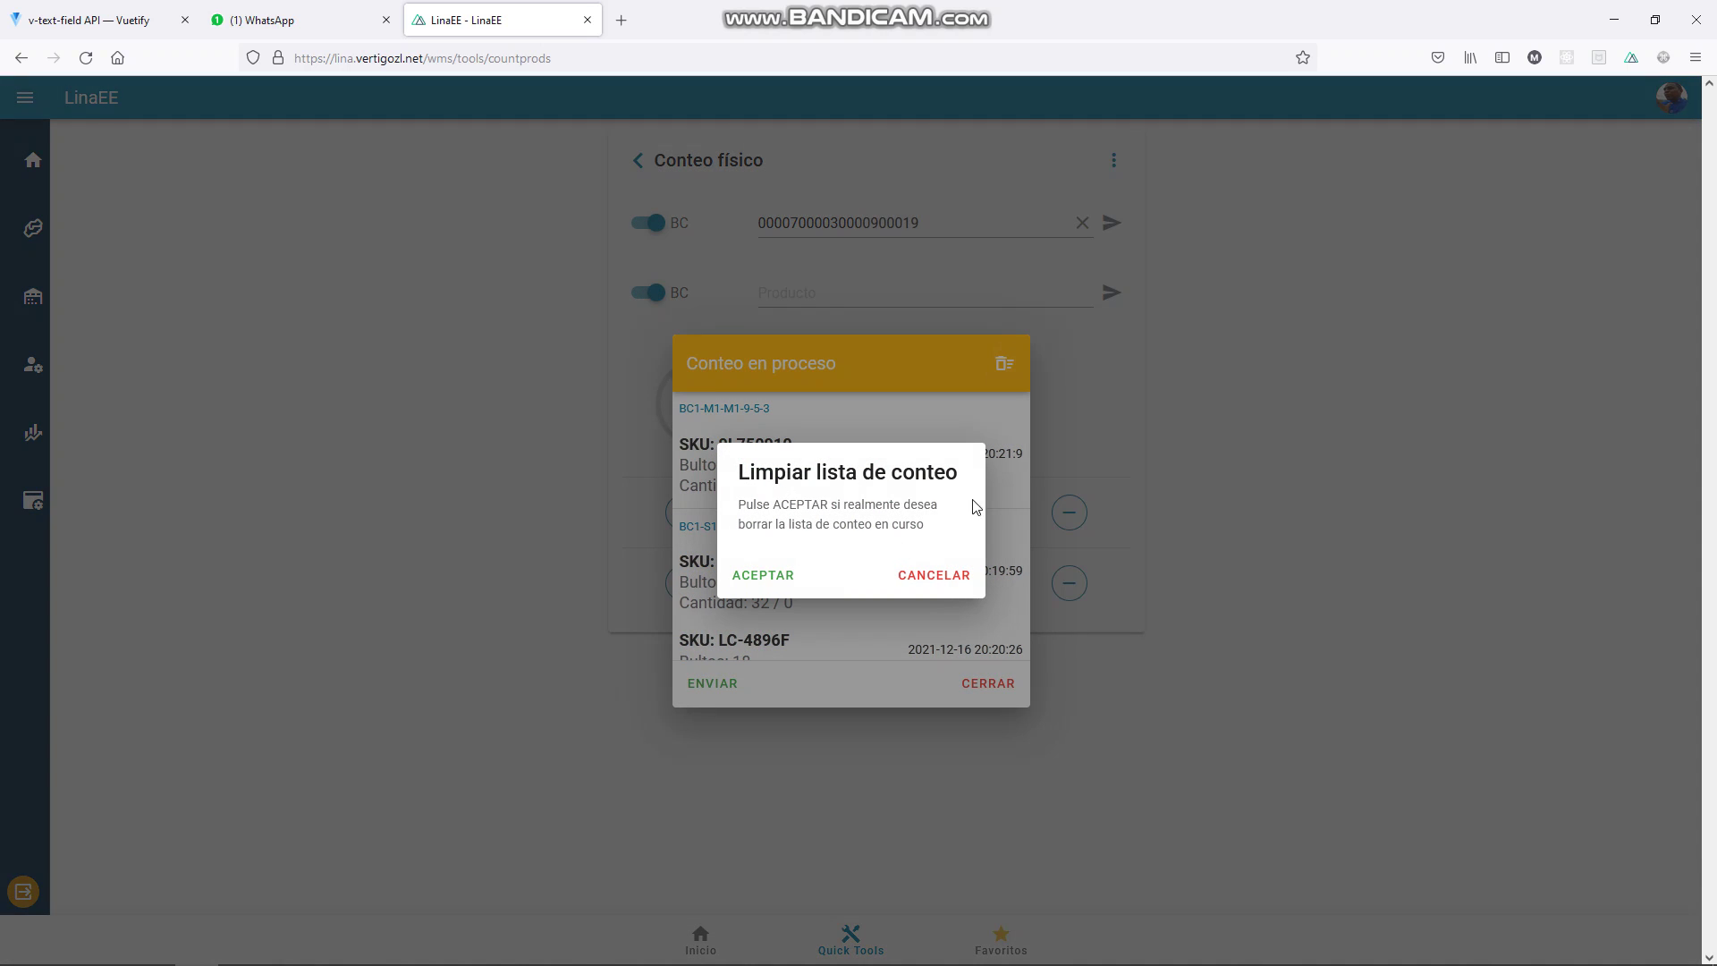
{"action": "left_click", "coordinate": [926, 584]}
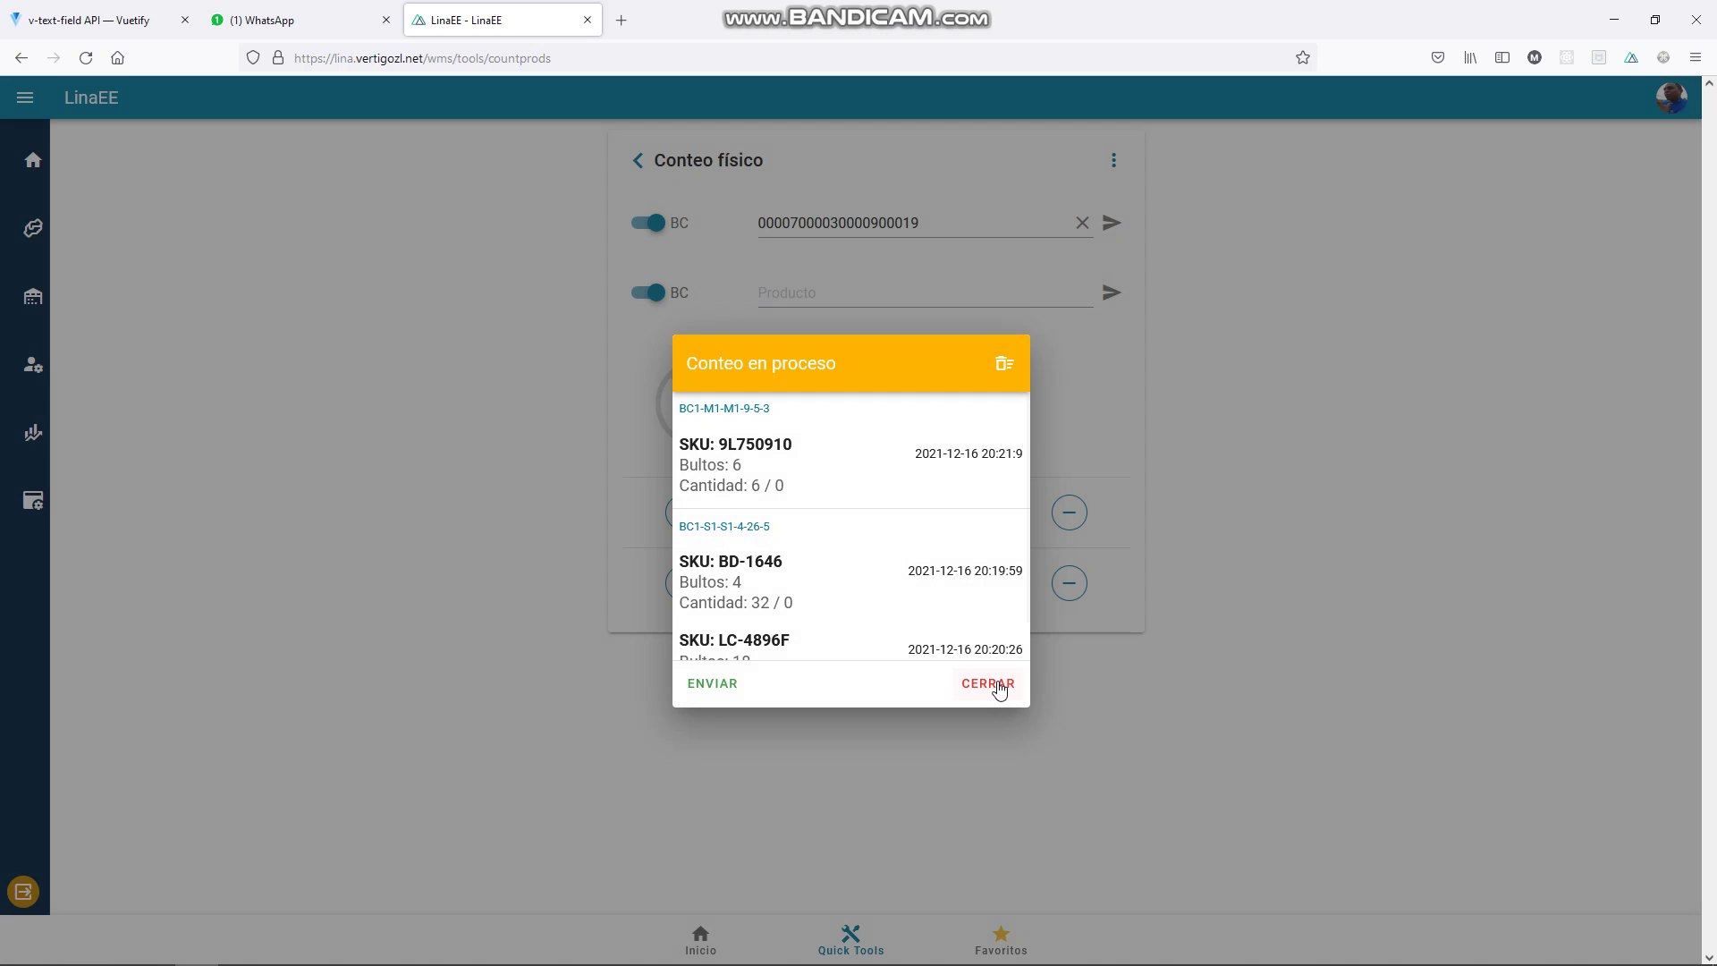
{"action": "left_click", "coordinate": [991, 684]}
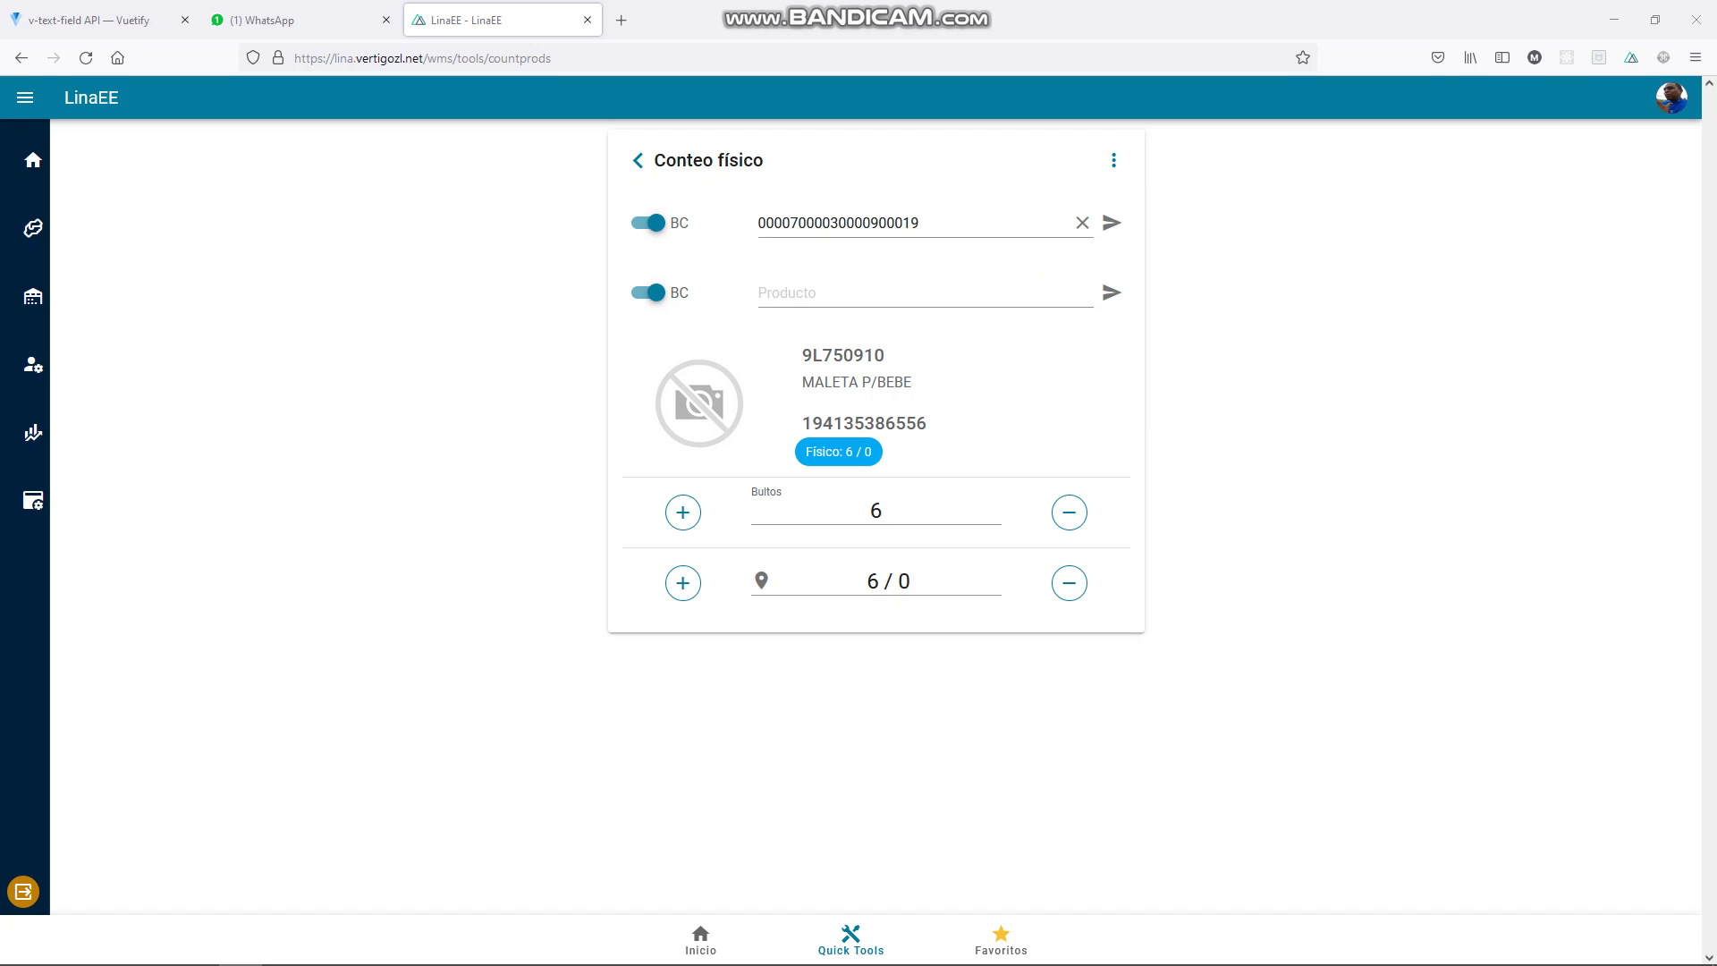
Step: Turn off barcode entry for the product and count one package of SKU 232203
{"action": "left_click", "coordinate": [644, 295]}
{"action": "left_click", "coordinate": [797, 283]}
{"action": "type", "text": "232203"}
{"action": "key", "text": "Return"}
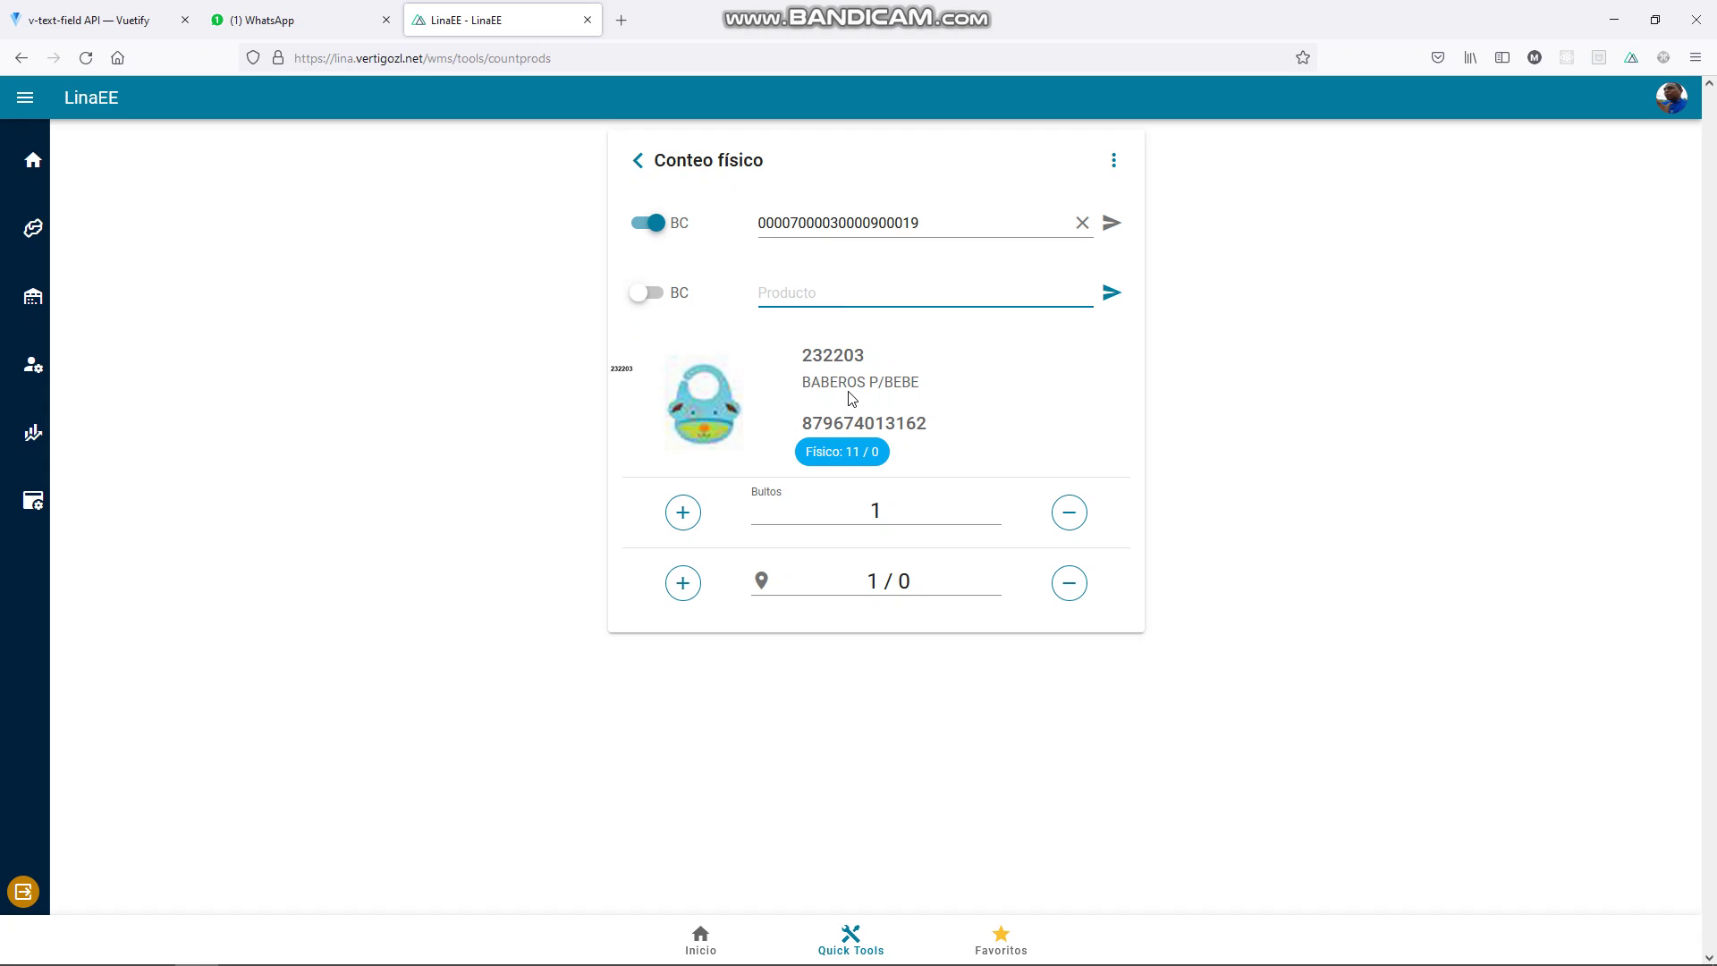
Step: Review the count configuration options for fixed location and package counting, and close them unchanged
{"action": "left_click", "coordinate": [1113, 161]}
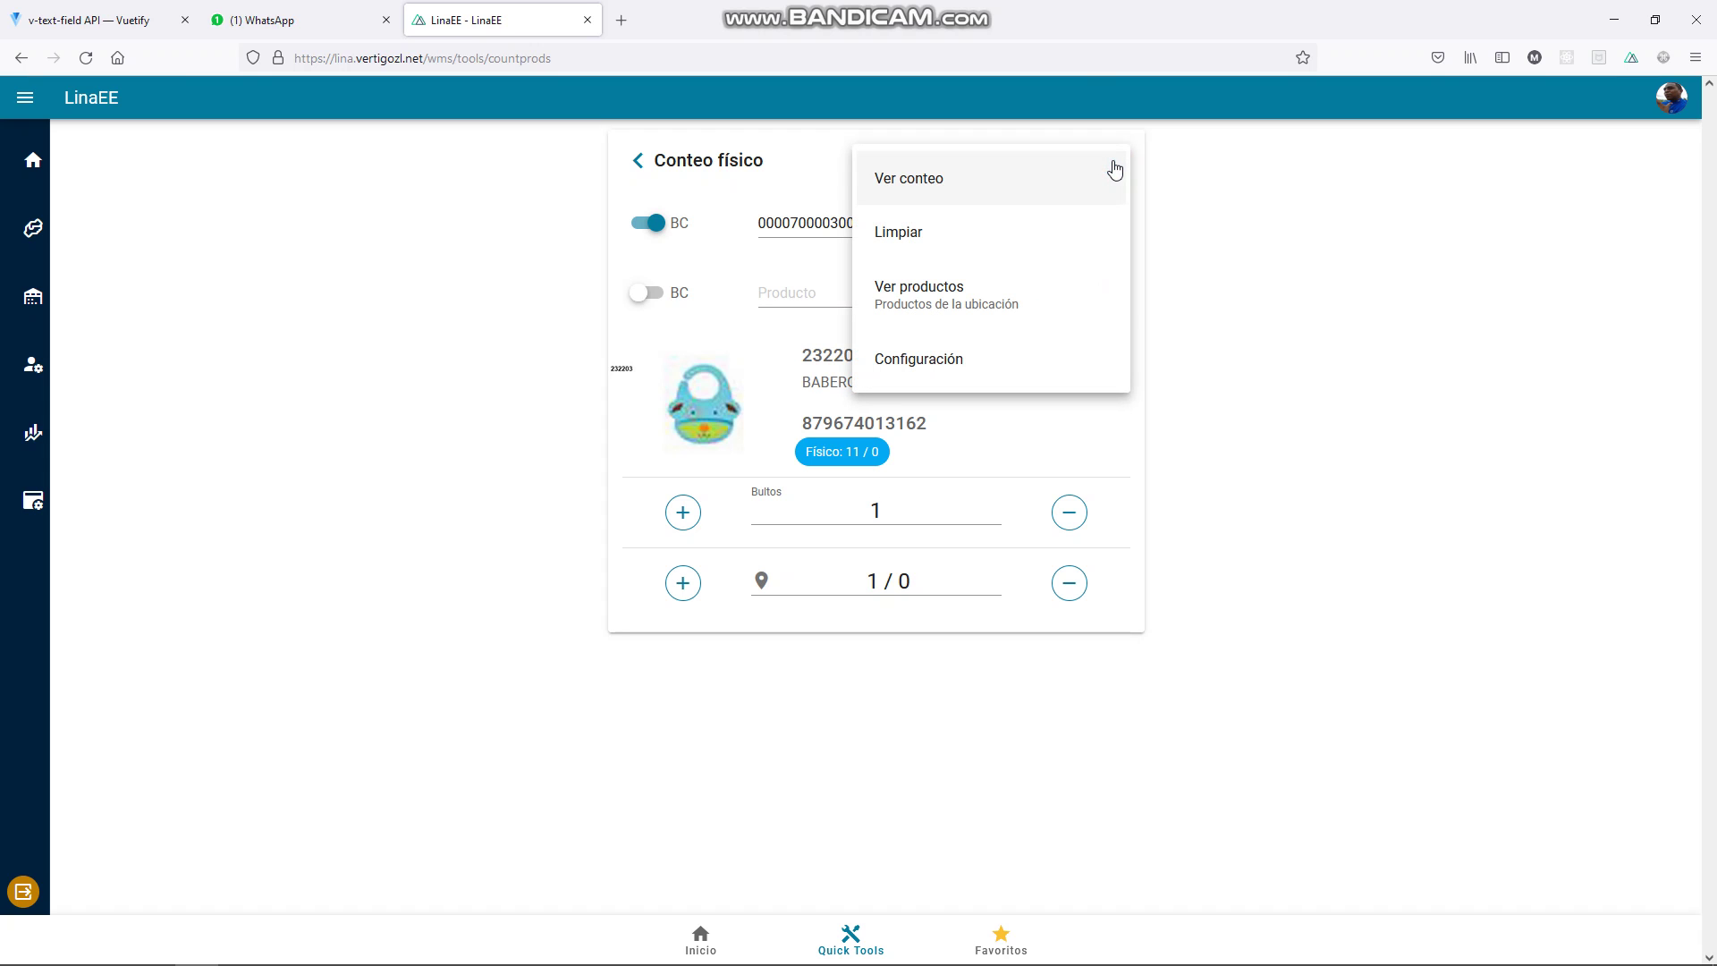
{"action": "left_click", "coordinate": [911, 370]}
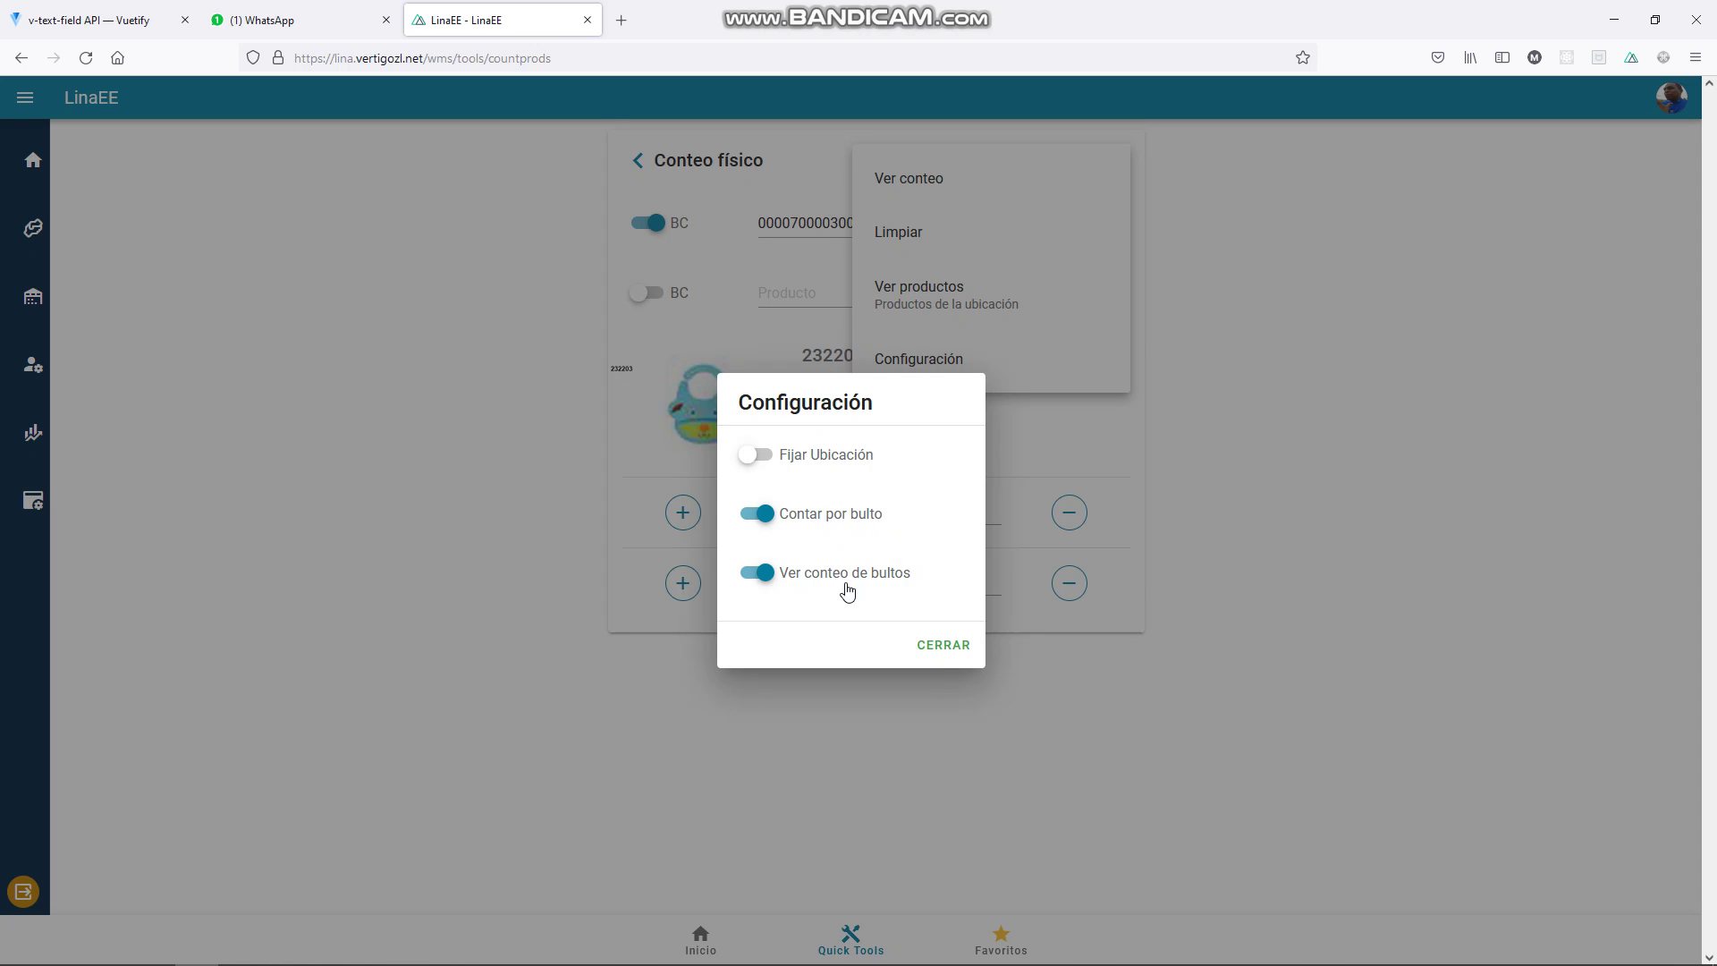
{"action": "left_click", "coordinate": [946, 647]}
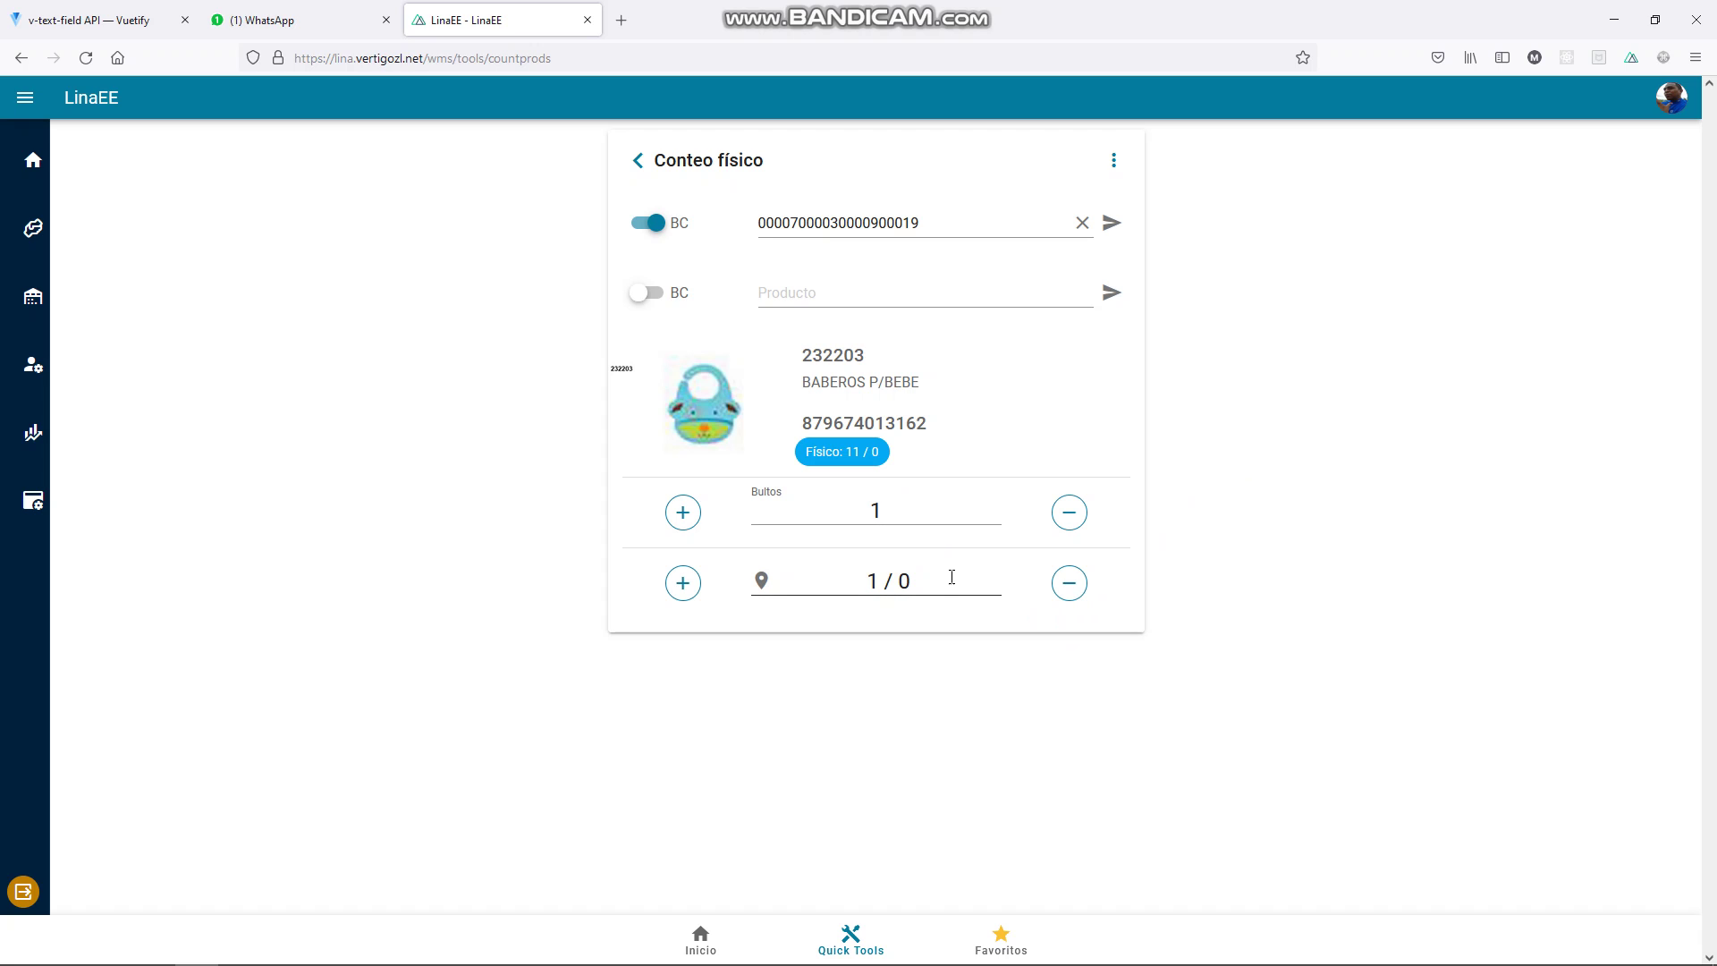
Step: Raise the second value of the location quantity for SKU 232203 to 6
{"action": "left_click", "coordinate": [933, 583]}
{"action": "left_click", "coordinate": [802, 587]}
{"action": "left_click", "coordinate": [954, 580]}
{"action": "left_click", "coordinate": [680, 584]}
{"action": "left_click", "coordinate": [678, 586]}
{"action": "left_click", "coordinate": [677, 586]}
{"action": "left_click", "coordinate": [678, 586]}
{"action": "left_click", "coordinate": [678, 586]}
{"action": "left_click", "coordinate": [677, 585]}
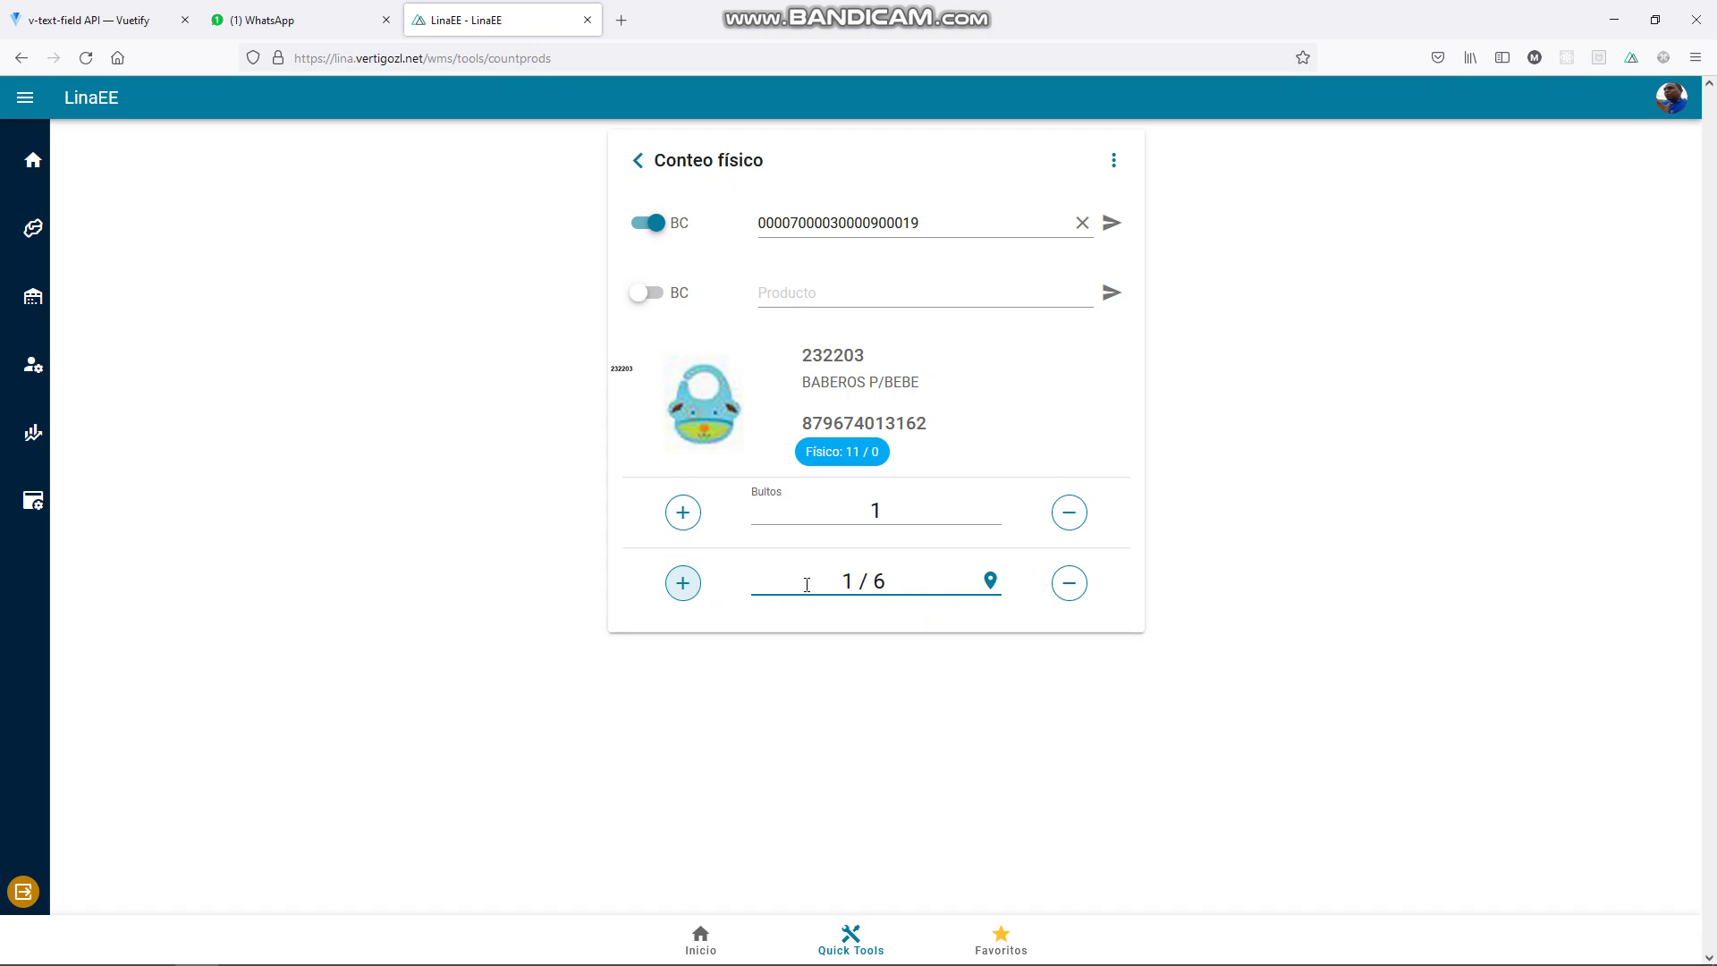
Step: Raise the first value of the location quantity by four and lower it by four
{"action": "left_click", "coordinate": [683, 588]}
{"action": "left_click", "coordinate": [682, 588]}
{"action": "left_click", "coordinate": [682, 588]}
{"action": "left_click", "coordinate": [683, 589]}
{"action": "left_click", "coordinate": [1072, 585]}
{"action": "left_click", "coordinate": [1071, 585]}
{"action": "left_click", "coordinate": [1071, 585]}
{"action": "left_click", "coordinate": [1071, 585]}
{"action": "left_click", "coordinate": [824, 580]}
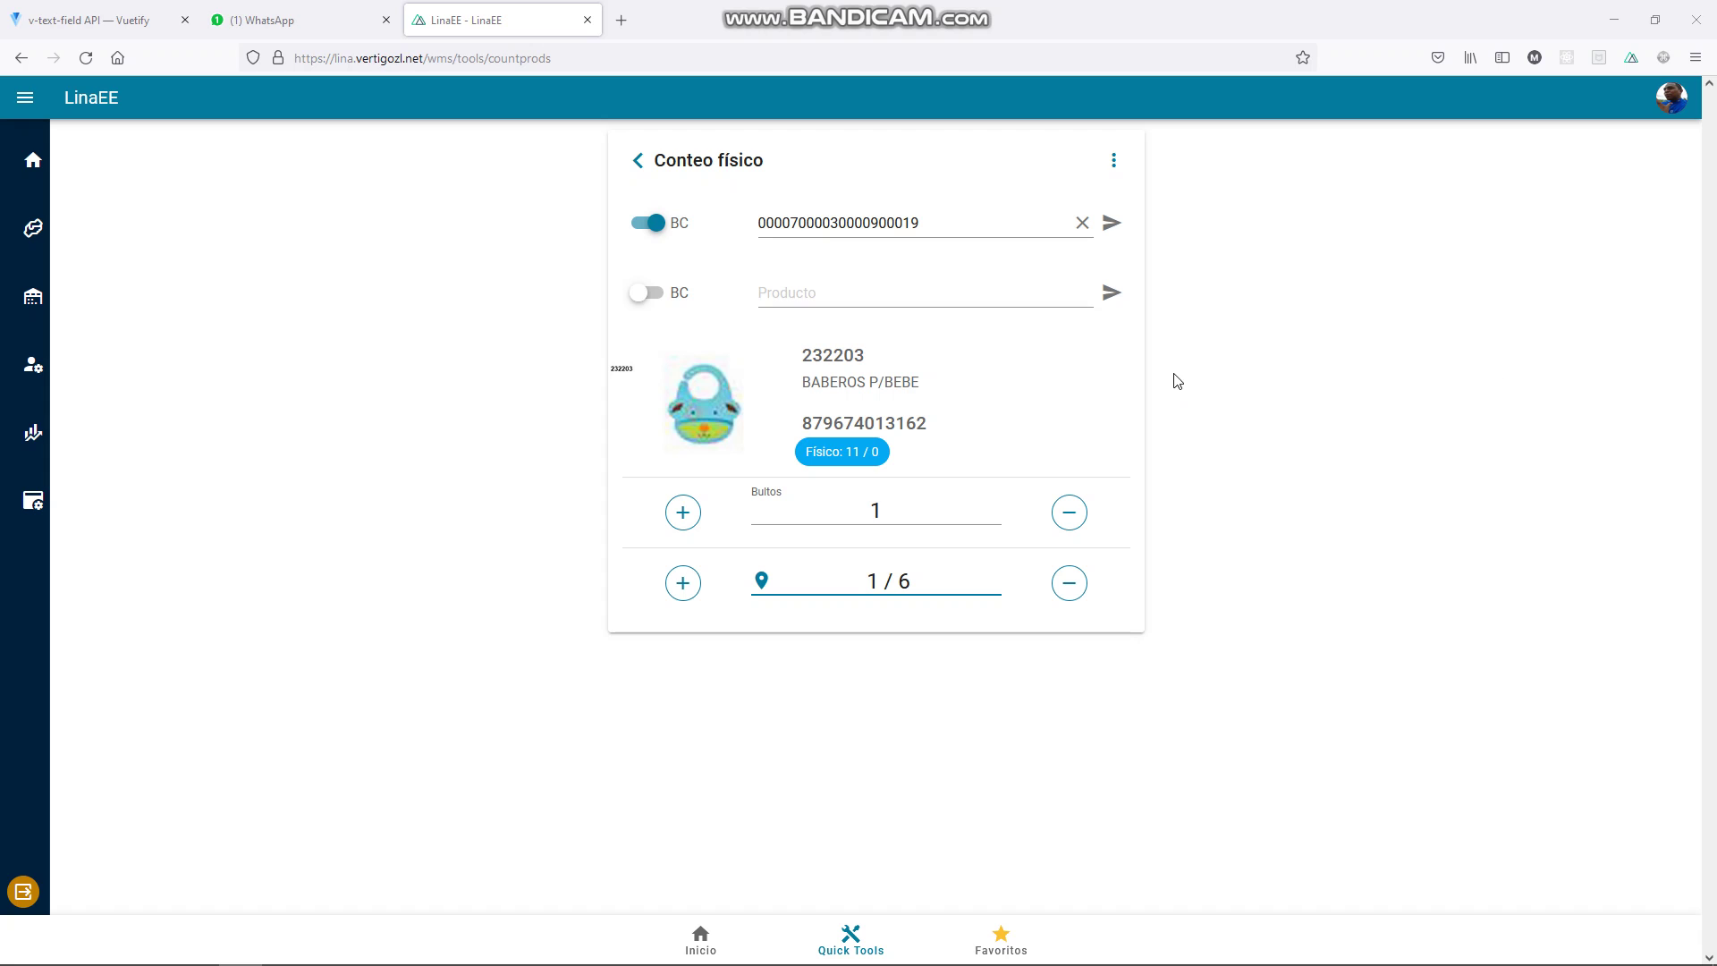
Step: Try to count product LC-4896F by its SKU at the current location
{"action": "left_click", "coordinate": [992, 289]}
{"action": "type", "text": "LC-4896F"}
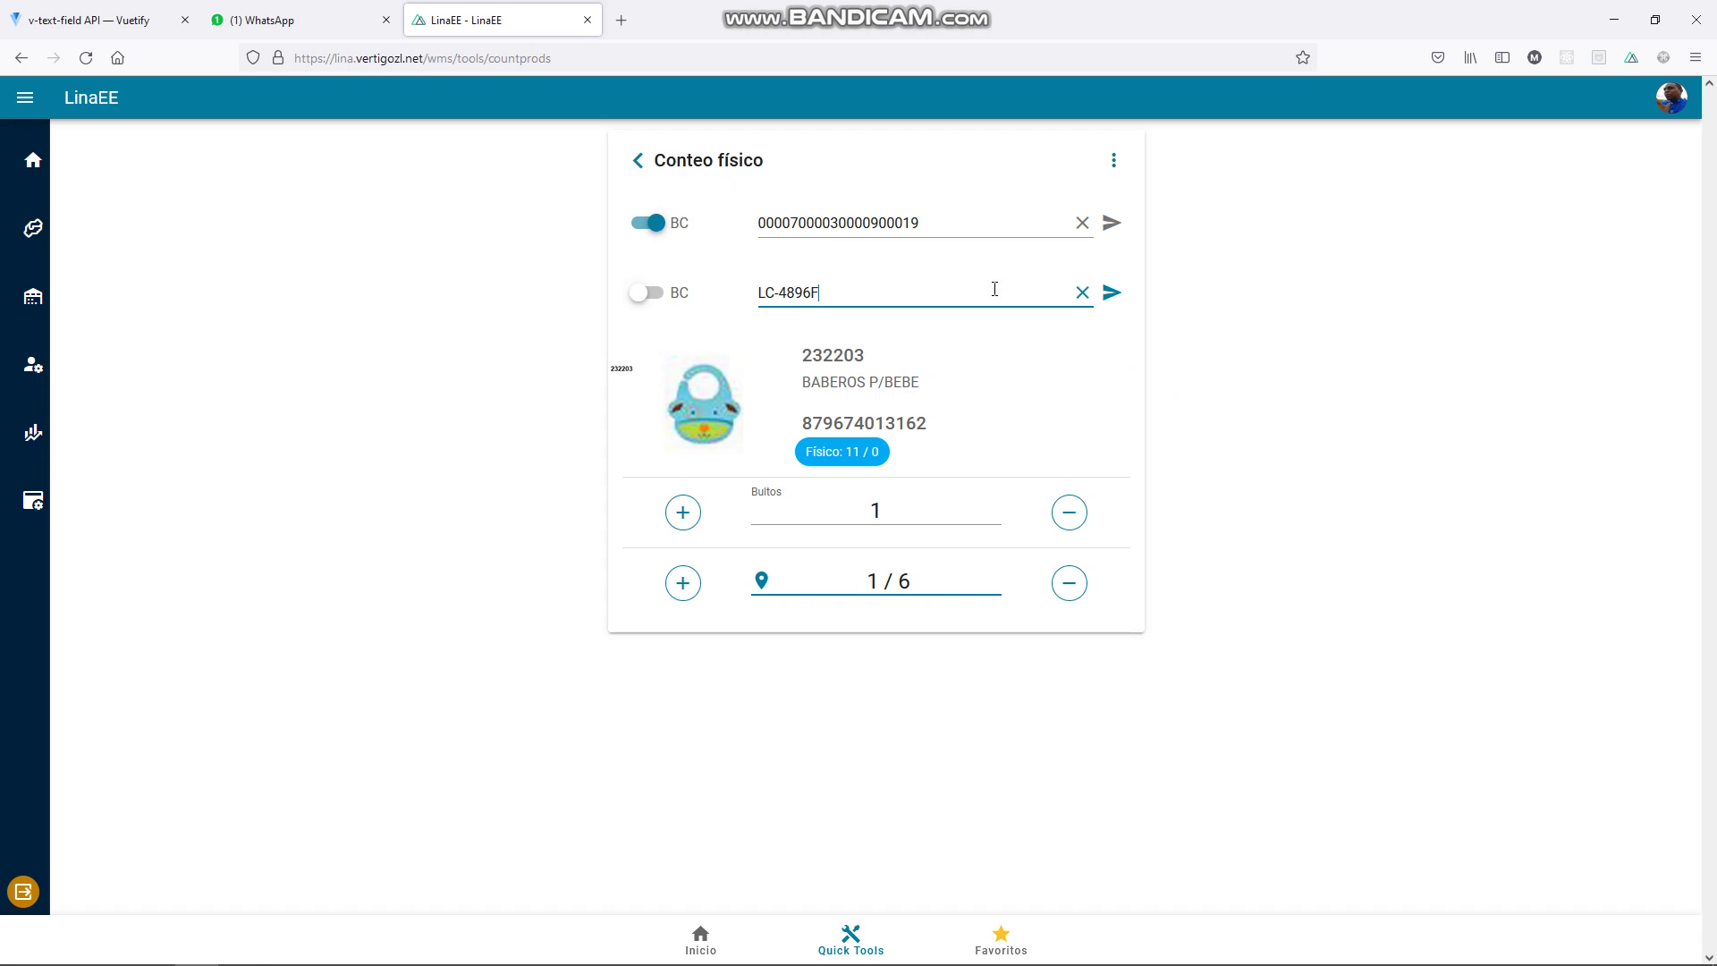
{"action": "key", "text": "Return"}
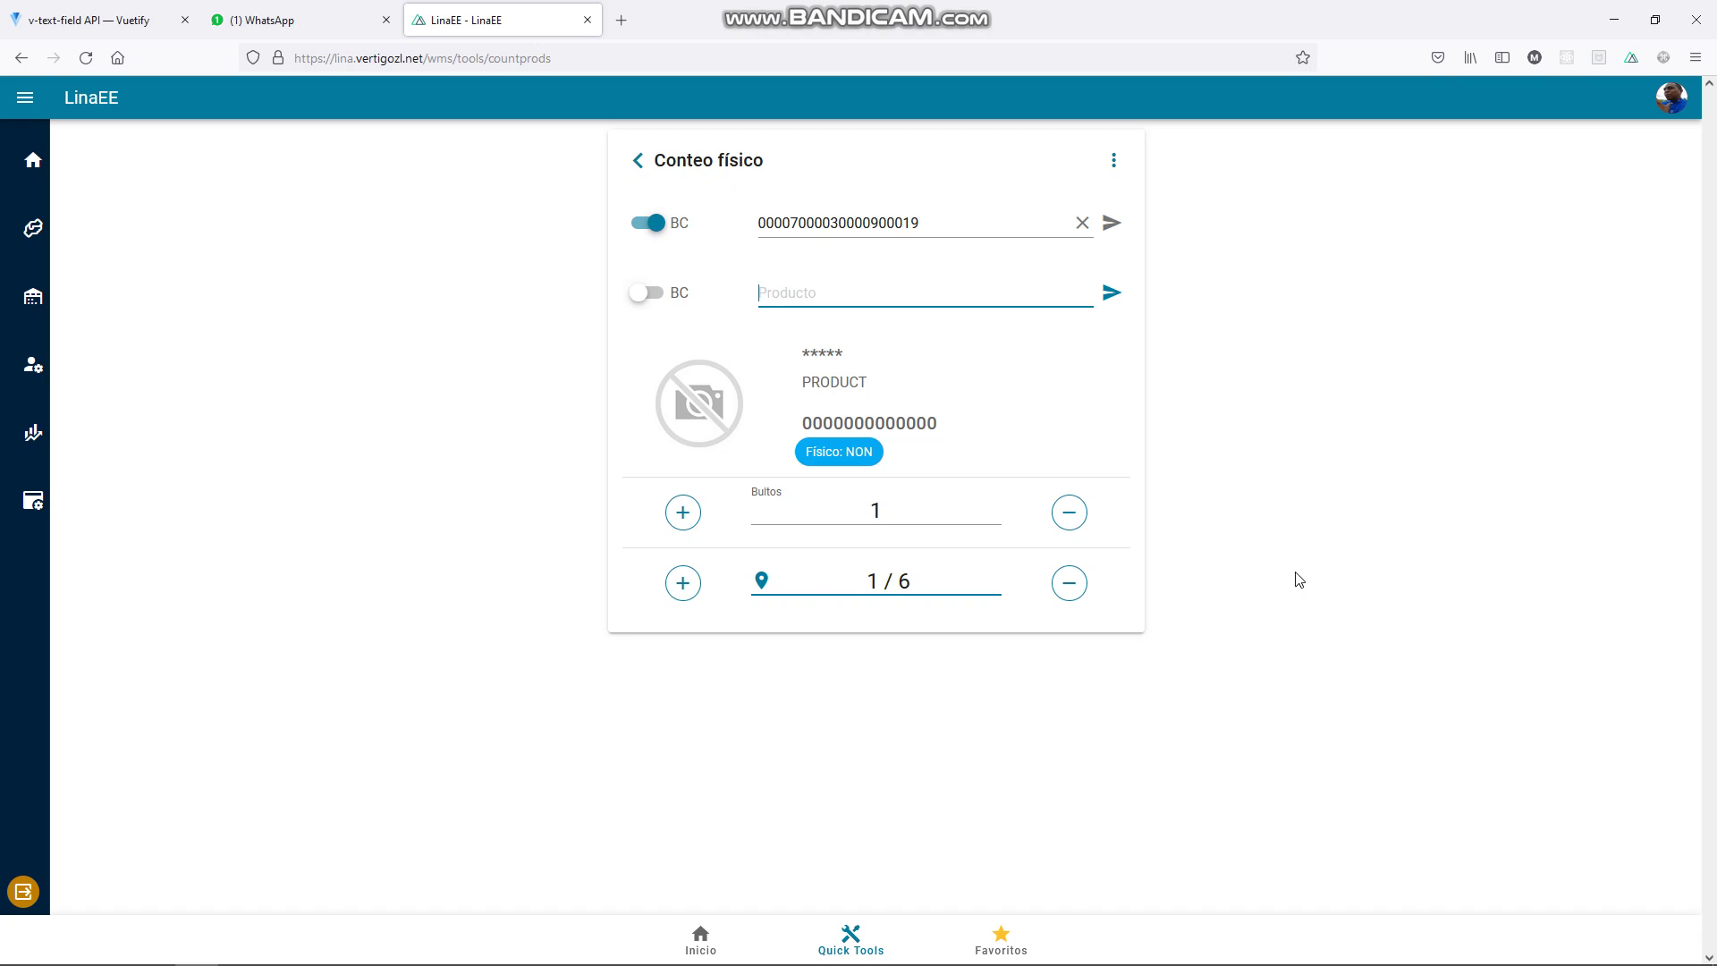
Step: Review the SKUs, packages and quantities in the count in progress for both locations and close it
{"action": "left_click", "coordinate": [1114, 160]}
{"action": "left_click", "coordinate": [929, 178]}
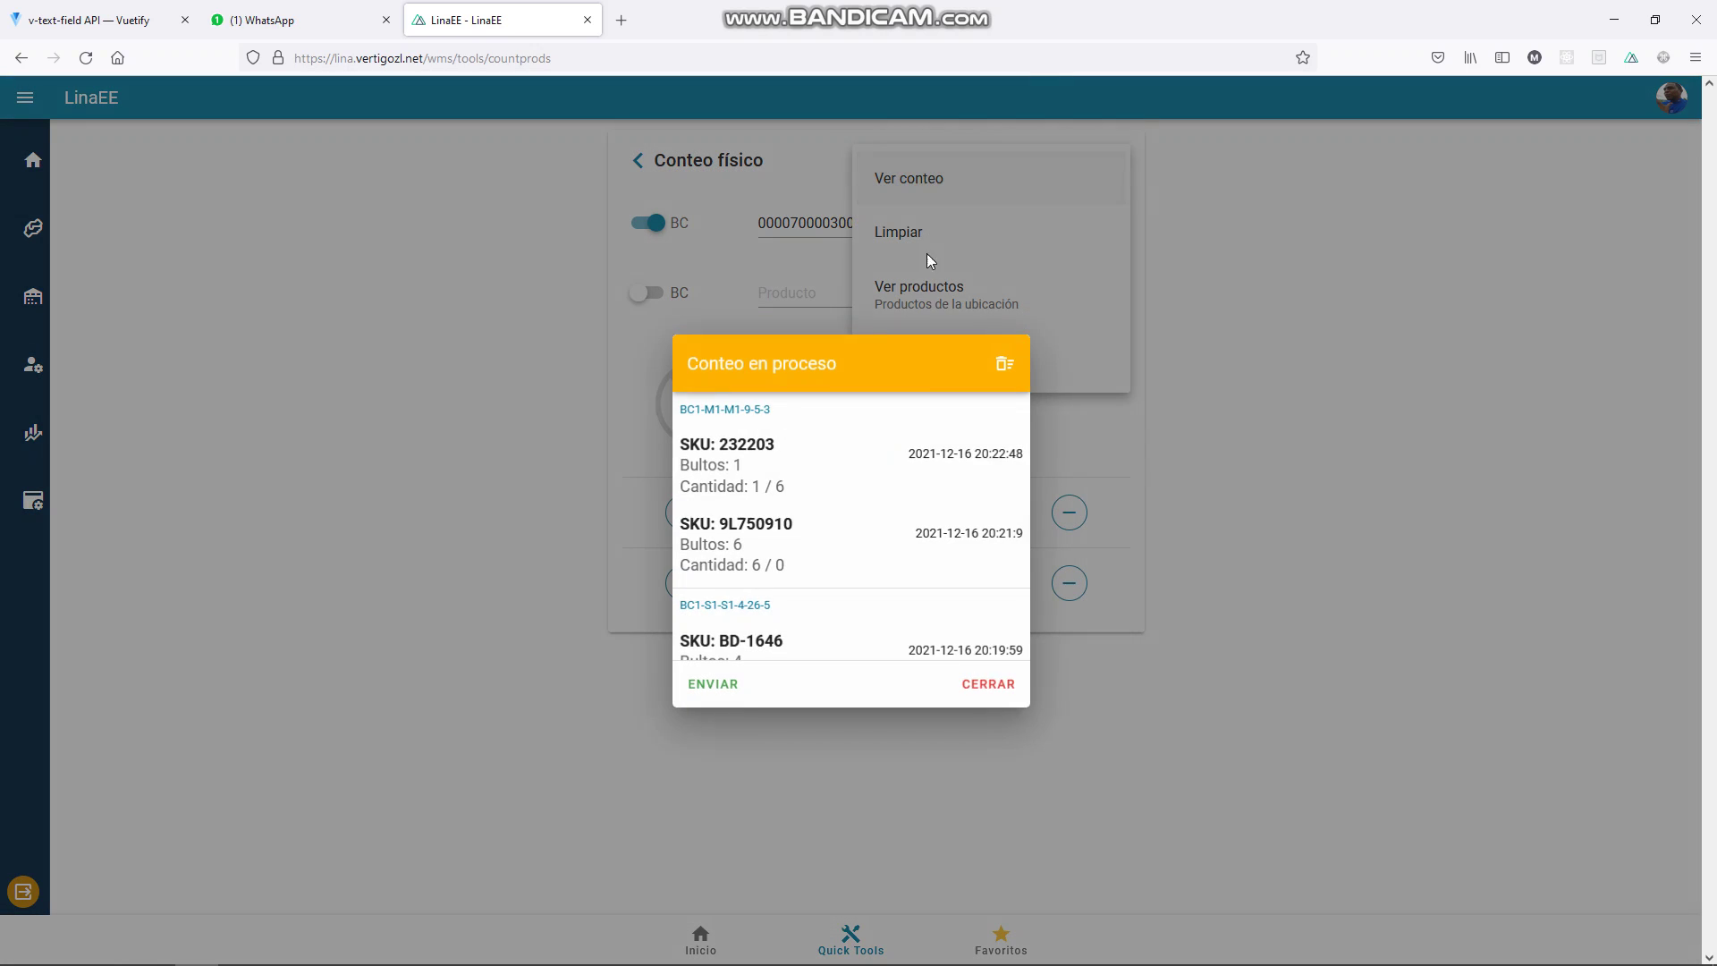
{"action": "scroll", "coordinate": [788, 554], "scroll_direction": "down", "scroll_amount": 2}
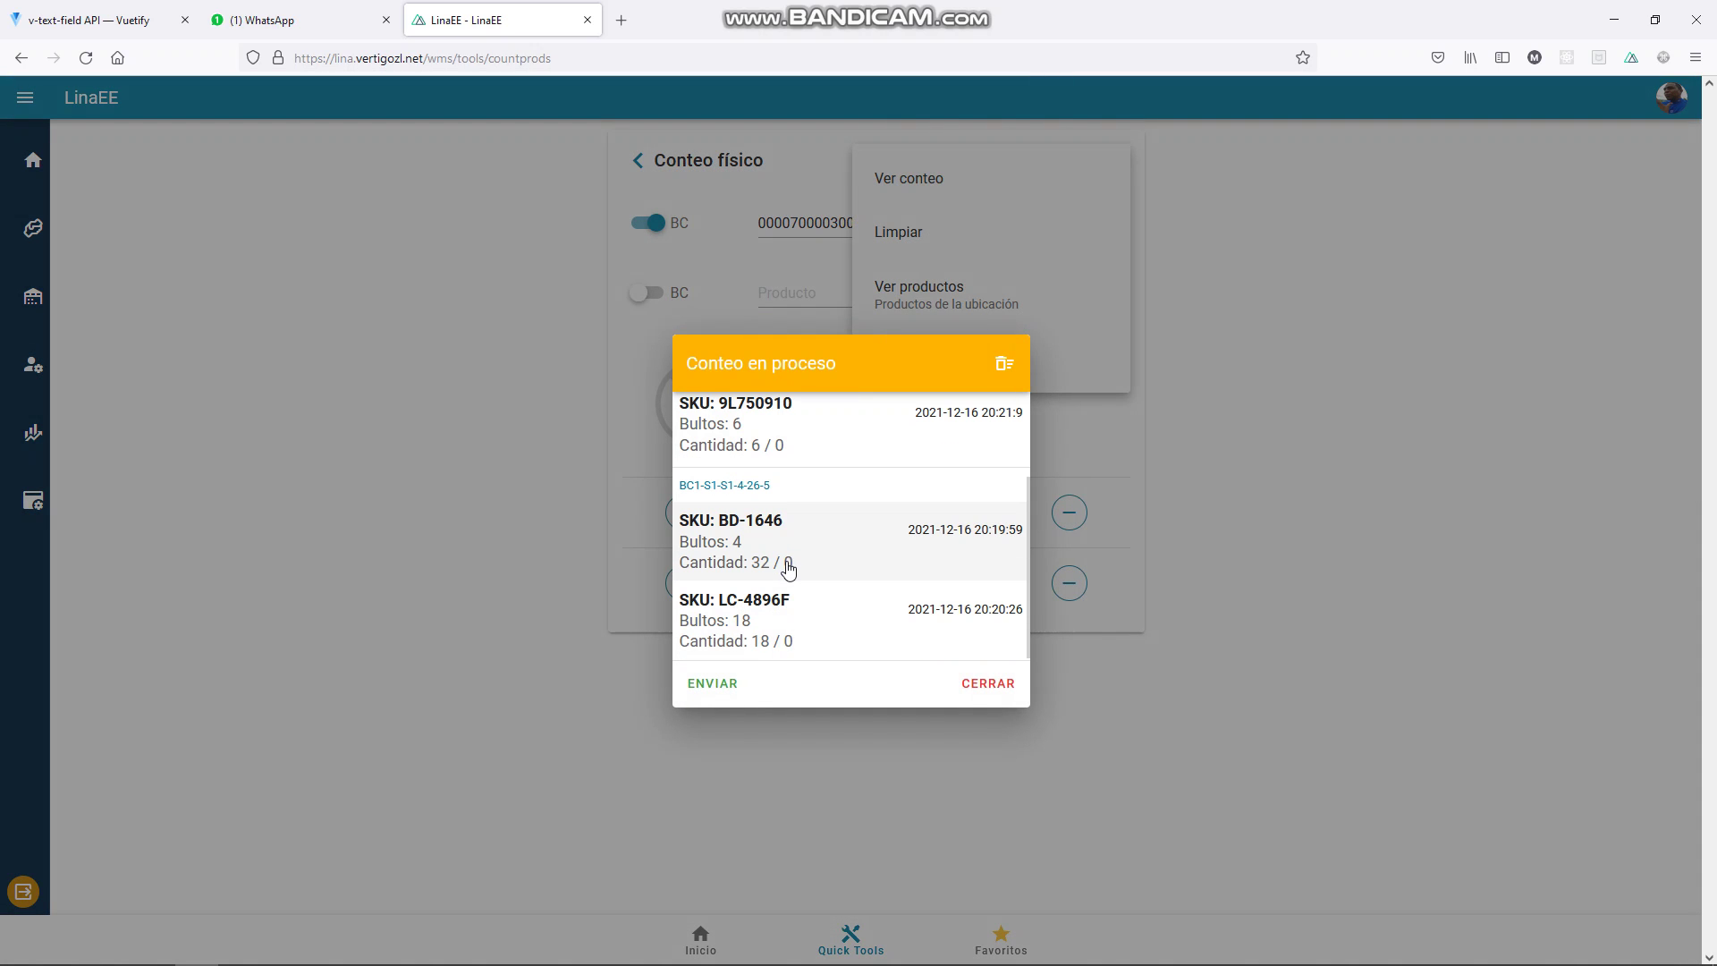
{"action": "scroll", "coordinate": [832, 583], "scroll_direction": "up", "scroll_amount": 2}
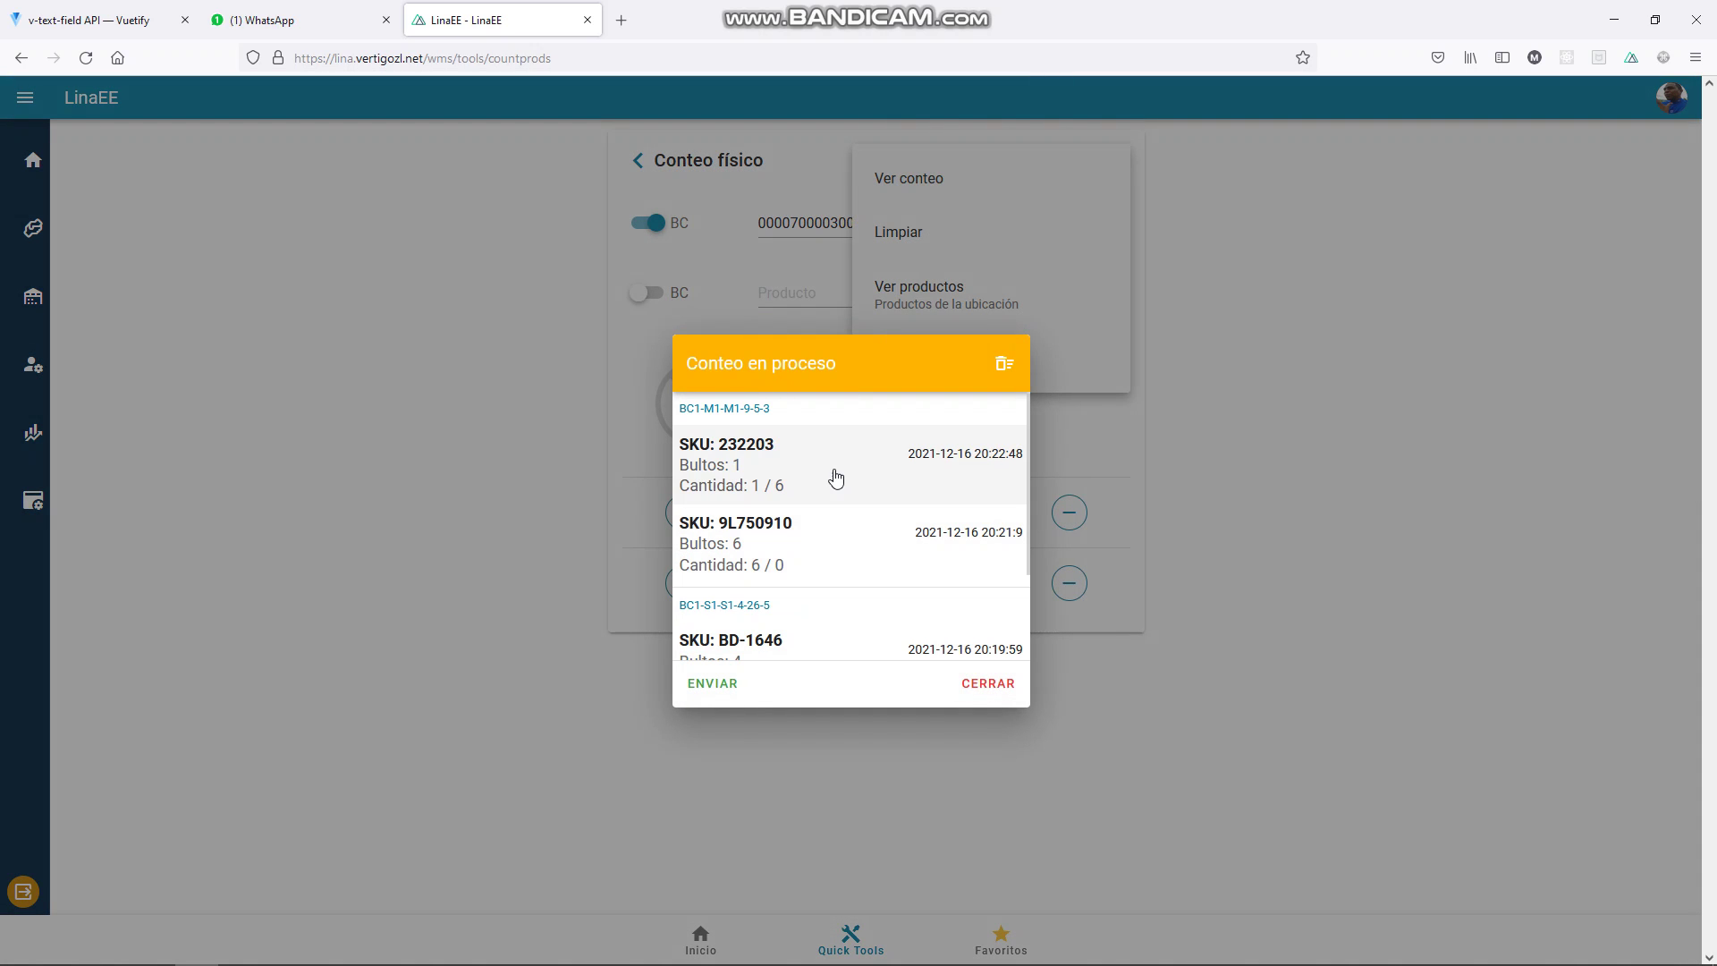
{"action": "left_click", "coordinate": [986, 685]}
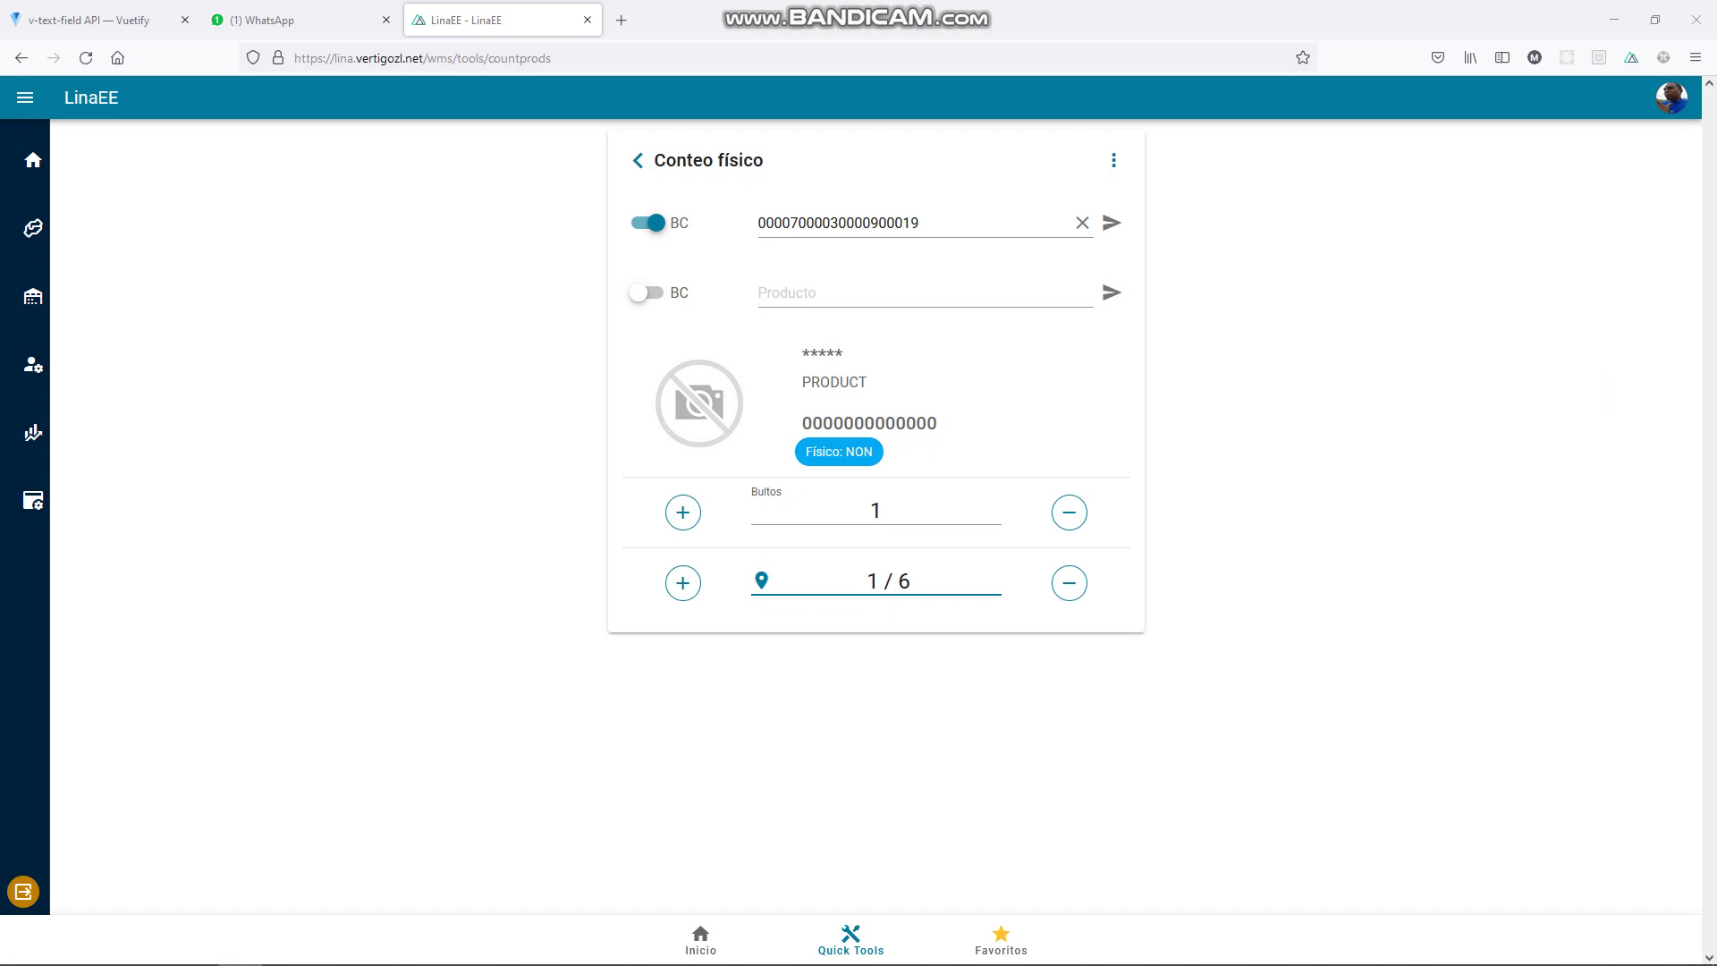
{"action": "left_click", "coordinate": [1081, 223]}
{"action": "type", "text": "00007000060000800001"}
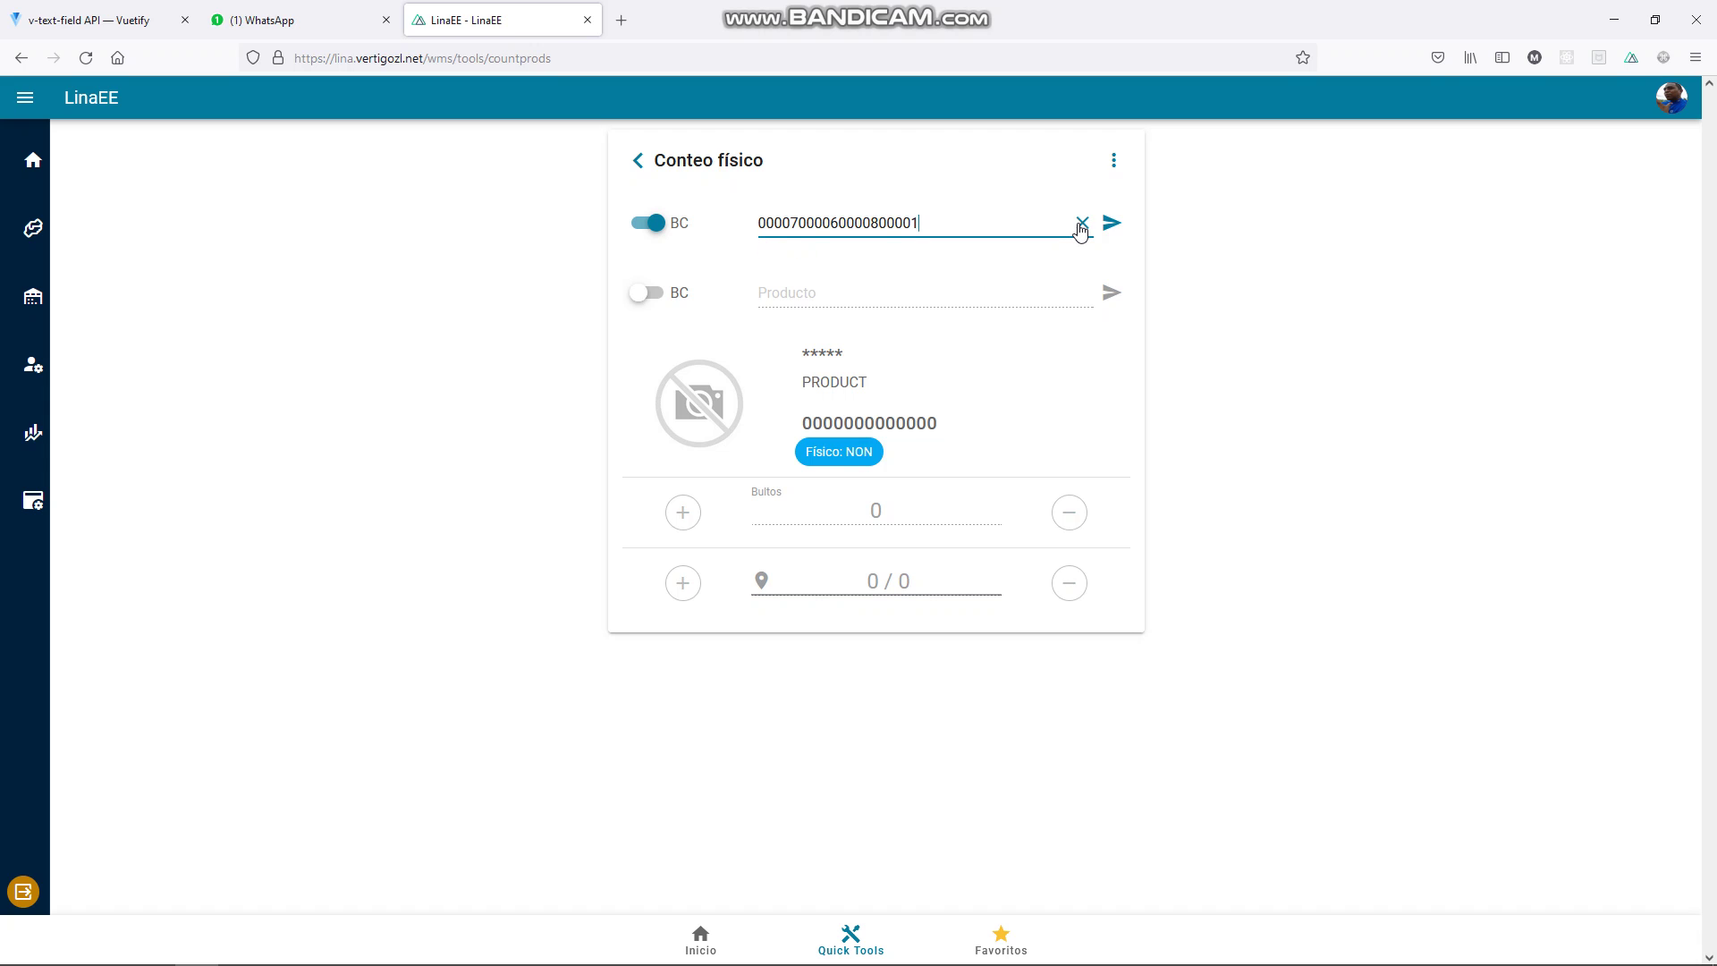
{"action": "key", "text": "Return"}
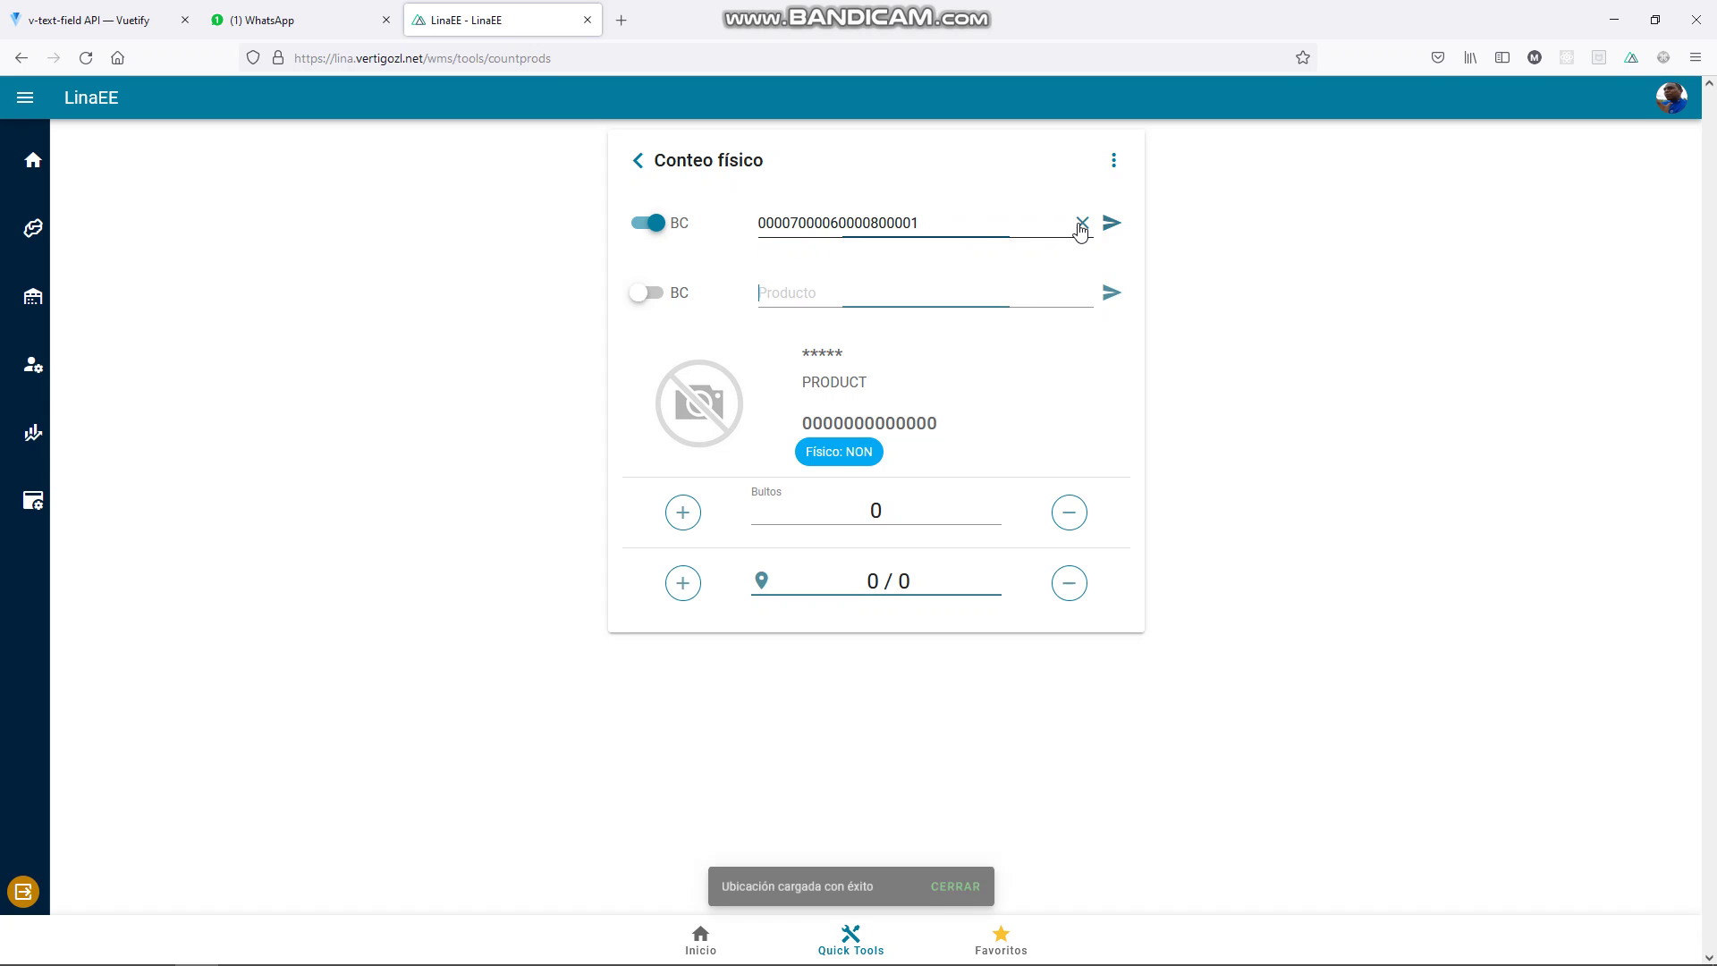
Step: Examine the products registered at the loaded location, including the additional entries beyond the initial list, and close the list
{"action": "left_click", "coordinate": [1113, 161]}
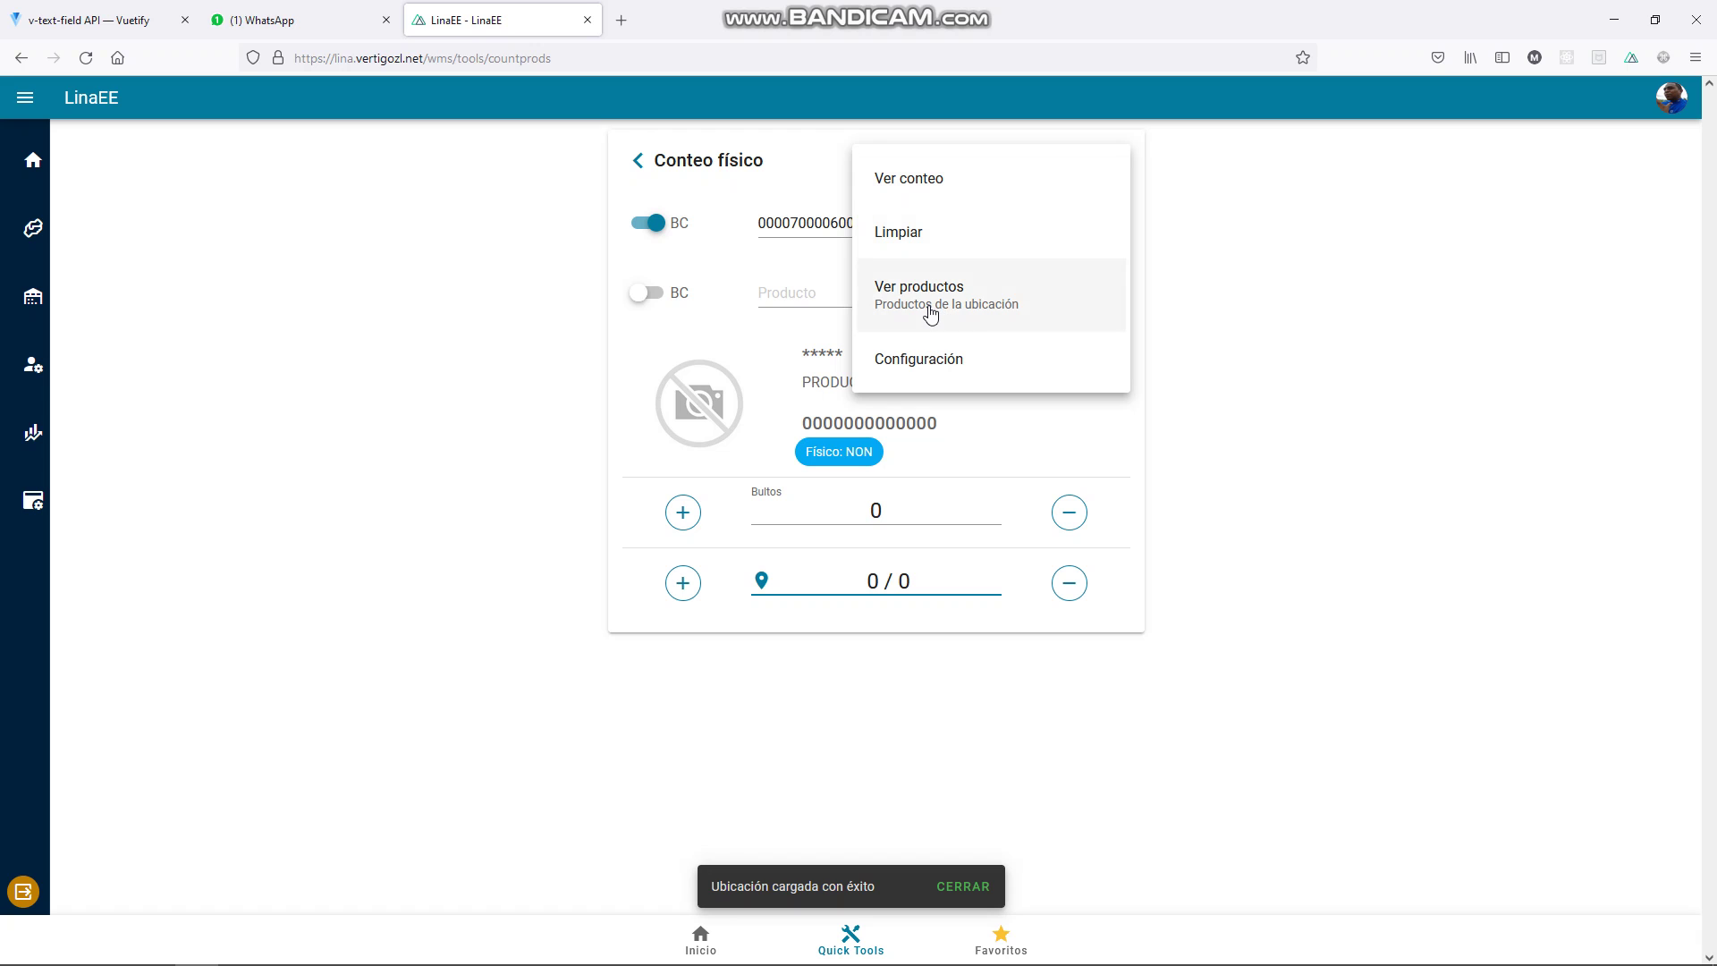
{"action": "left_click", "coordinate": [931, 311]}
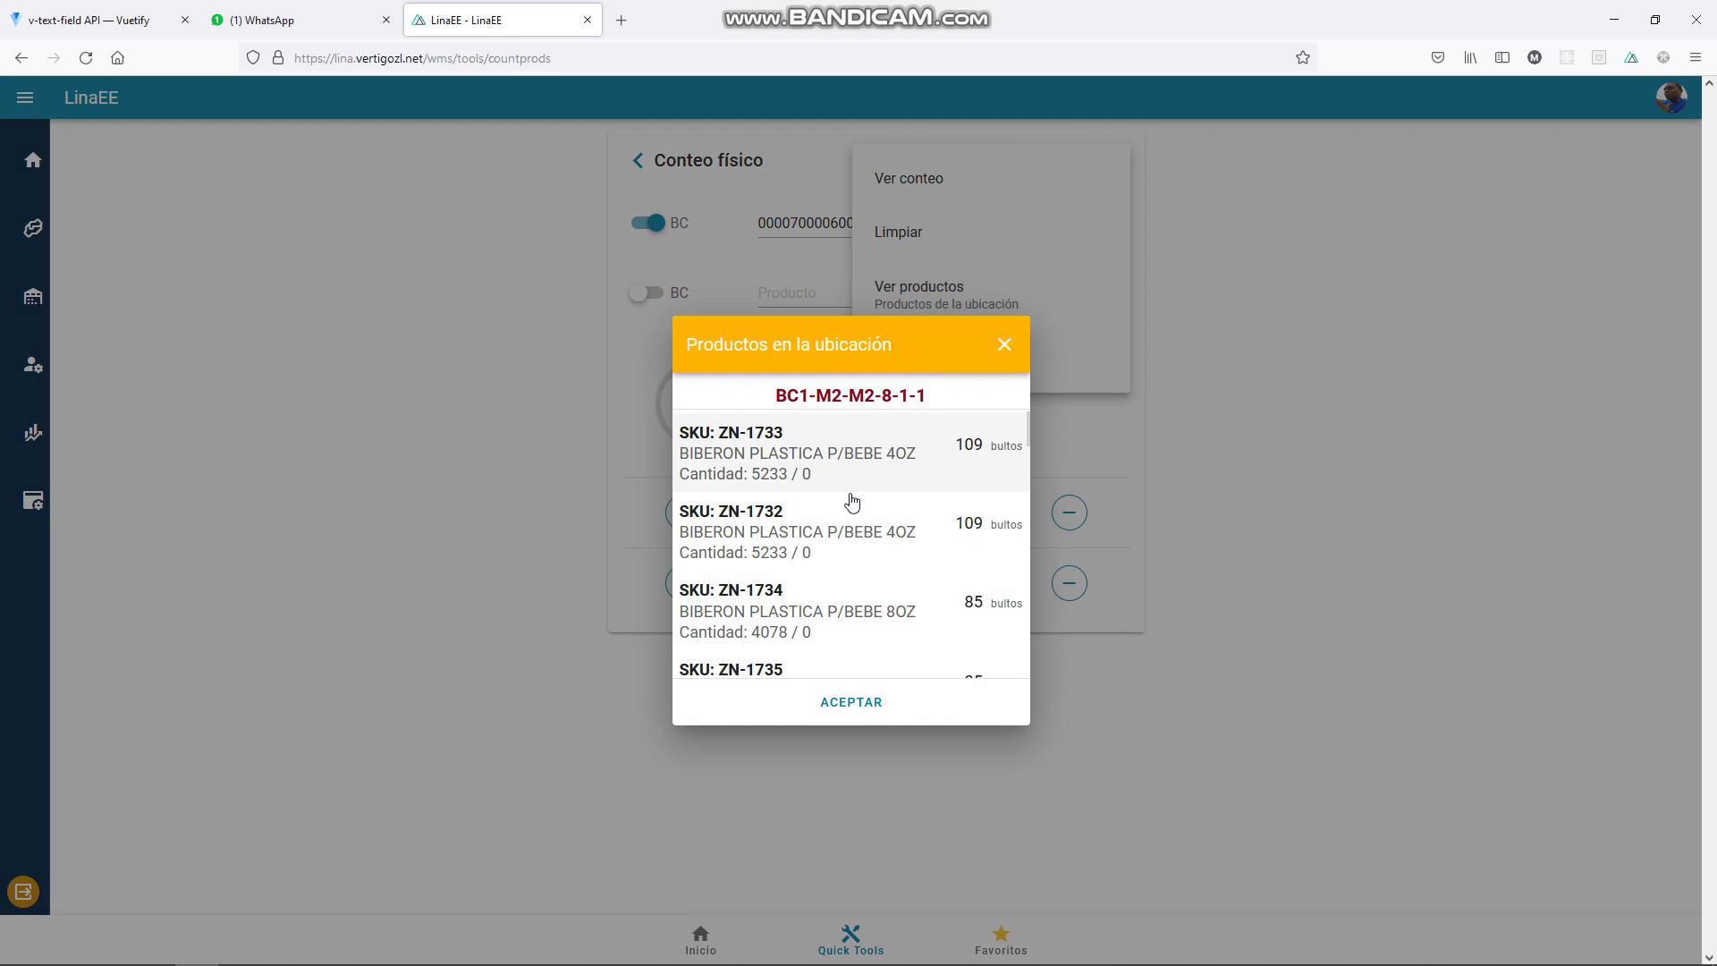
{"action": "scroll", "coordinate": [810, 550], "scroll_direction": "down", "scroll_amount": 2}
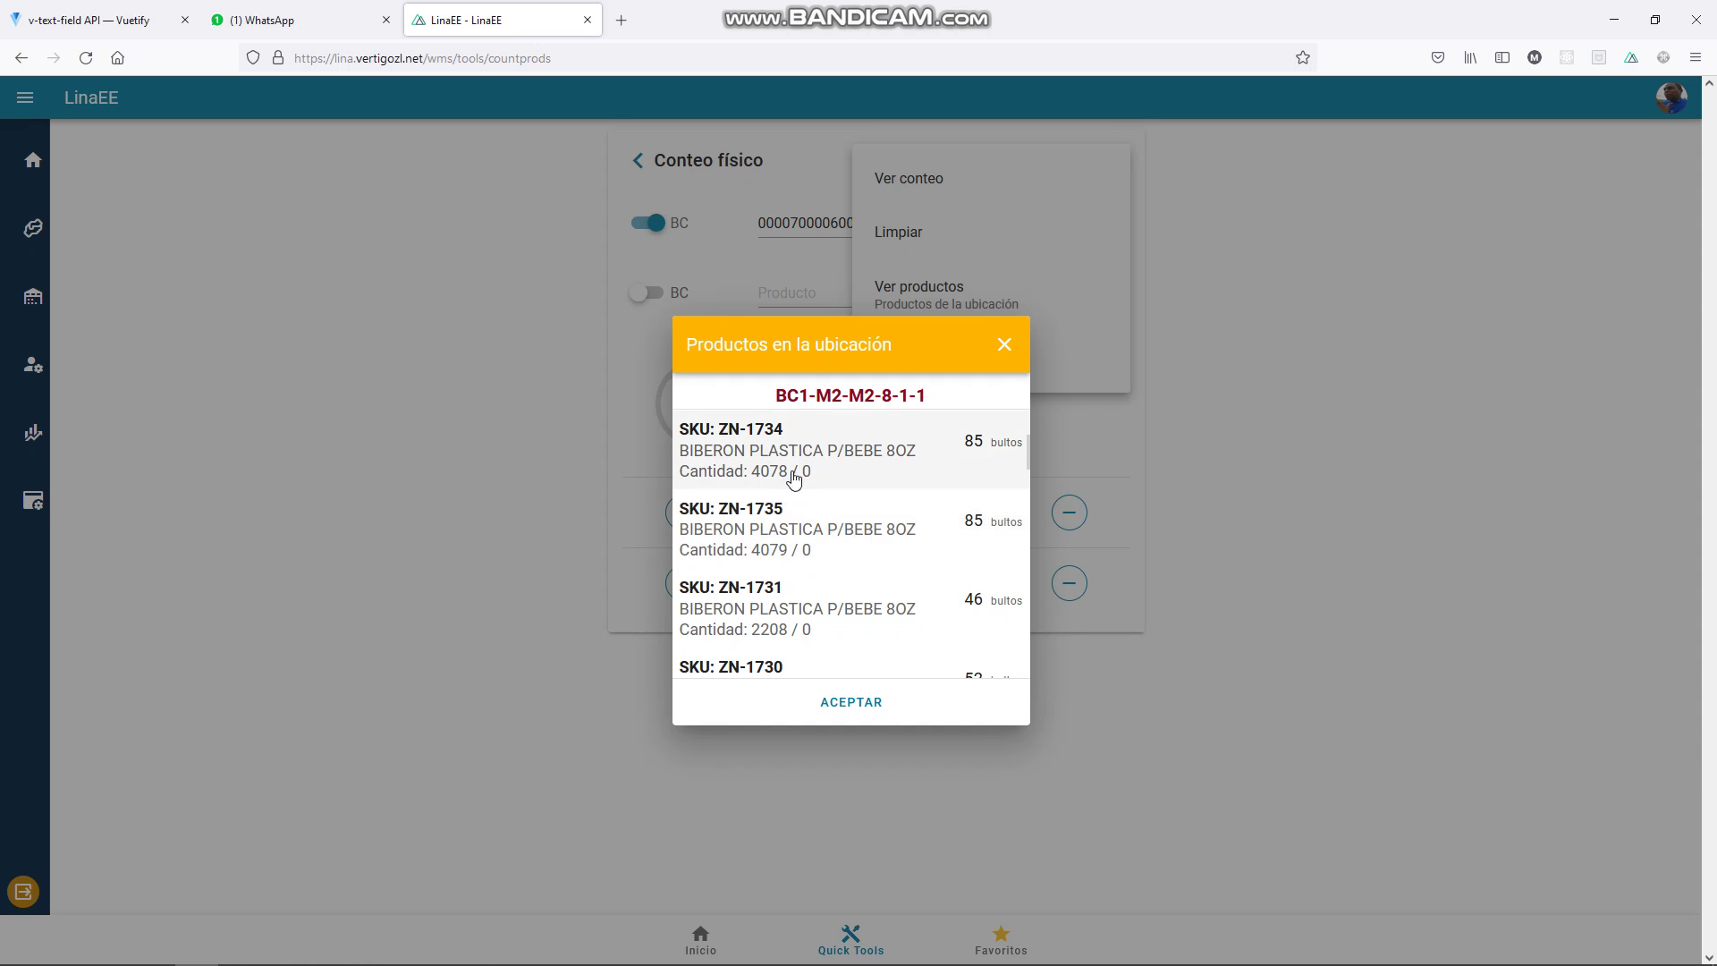
{"action": "scroll", "coordinate": [832, 514], "scroll_direction": "down", "scroll_amount": 5}
{"action": "scroll", "coordinate": [835, 519], "scroll_direction": "down", "scroll_amount": 8}
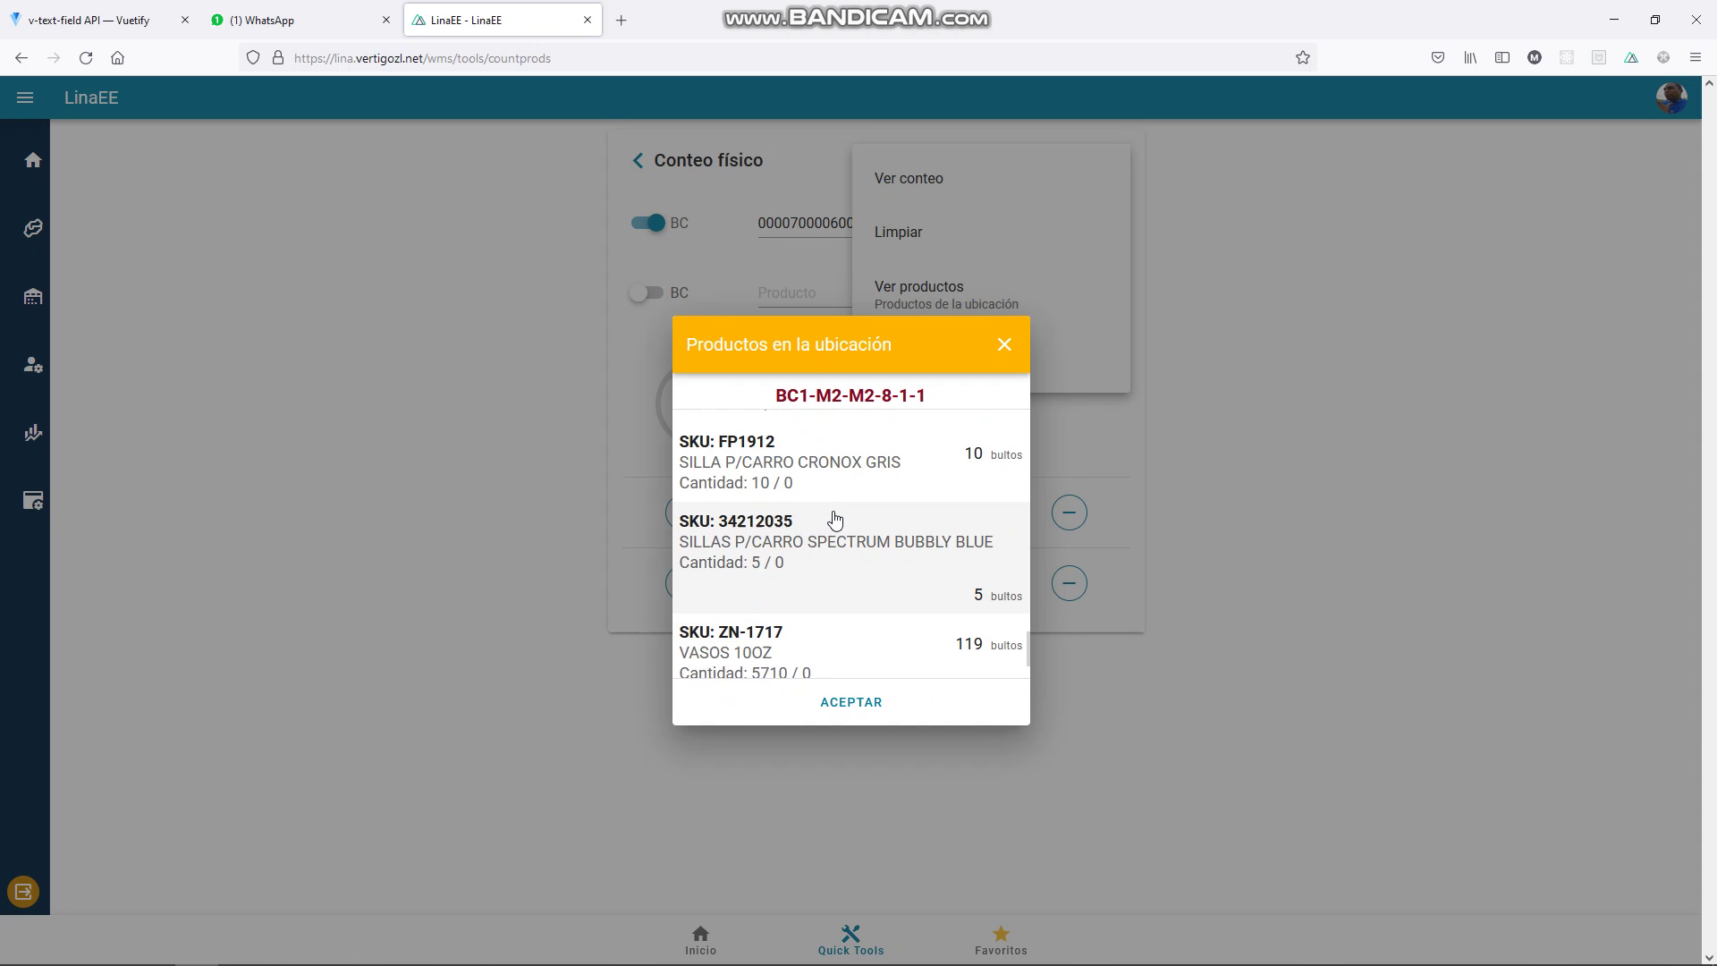
{"action": "scroll", "coordinate": [835, 518], "scroll_direction": "down", "scroll_amount": 2}
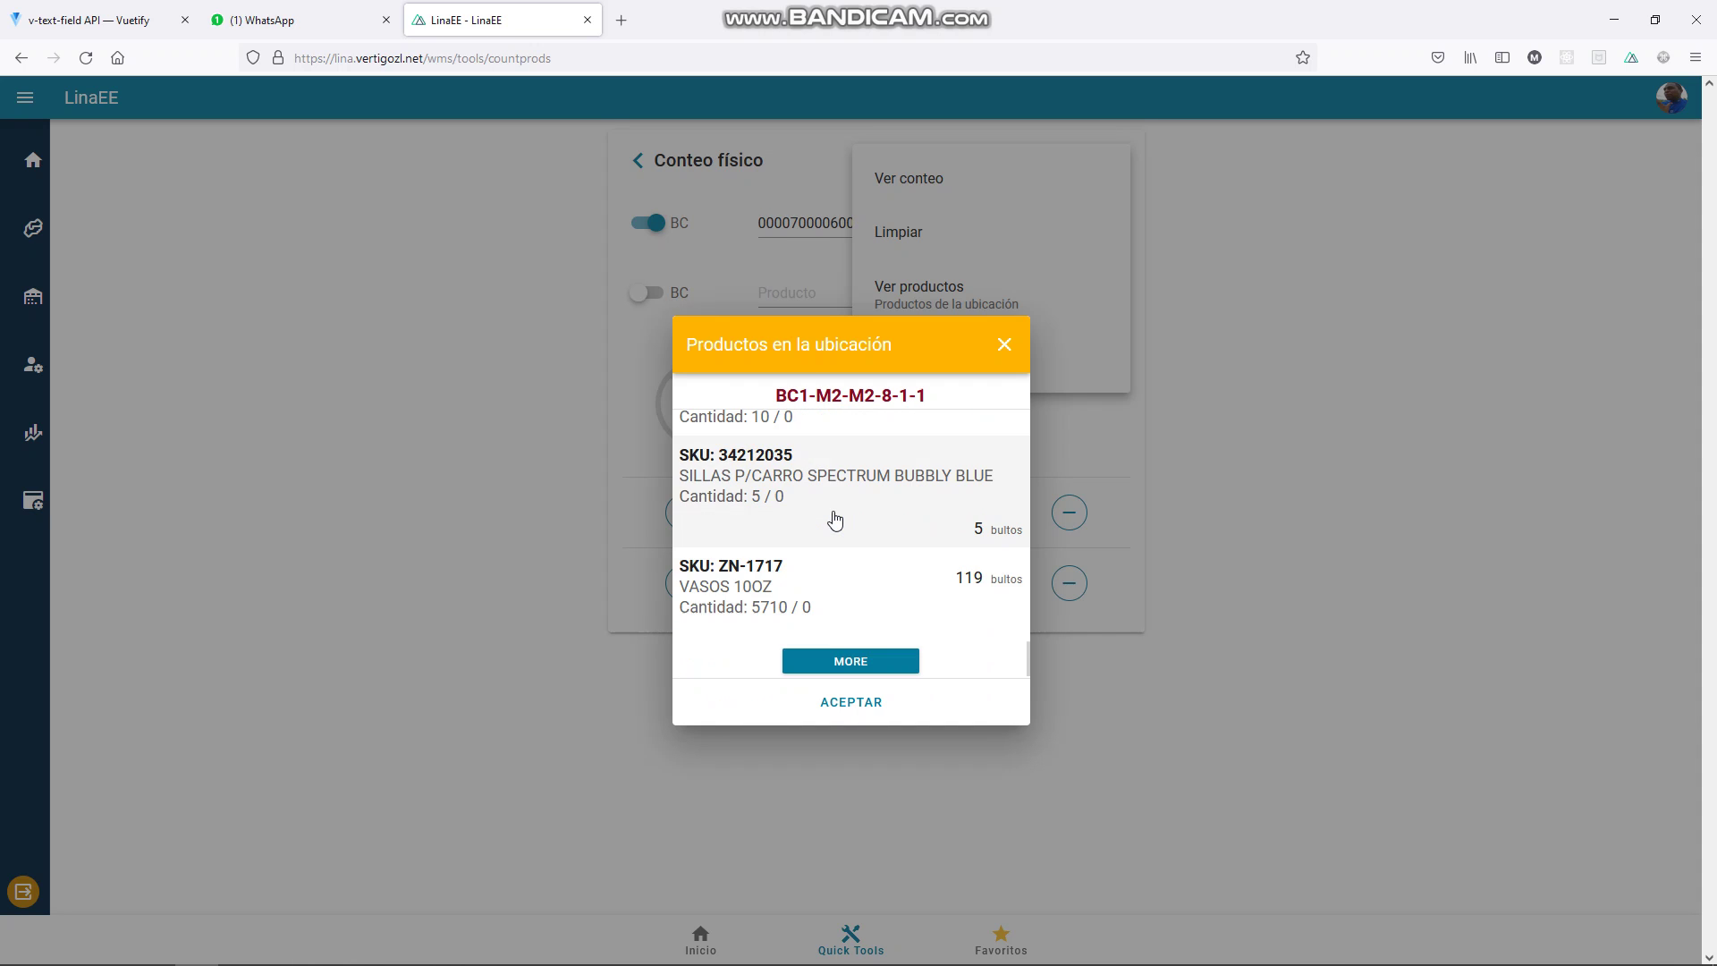
{"action": "left_click", "coordinate": [881, 664]}
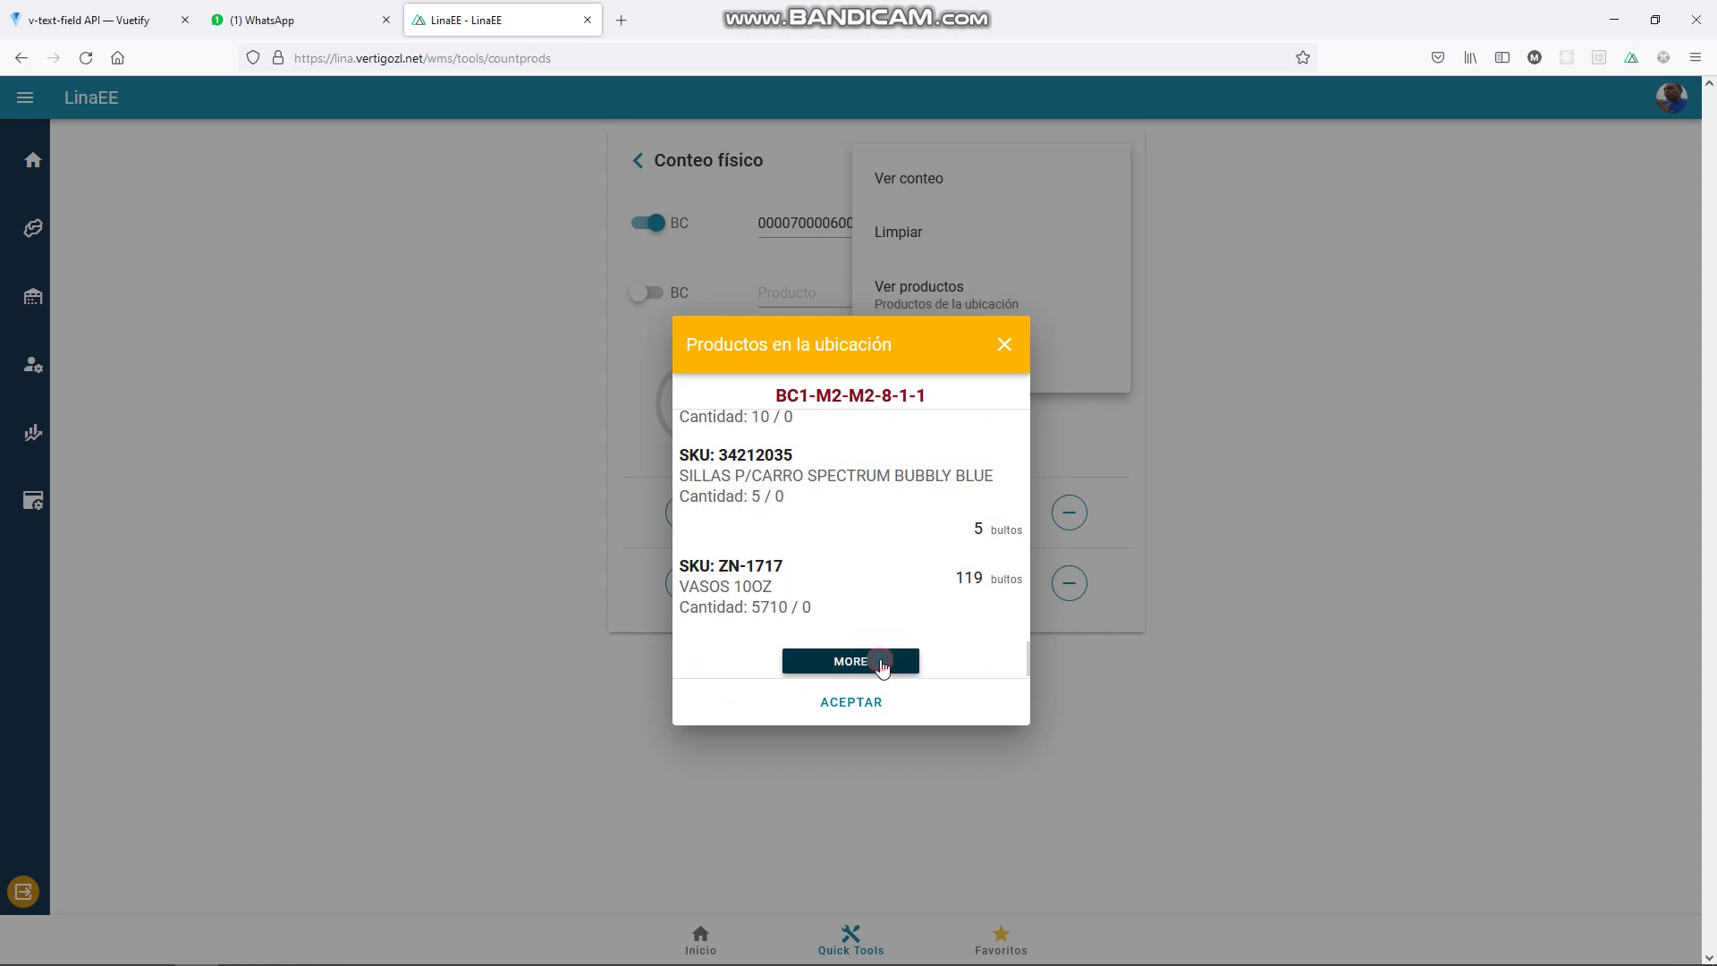
{"action": "scroll", "coordinate": [881, 657], "scroll_direction": "down", "scroll_amount": 2}
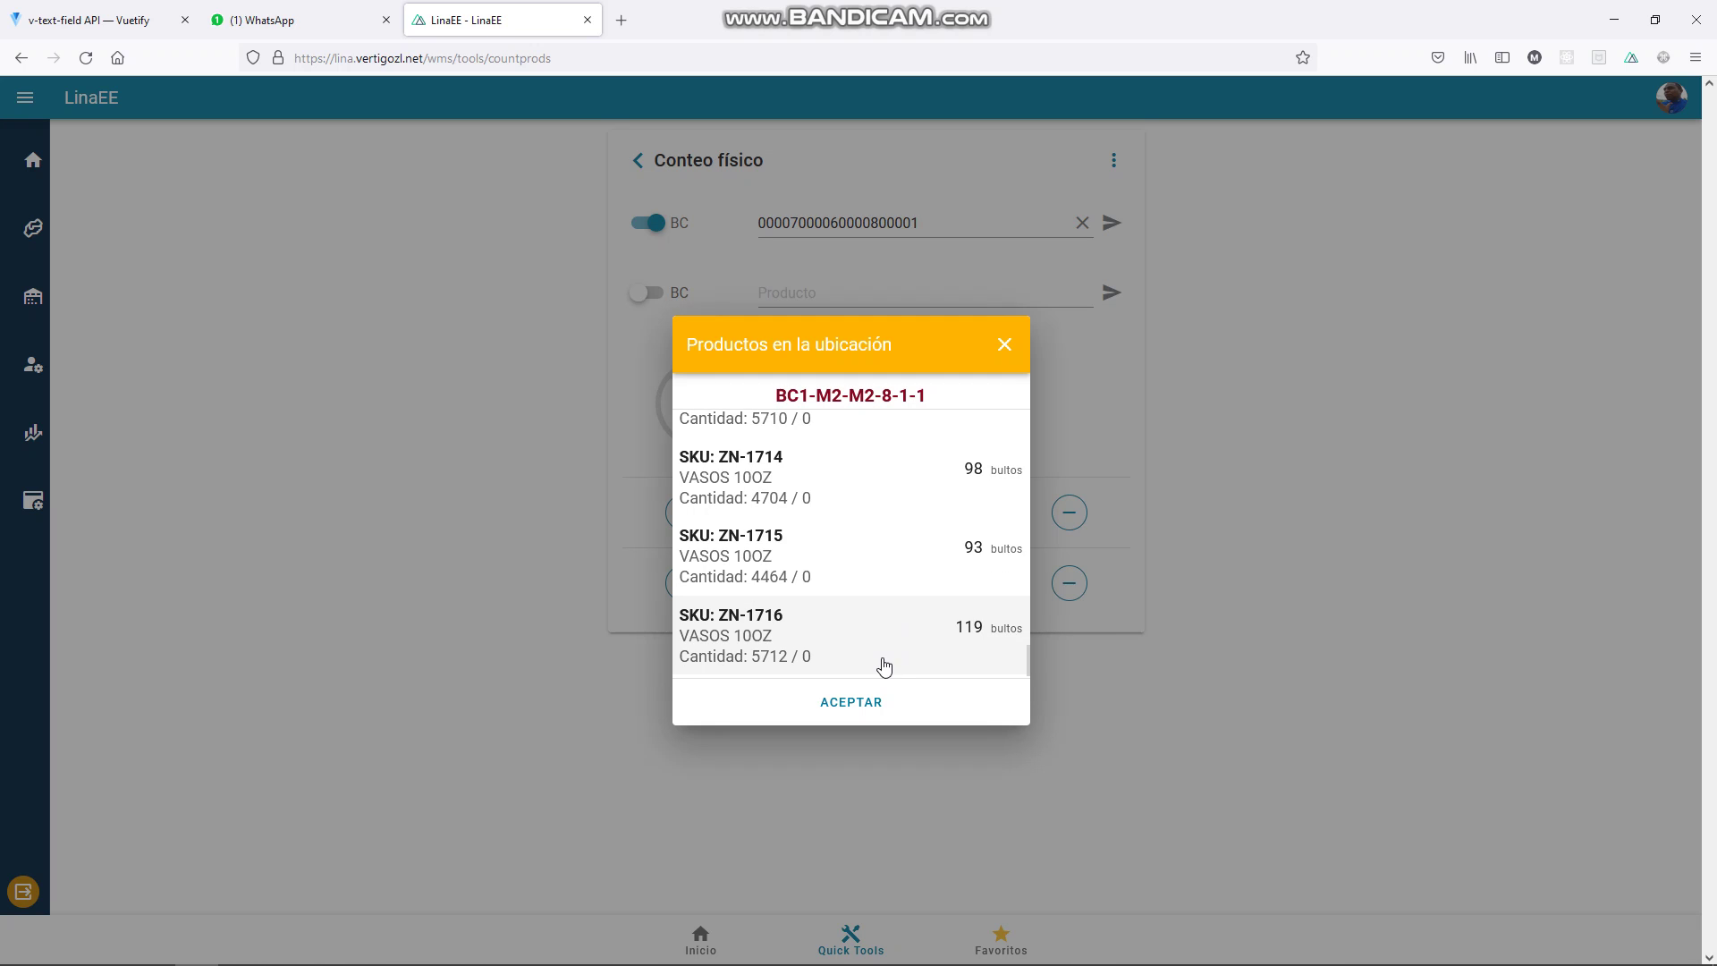
{"action": "scroll", "coordinate": [880, 658], "scroll_direction": "up", "scroll_amount": 2}
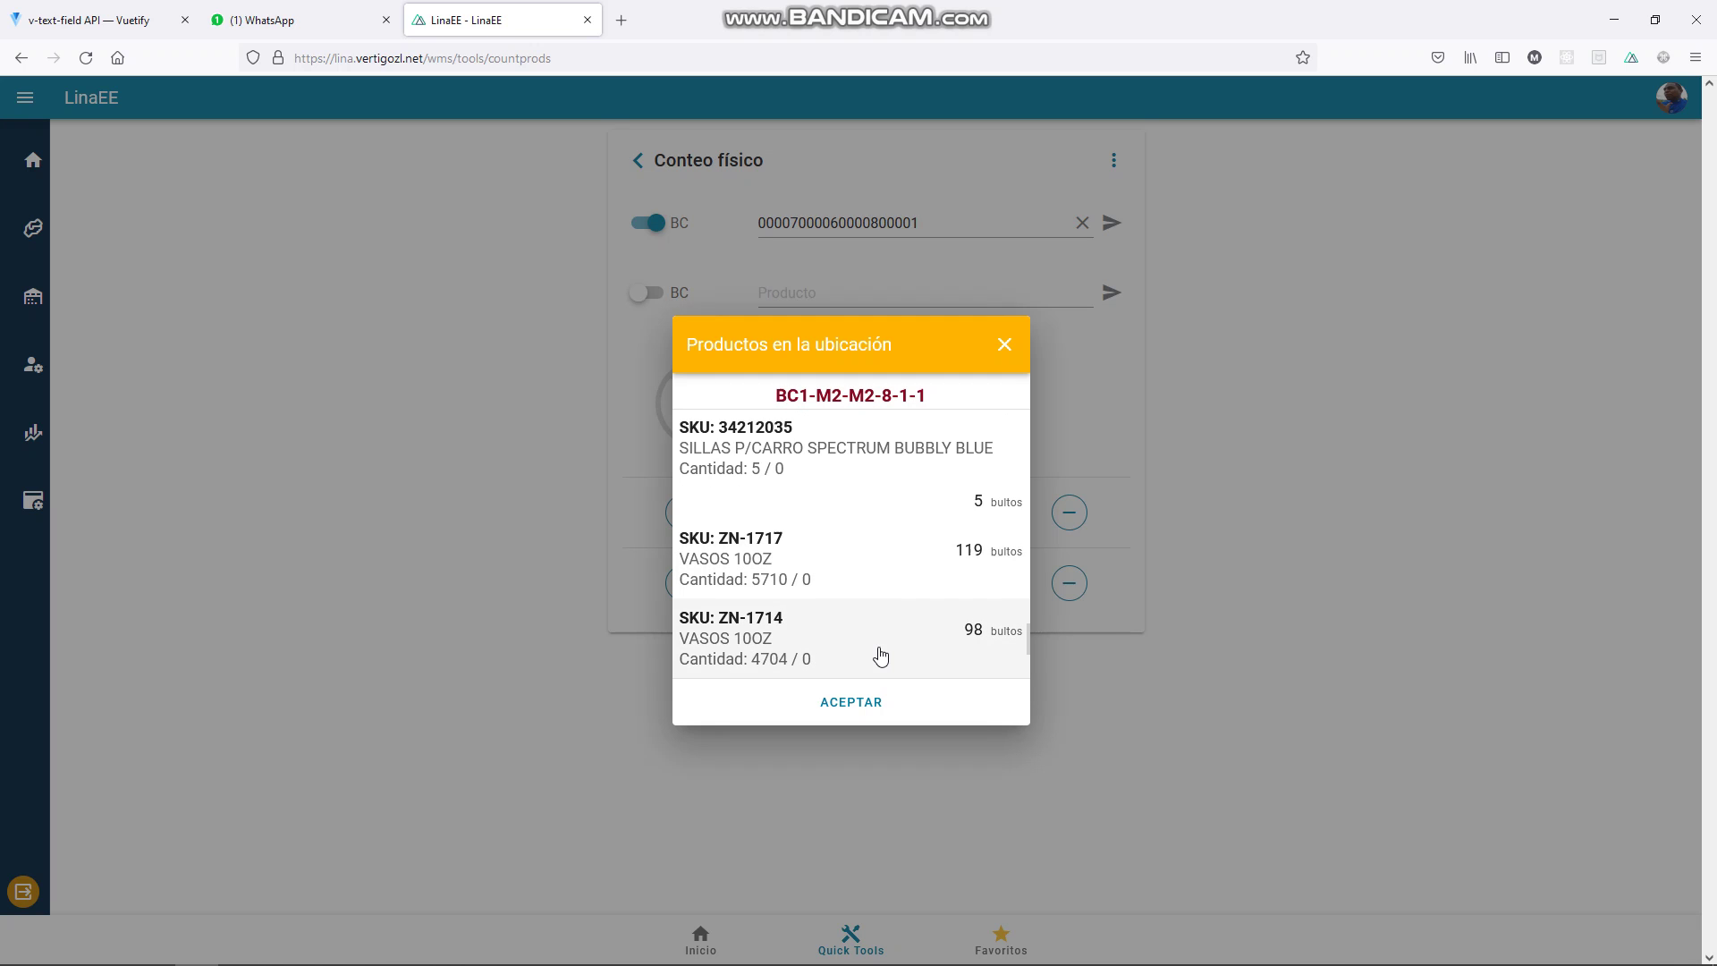
{"action": "scroll", "coordinate": [881, 657], "scroll_direction": "up", "scroll_amount": 15}
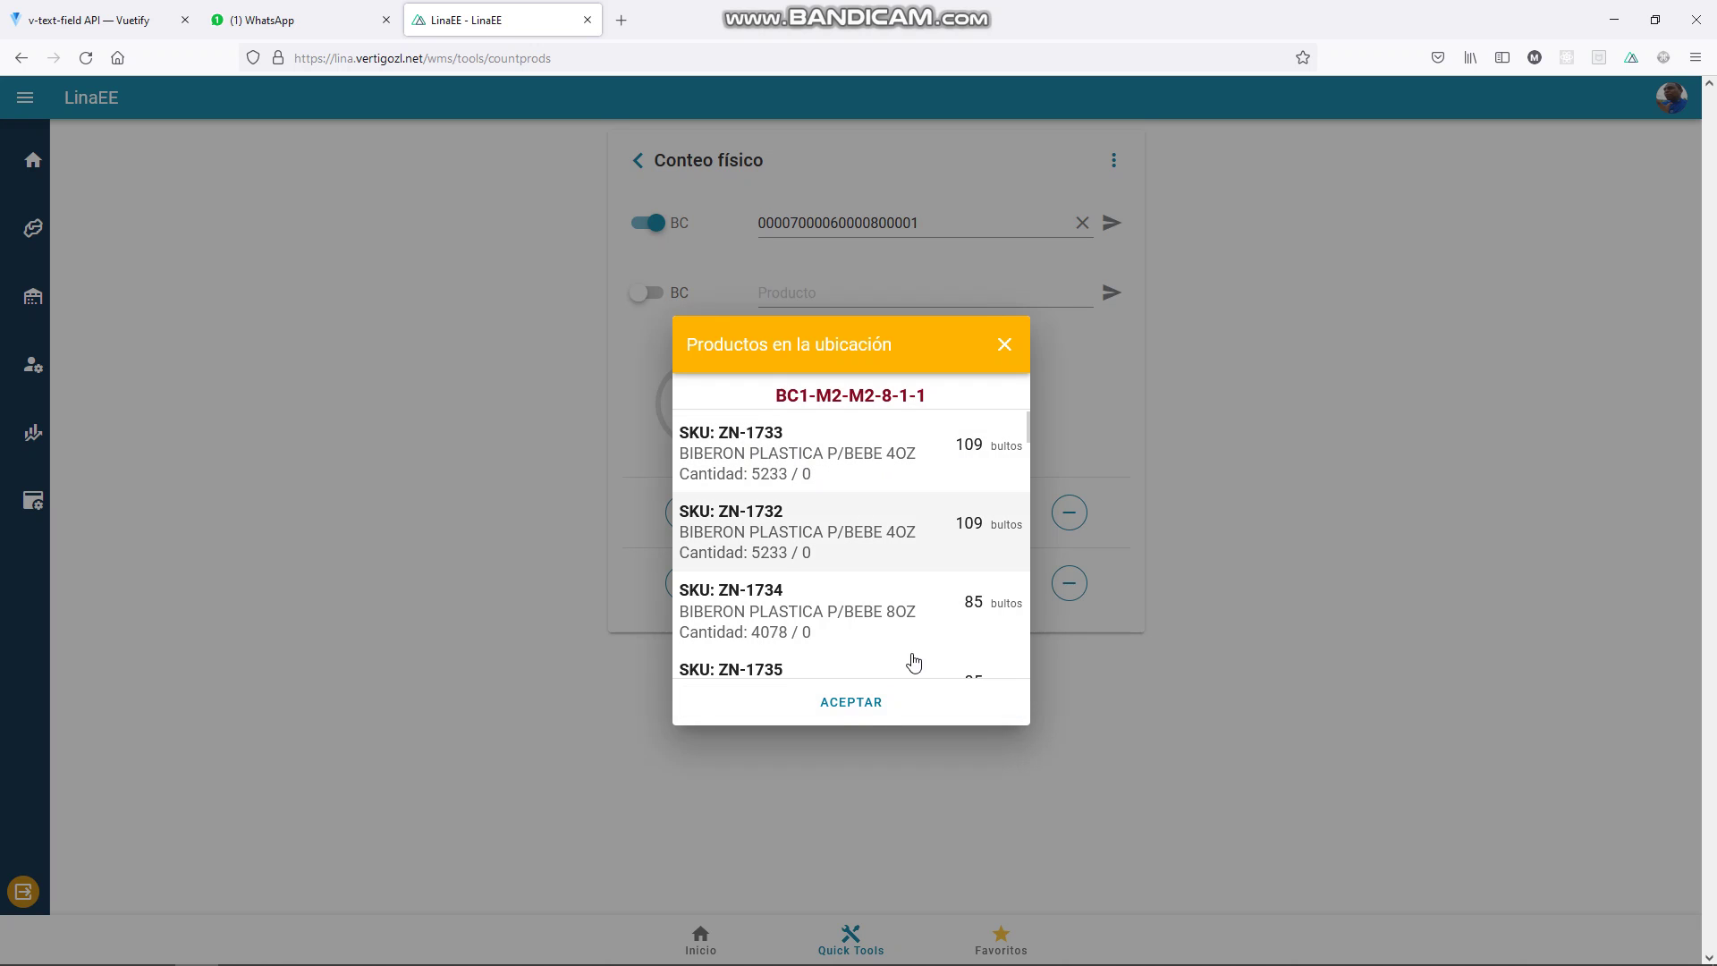
{"action": "left_click", "coordinate": [858, 706]}
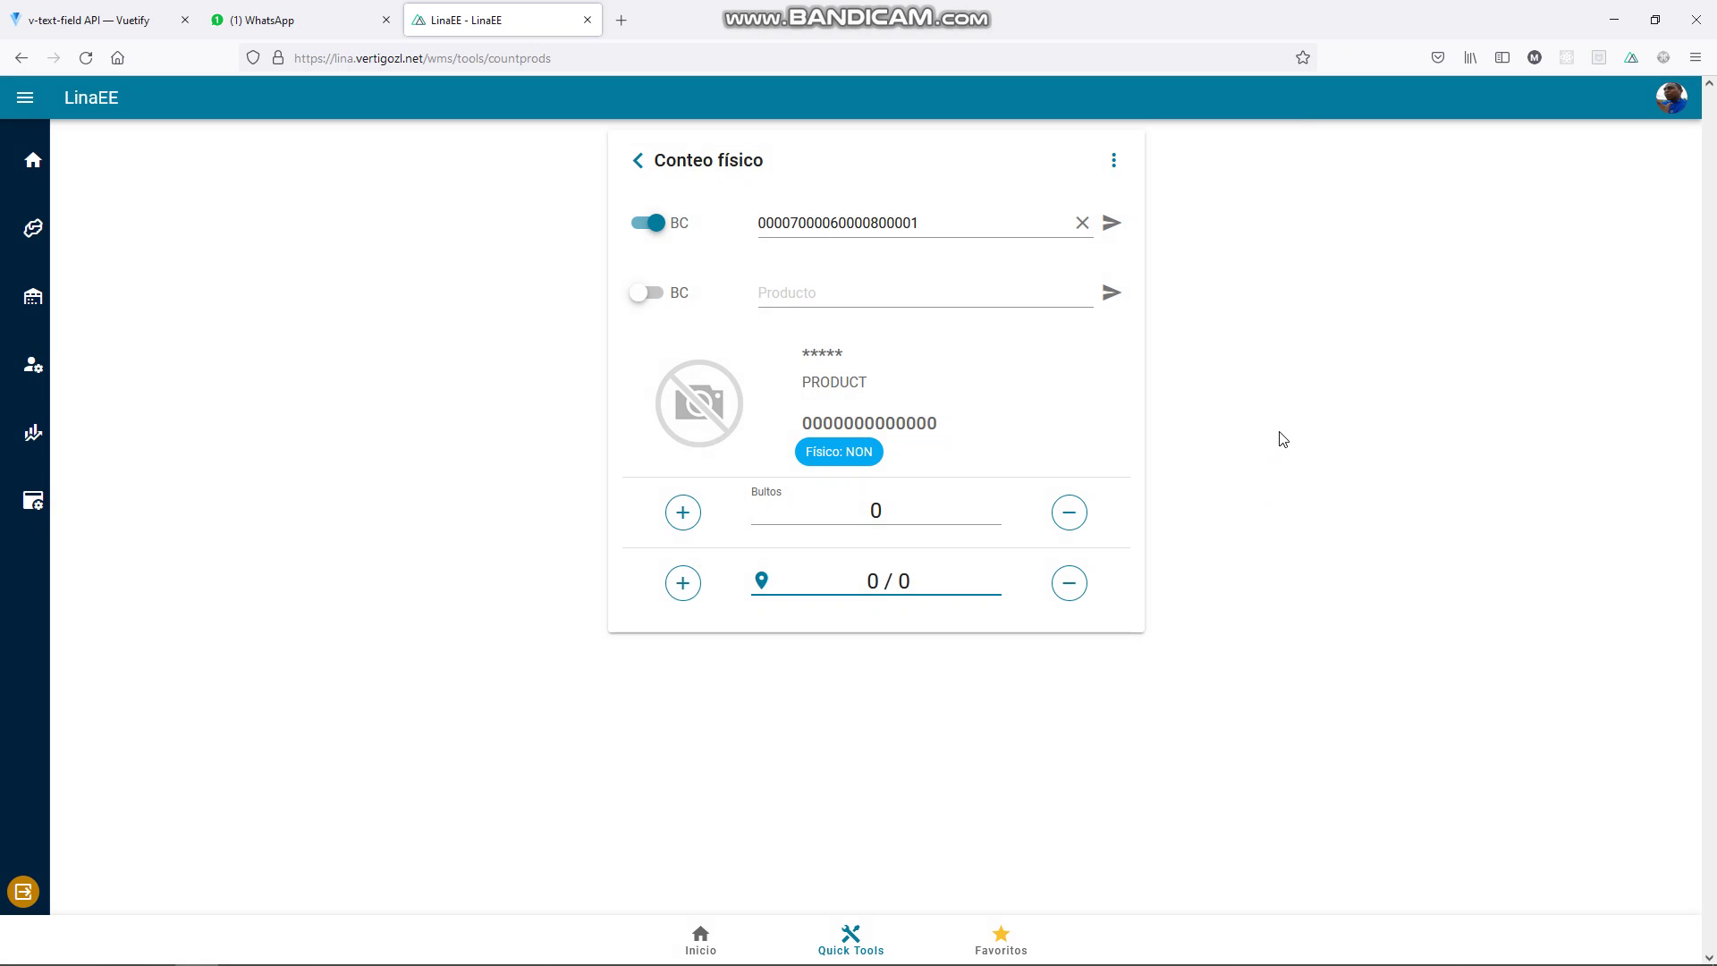